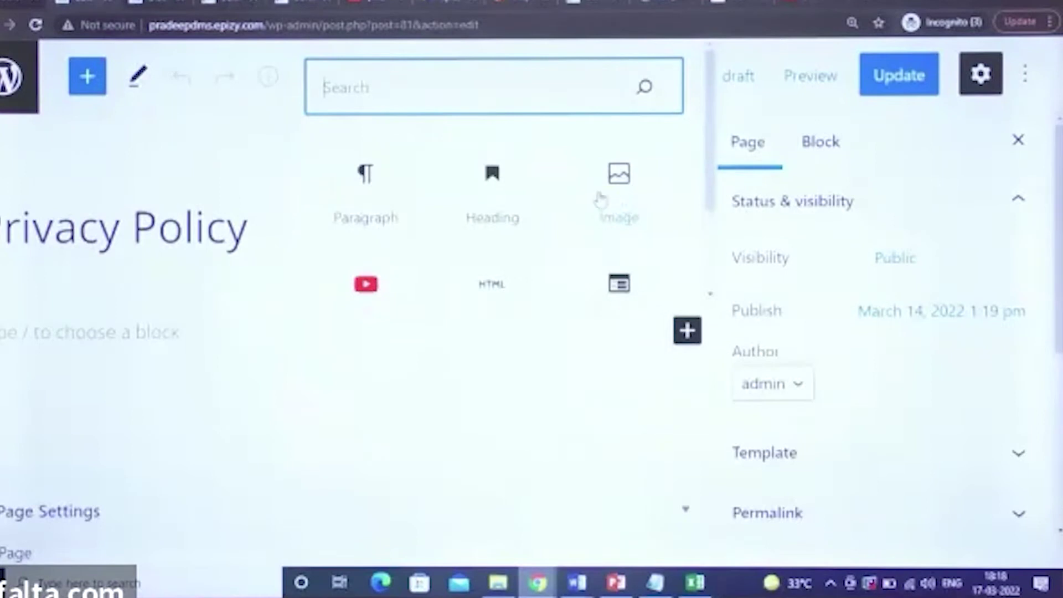
# Step: Insert a heading block below the Privacy Policy page title
pyautogui.click(492, 188)
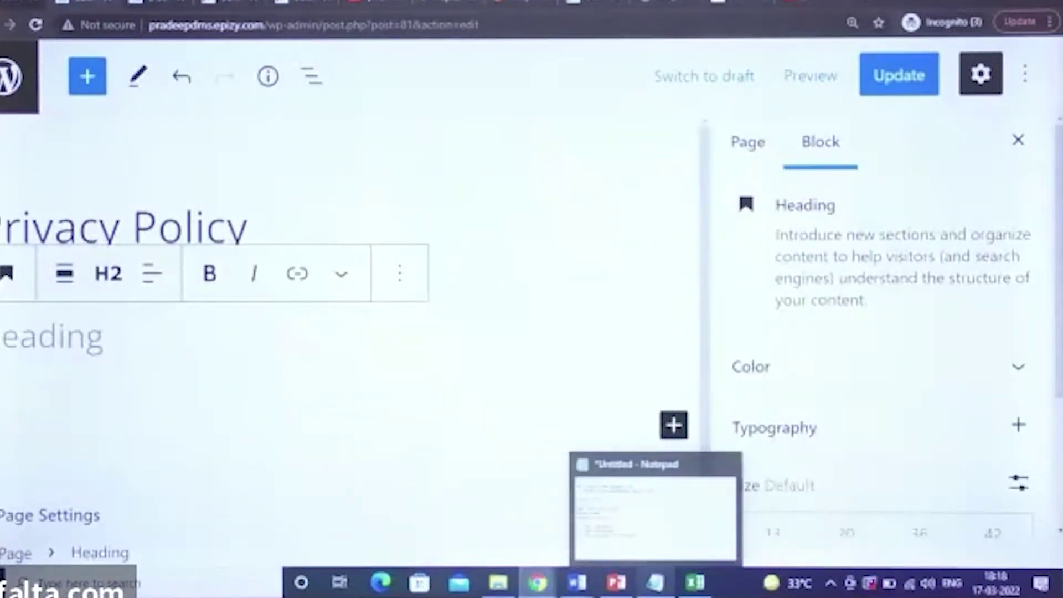
pyautogui.moveTo(538, 585)
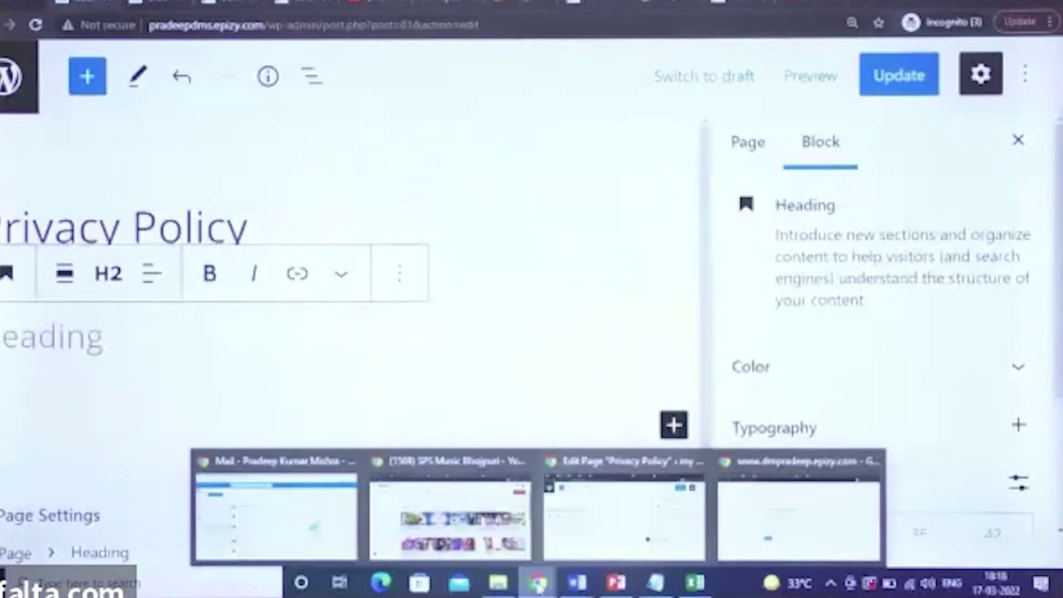
pyautogui.click(774, 515)
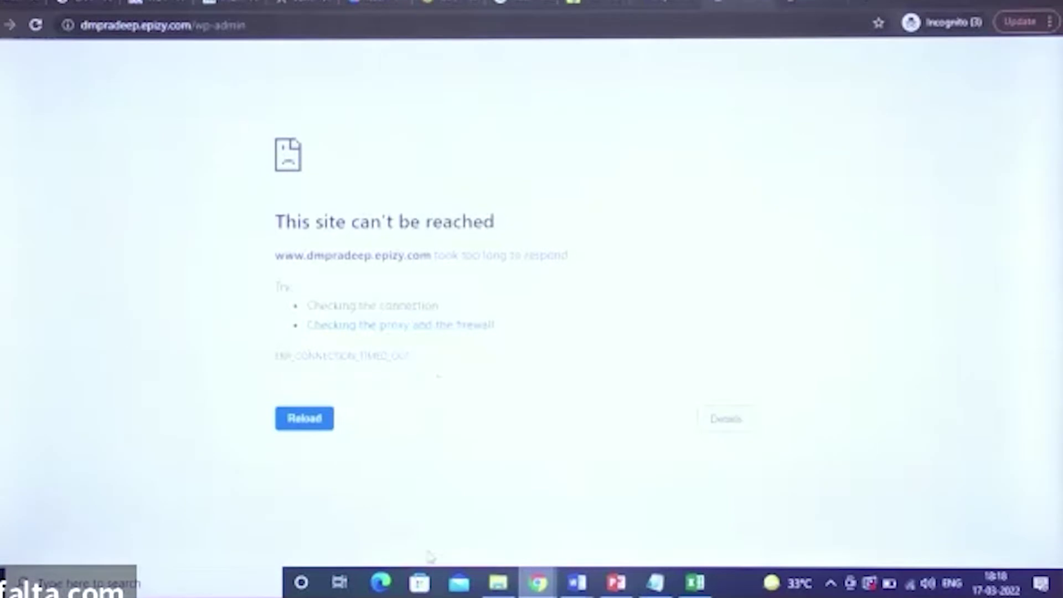
pyautogui.click(573, 515)
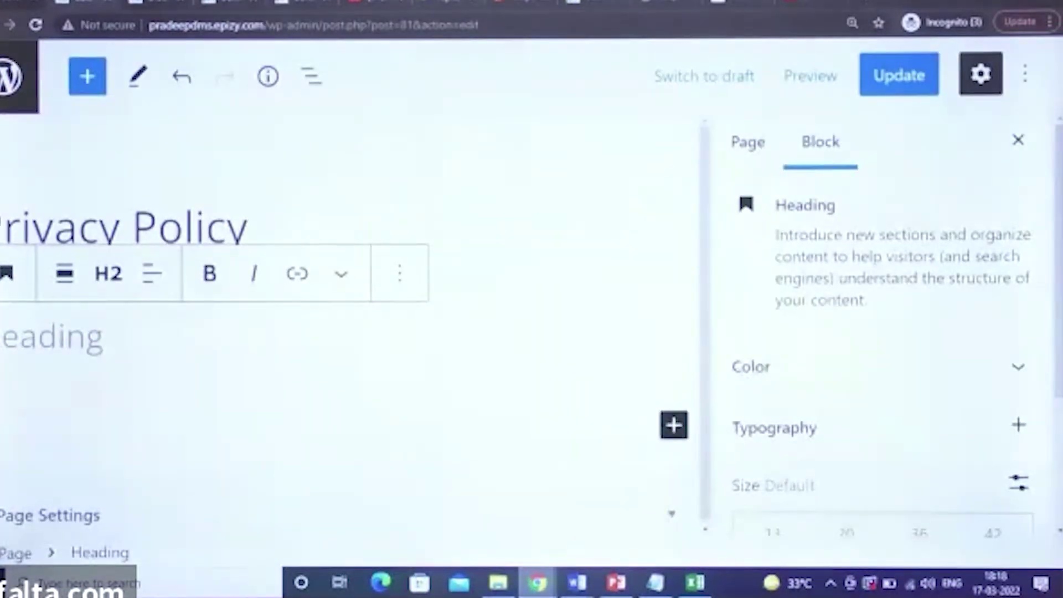
# Step: Search Google for "privacy policy page content" in a separate browser tab
pyautogui.click(866, 3)
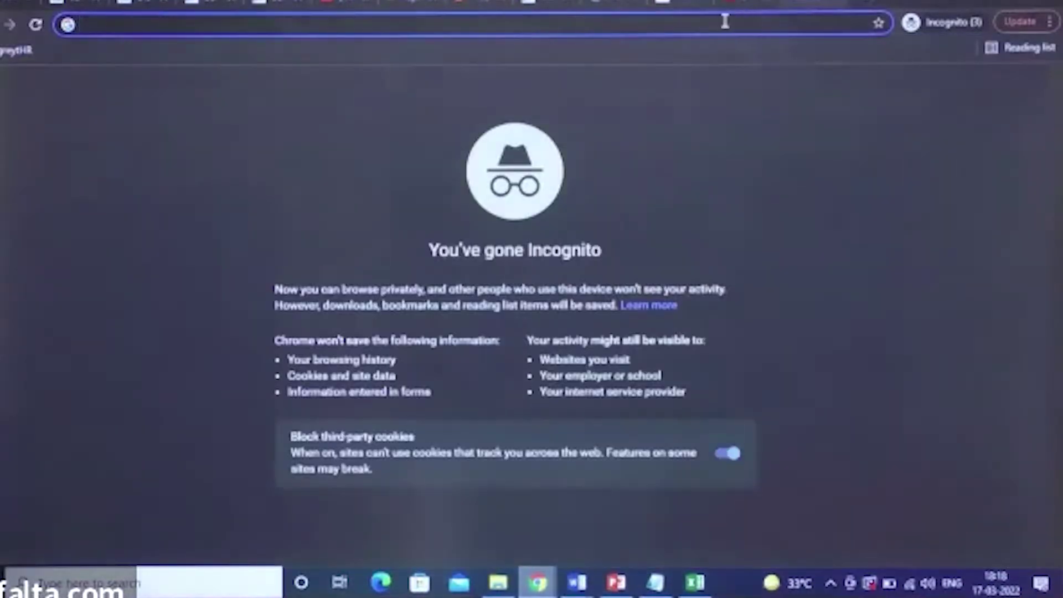
pyautogui.write('privacy')
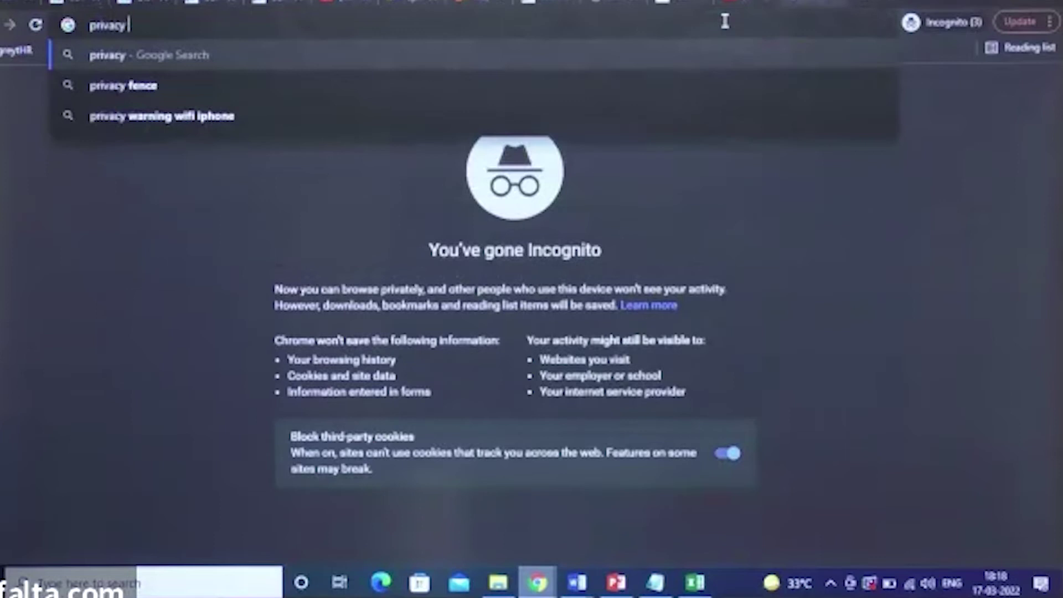
pyautogui.write(' pol')
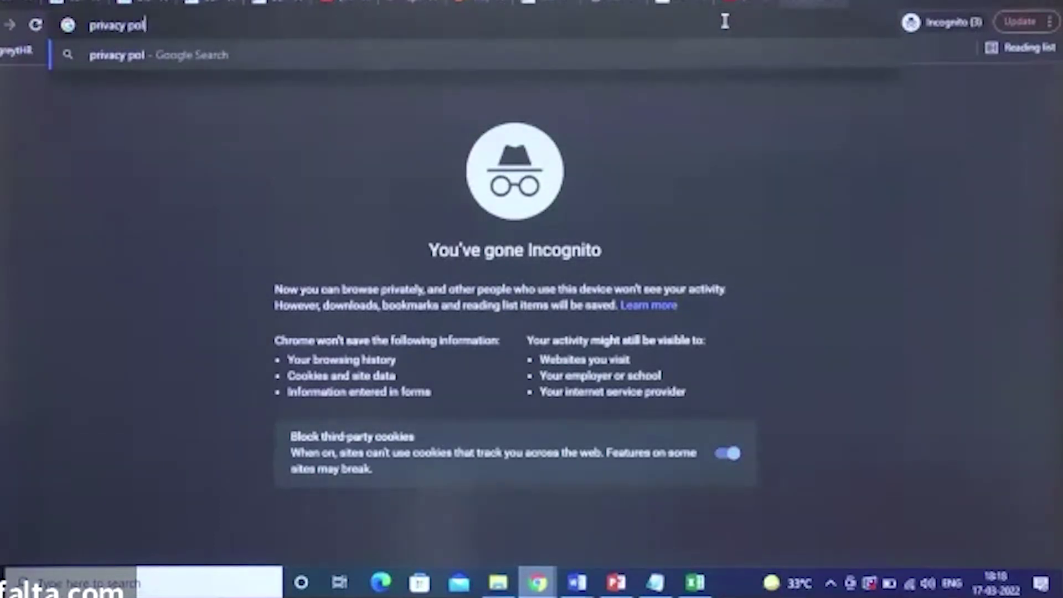
pyautogui.write('icy pag')
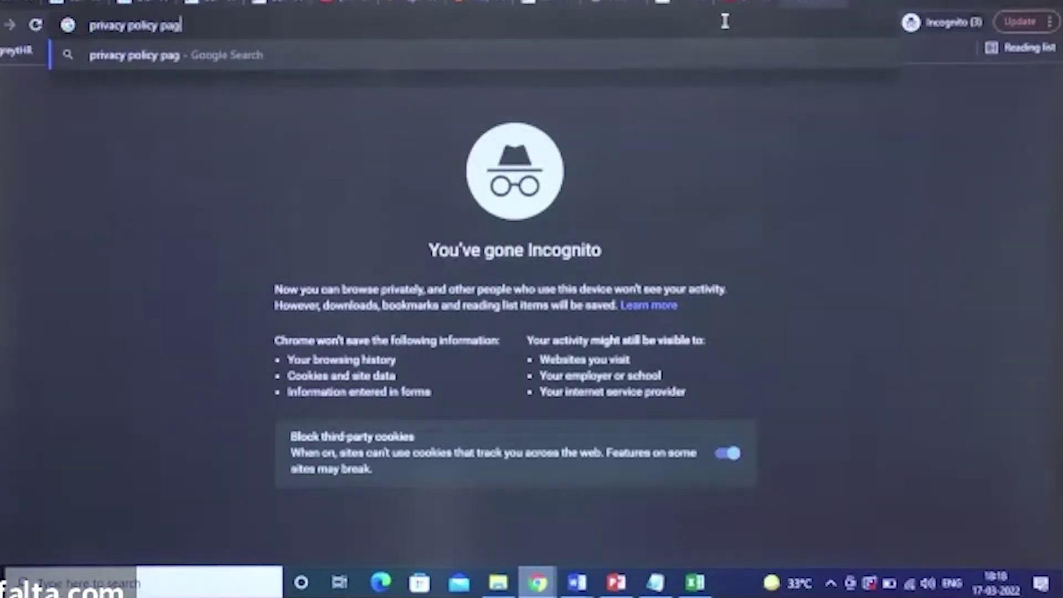
pyautogui.write('e content')
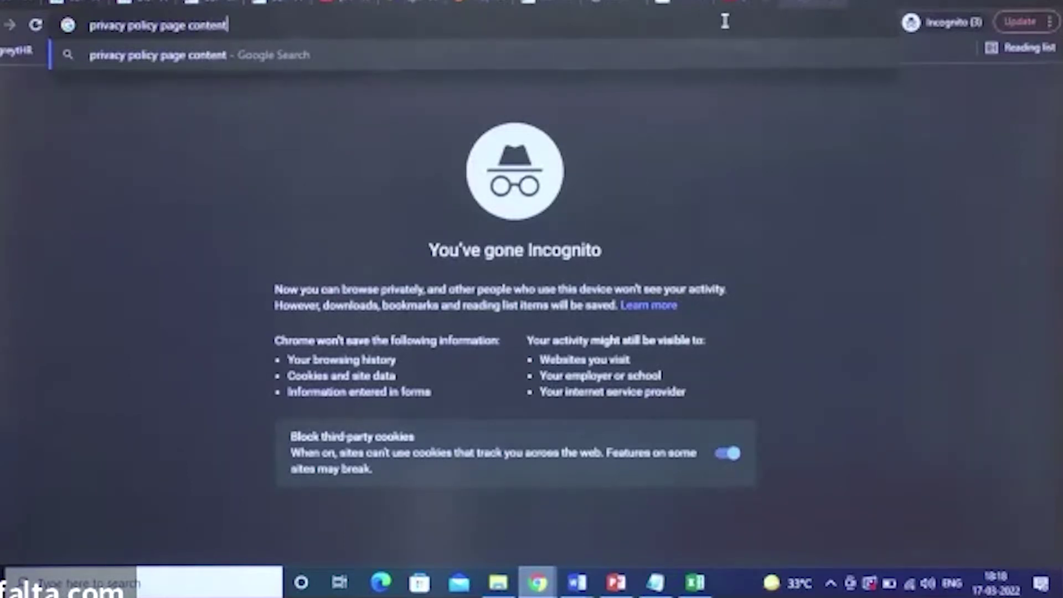
pyautogui.press('Return')
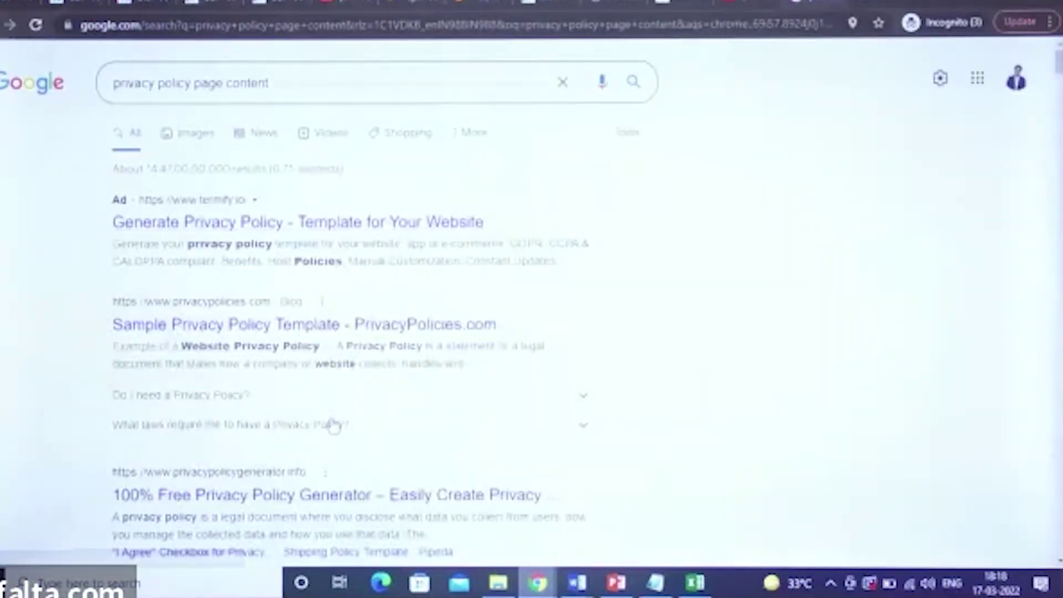
# Step: Open Termly's "Privacy Policy Template - Free Website Example" page from the search results
pyautogui.click(320, 495)
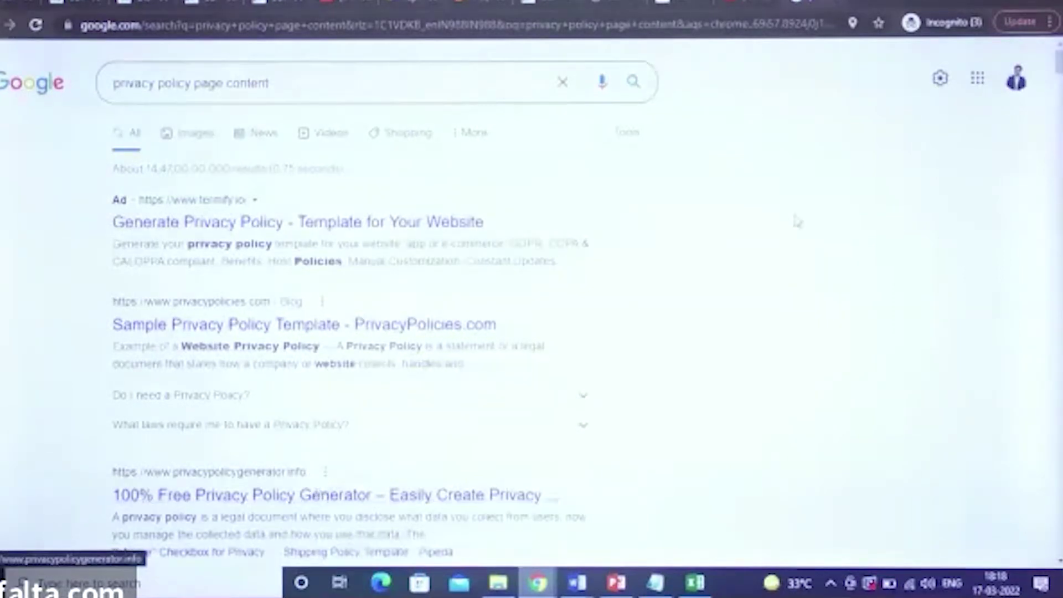
pyautogui.scroll(-6, 532, 304)
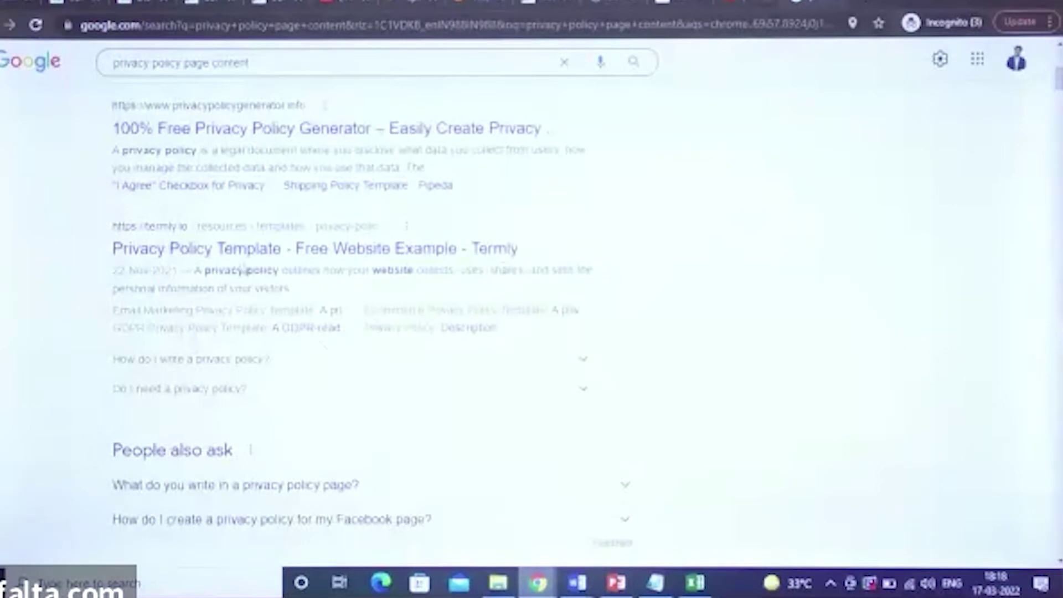
pyautogui.click(255, 261)
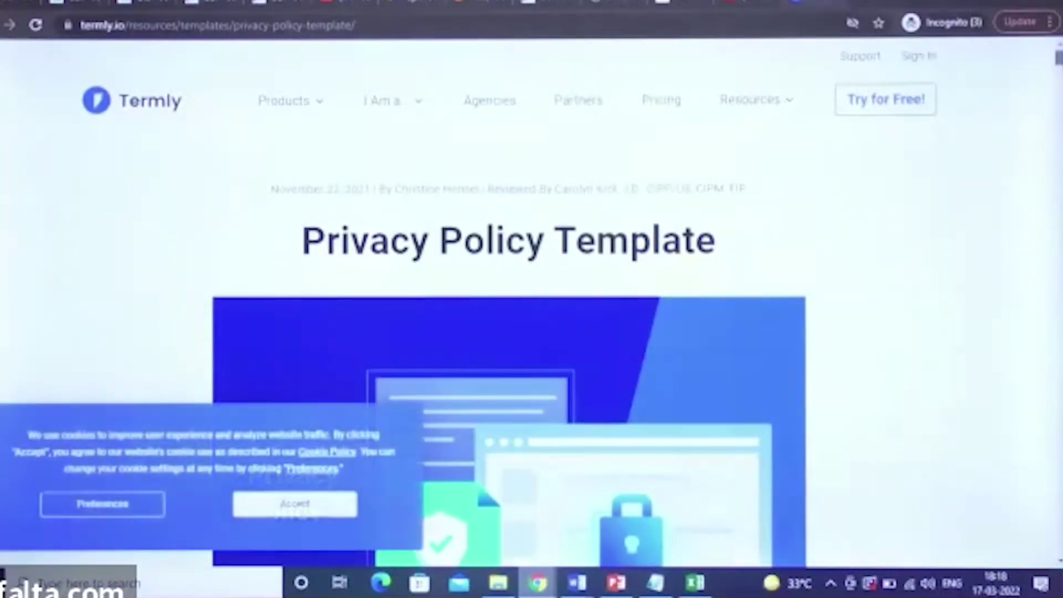
# Step: Copy the title "Privacy Policy Template" from the Termly article and paste it into the WordPress page's heading block
pyautogui.scroll(-6, 1056, 82)
pyautogui.scroll(7, 1056, 82)
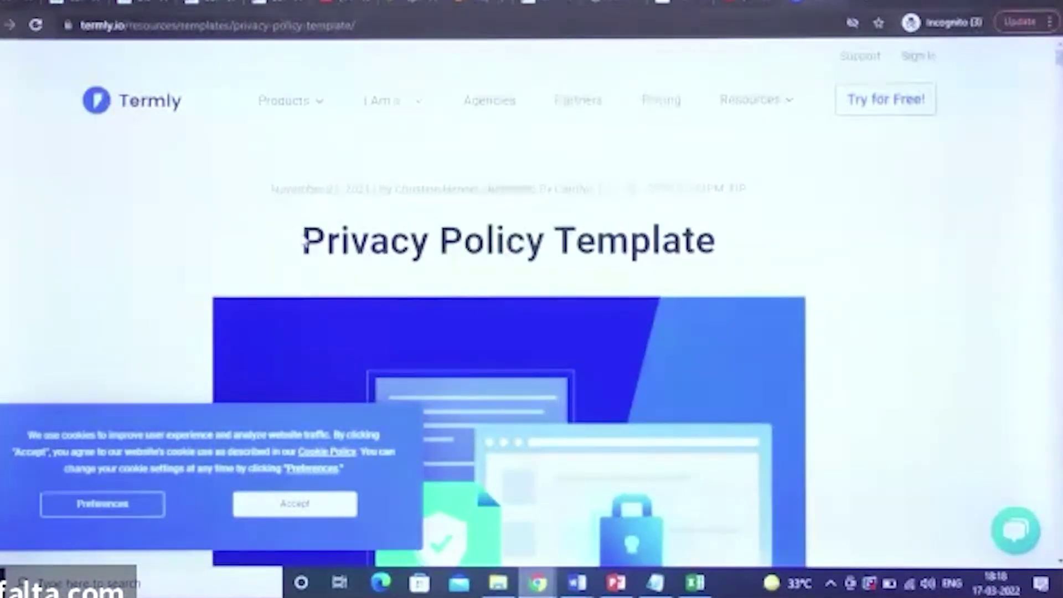
pyautogui.moveTo(302, 238); pyautogui.dragTo(726, 237)
pyautogui.hotkey('ctrl', 'c')
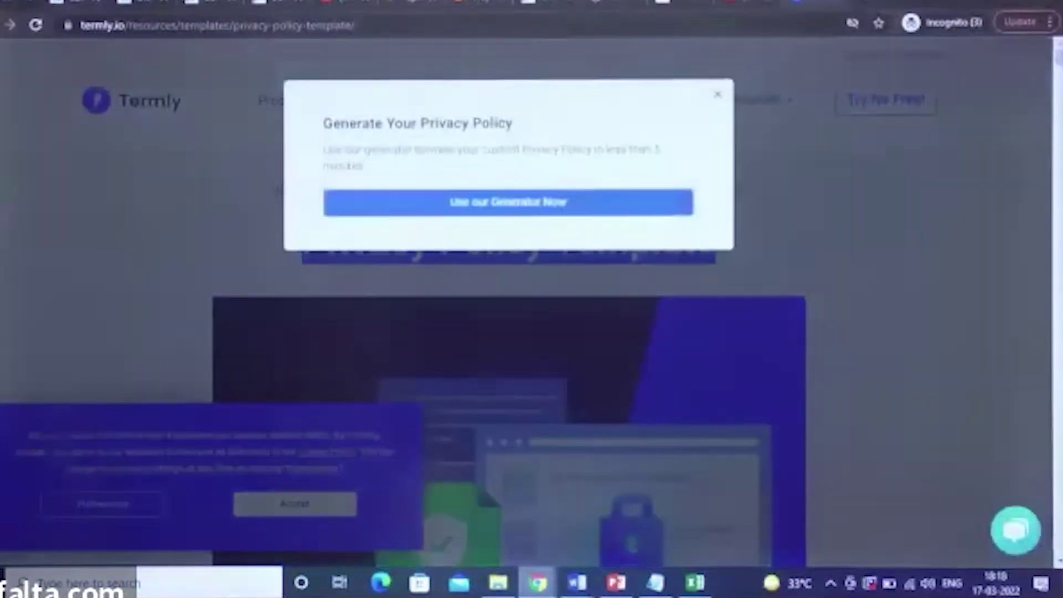
pyautogui.click(75, 6)
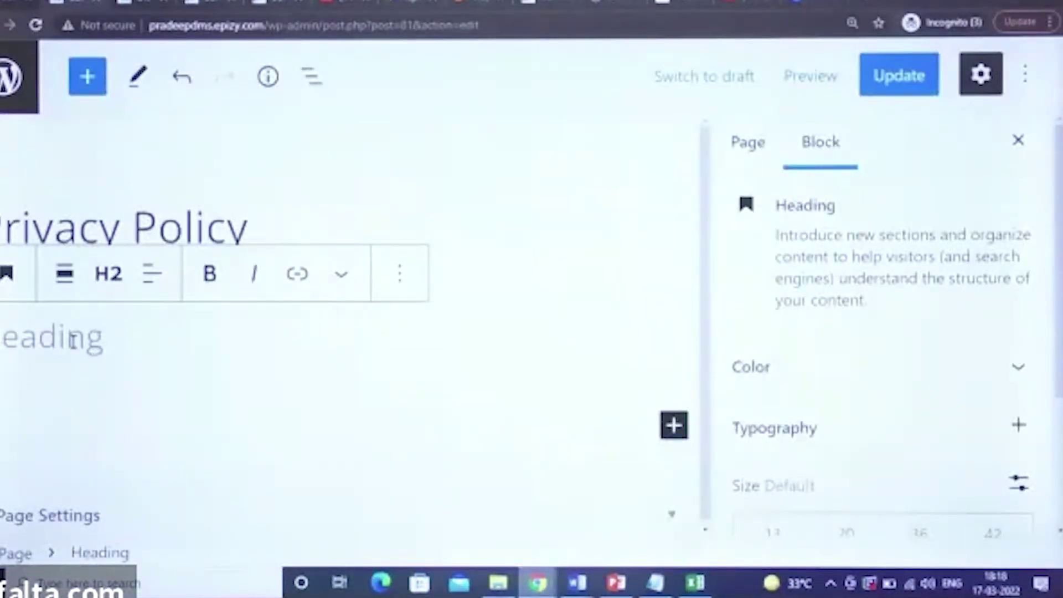
pyautogui.hotkey('ctrl', 'v')
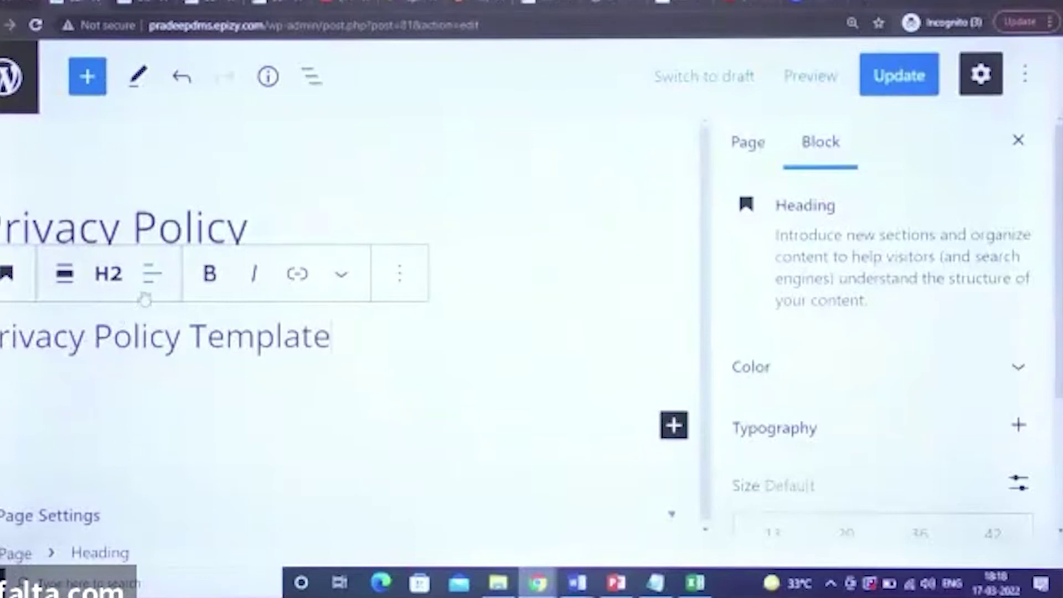
# Step: Center the "Privacy Policy Template" heading and make its text bold
pyautogui.click(150, 274)
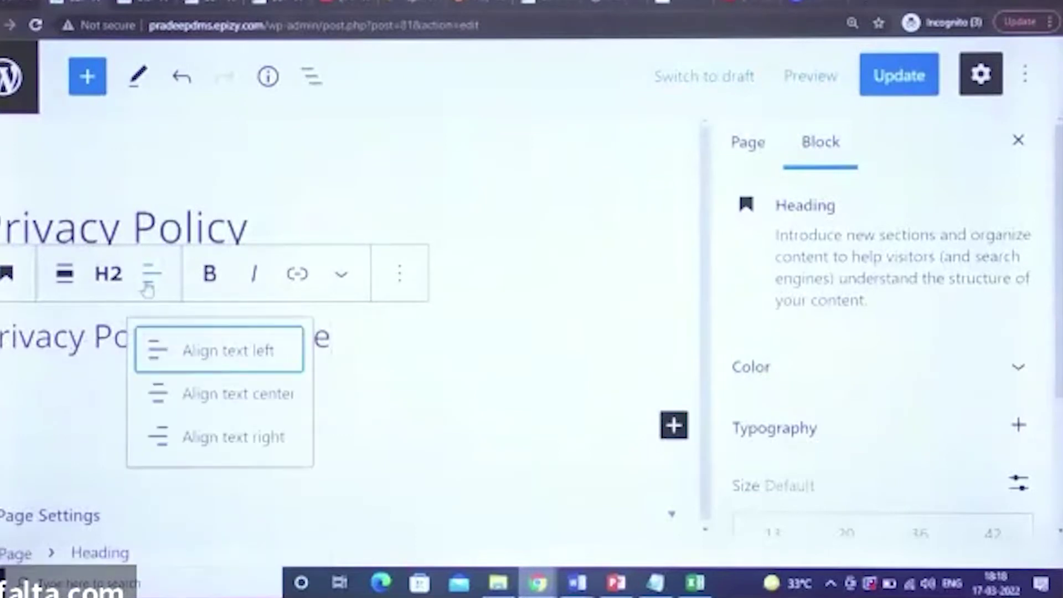
pyautogui.click(207, 394)
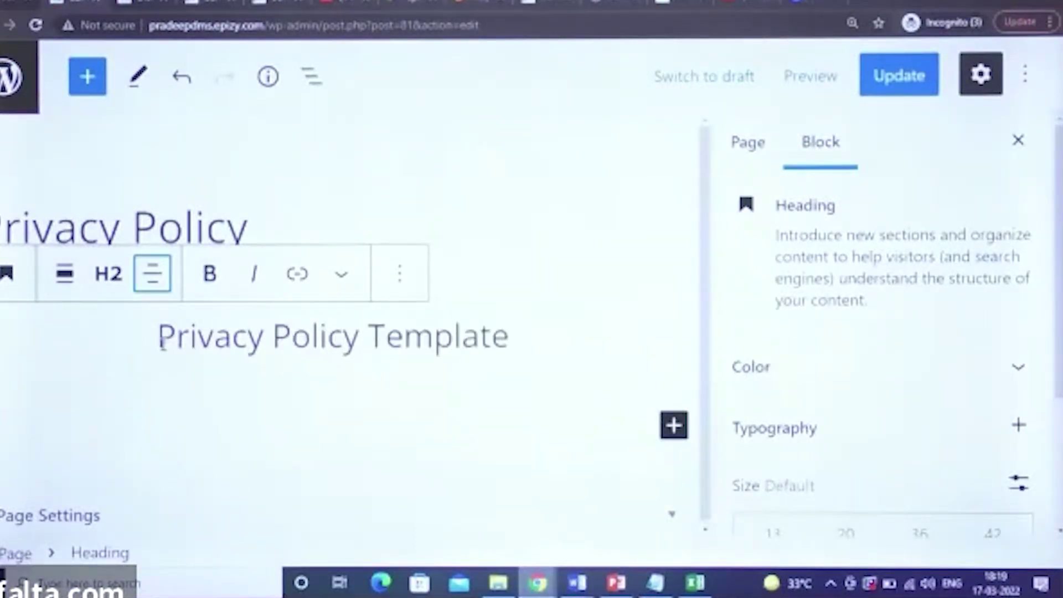
pyautogui.moveTo(159, 335); pyautogui.dragTo(132, 332)
pyautogui.click(501, 327)
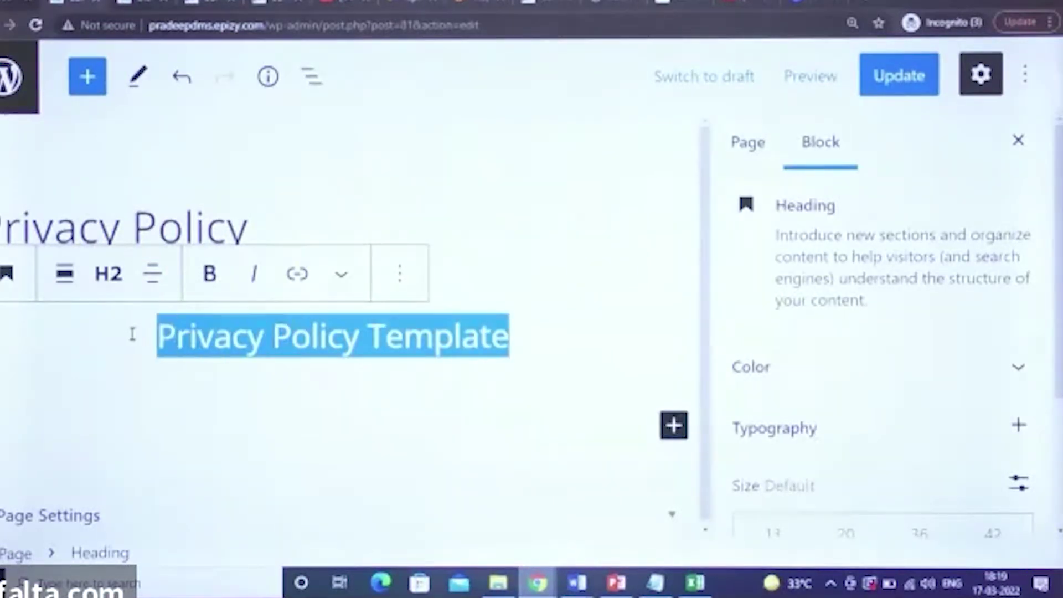
pyautogui.click(209, 274)
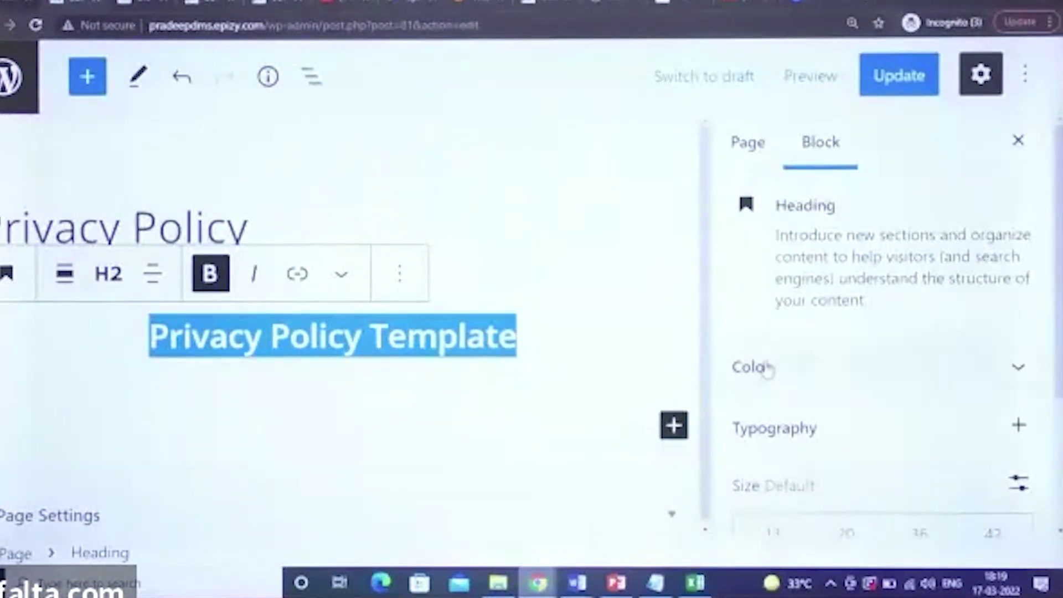
# Step: Set the heading's text color to the default red, #cf2e2e
pyautogui.click(766, 374)
pyautogui.click(784, 424)
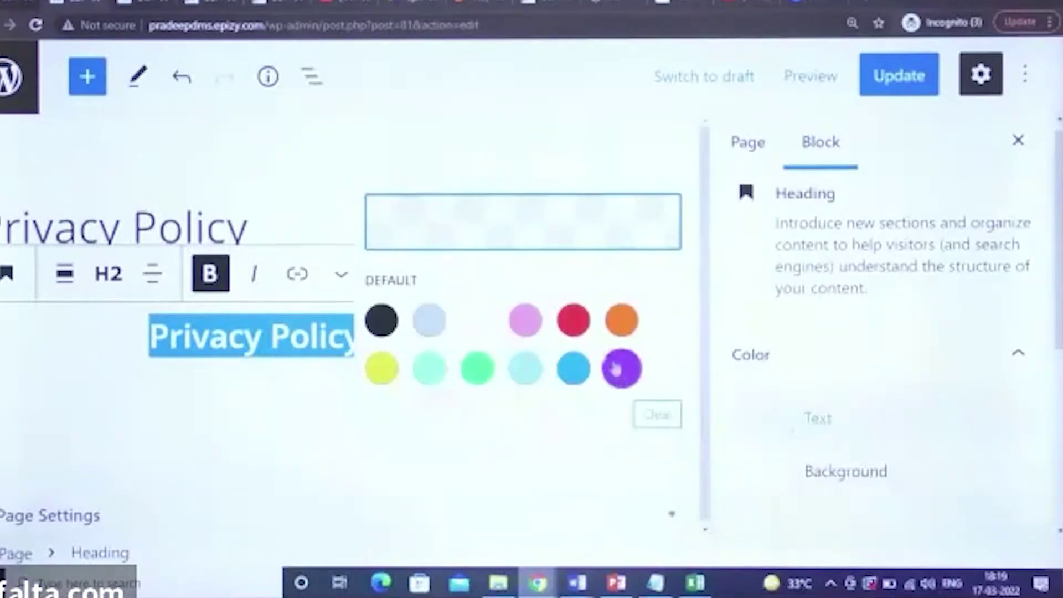
pyautogui.click(574, 326)
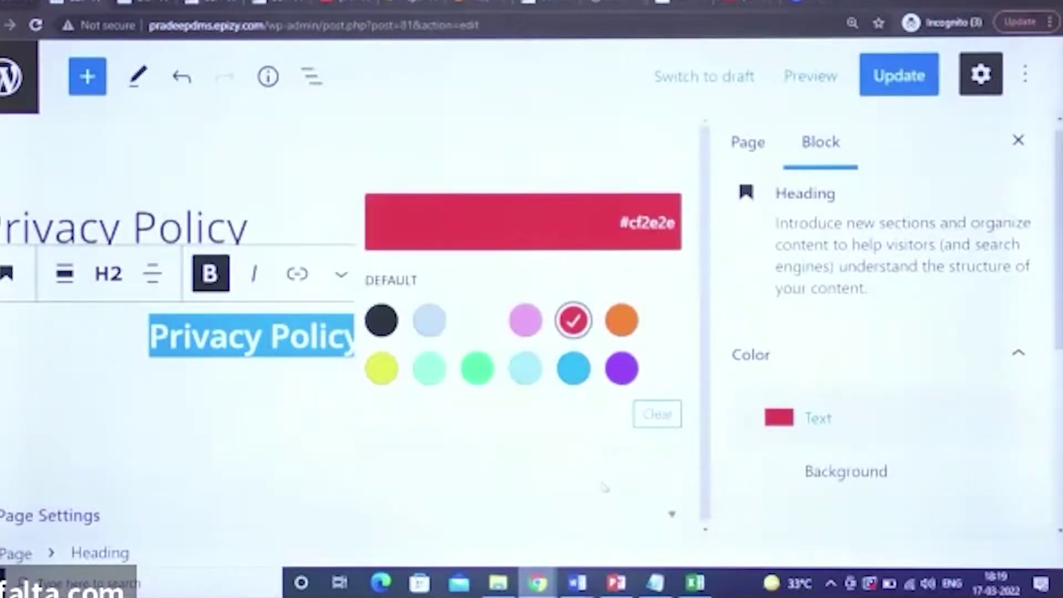
pyautogui.click(604, 490)
pyautogui.moveTo(775, 235); pyautogui.dragTo(770, 344)
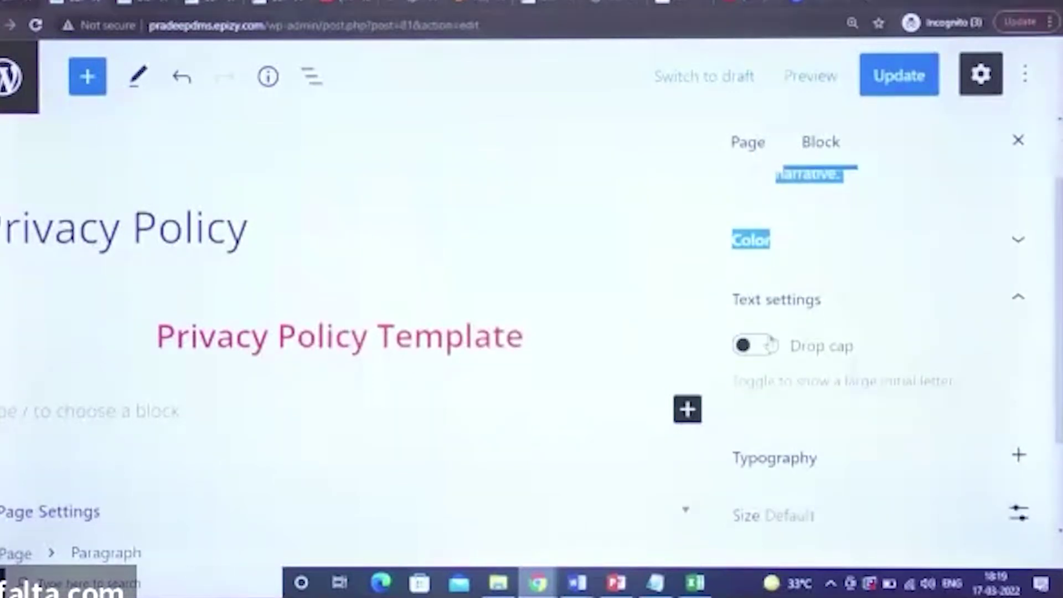
# Step: Copy the Termly article's opening paragraph, "A privacy policy outlines how your website collects…", and paste it into a paragraph block below the WordPress heading
pyautogui.click(686, 409)
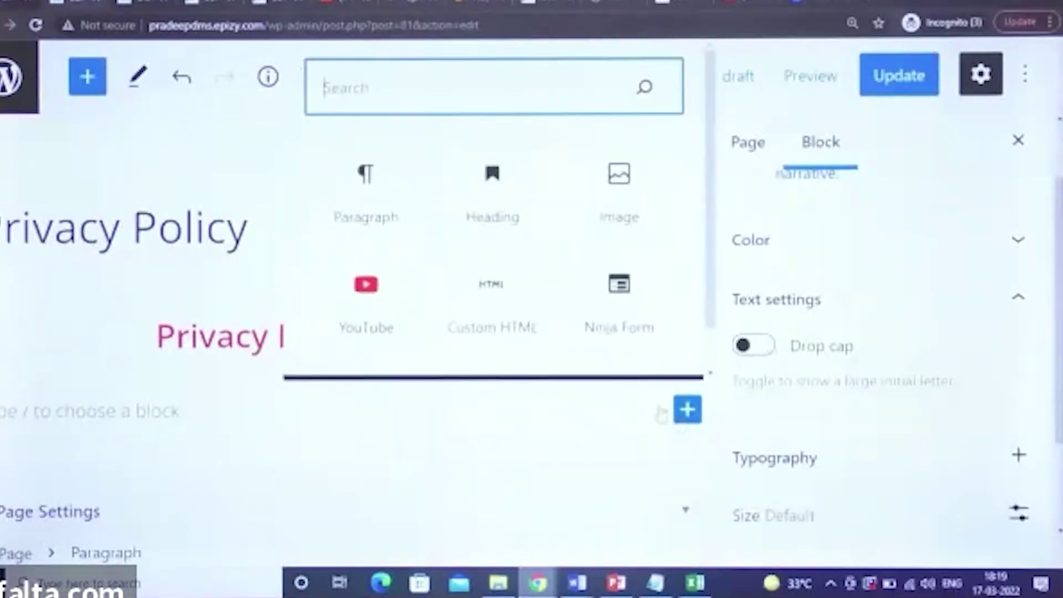
pyautogui.click(363, 191)
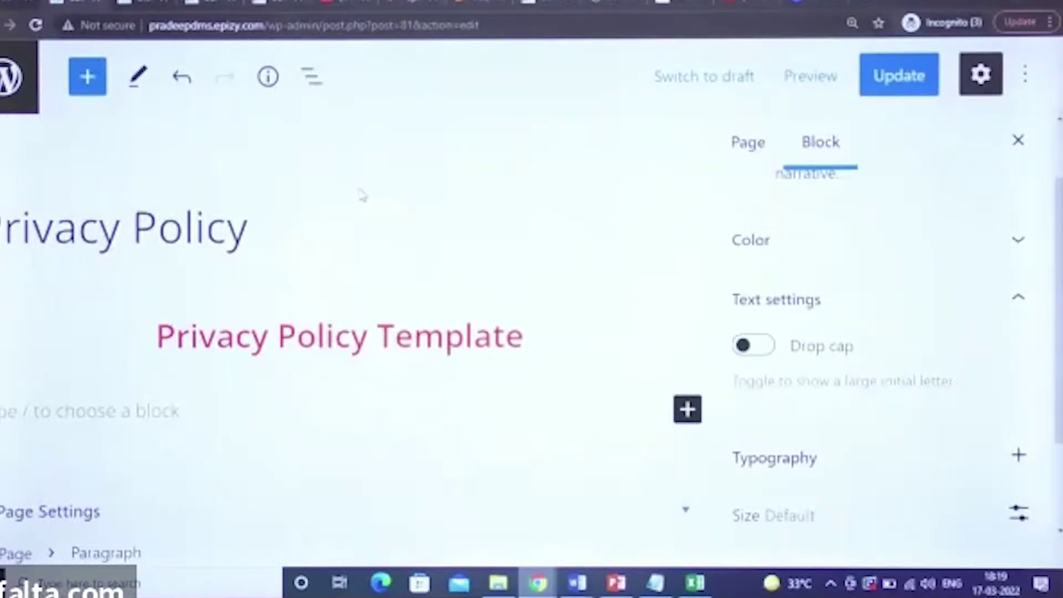
pyautogui.hotkey('ctrl', 'Tab')
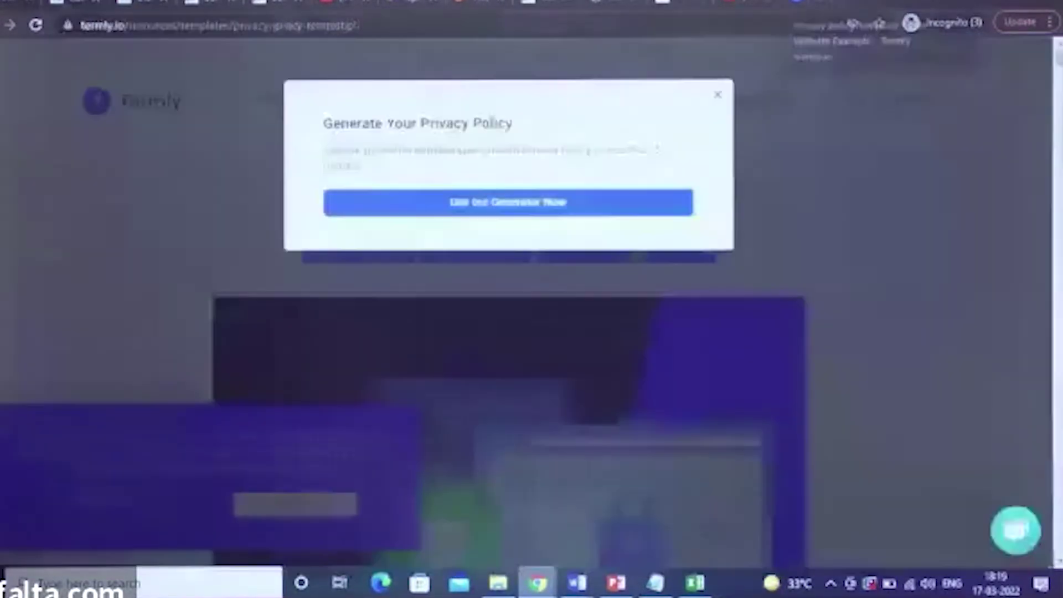
pyautogui.click(717, 100)
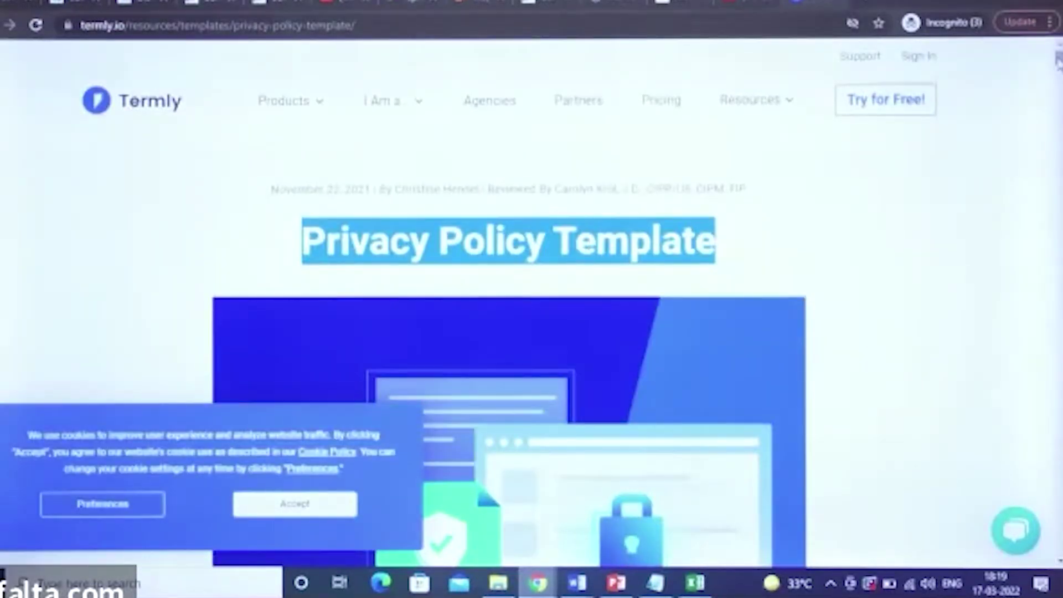
pyautogui.scroll(-6, 565, 172)
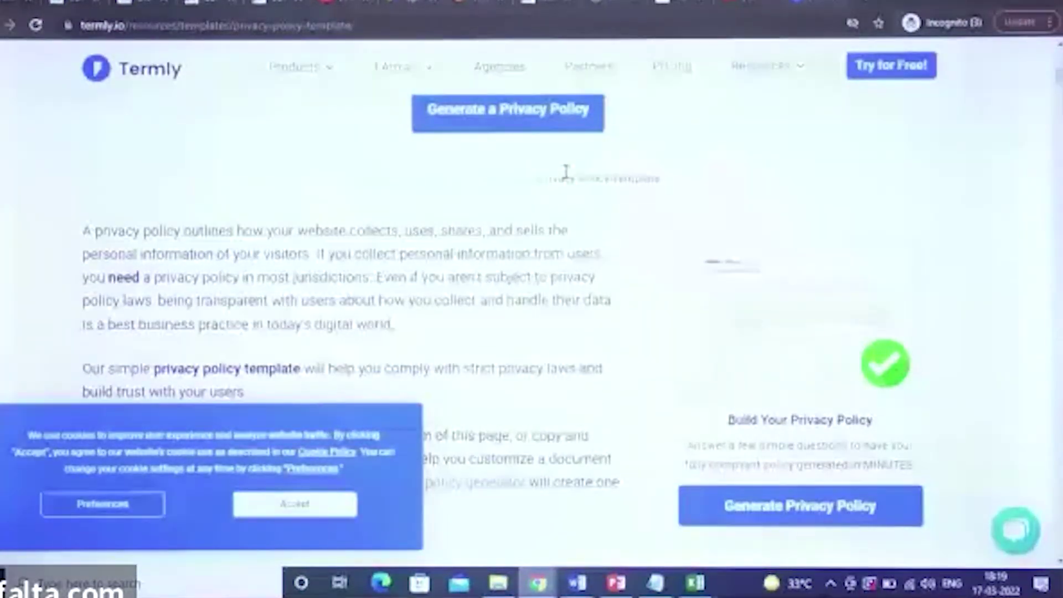
pyautogui.moveTo(84, 231); pyautogui.dragTo(434, 340)
pyautogui.hotkey('ctrl', 'c')
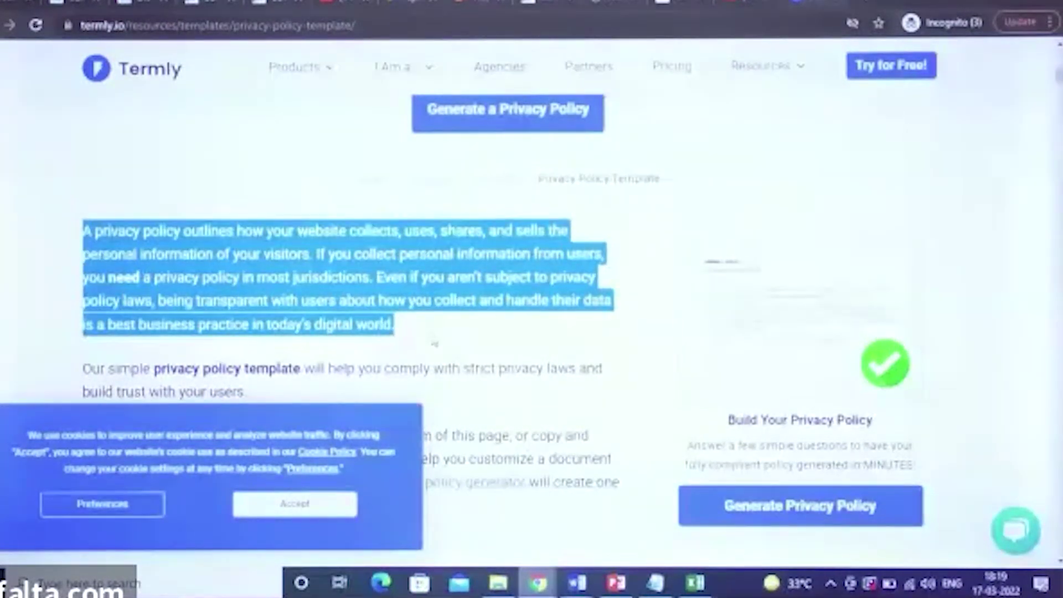
pyautogui.click(72, 2)
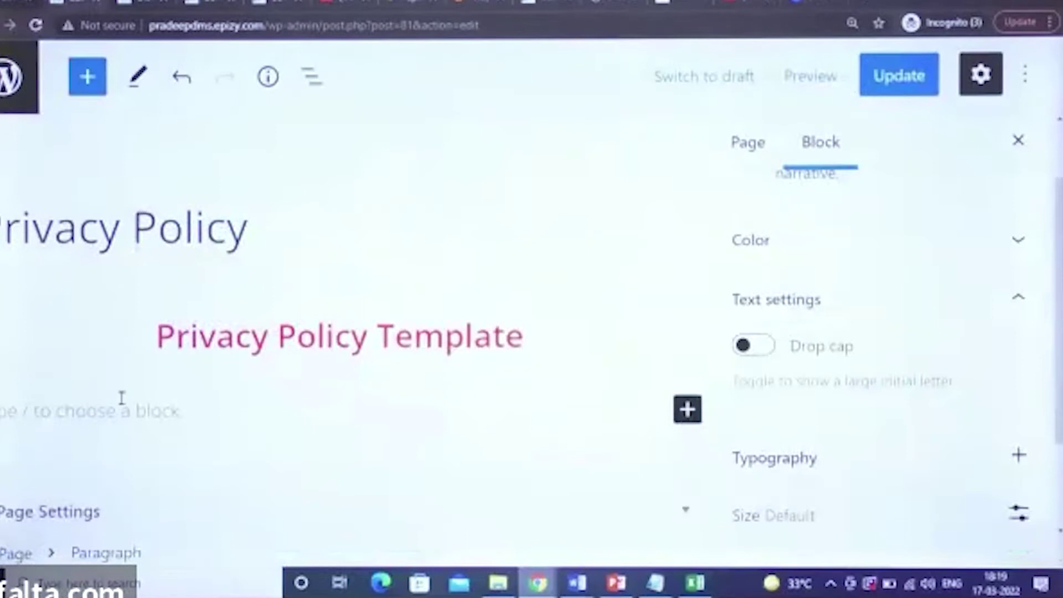
pyautogui.hotkey('ctrl', 'v')
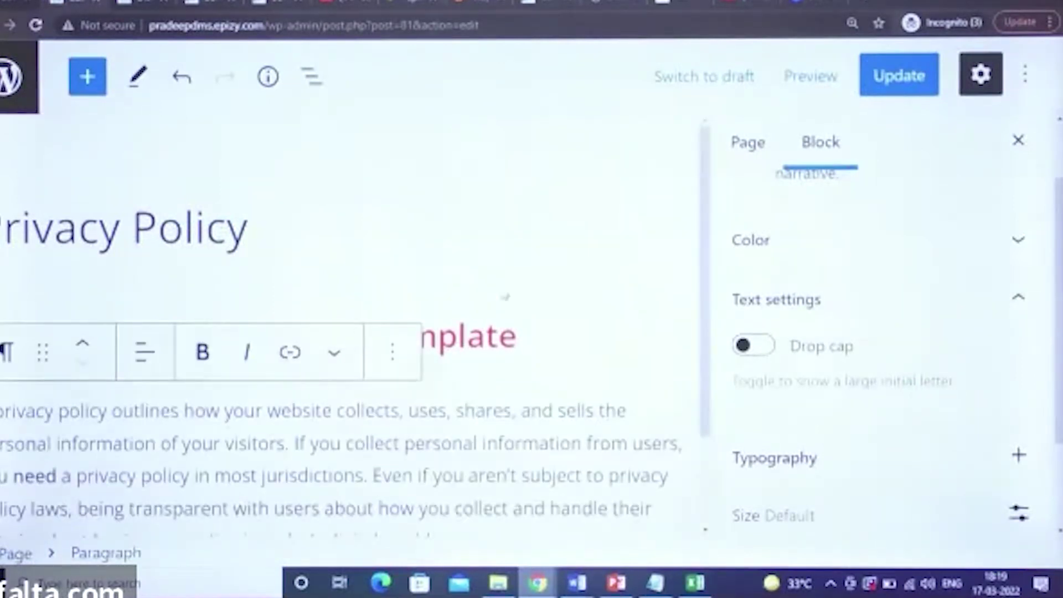
# Step: Start a new empty block directly below the pasted privacy policy paragraph
pyautogui.scroll(-2, 708, 303)
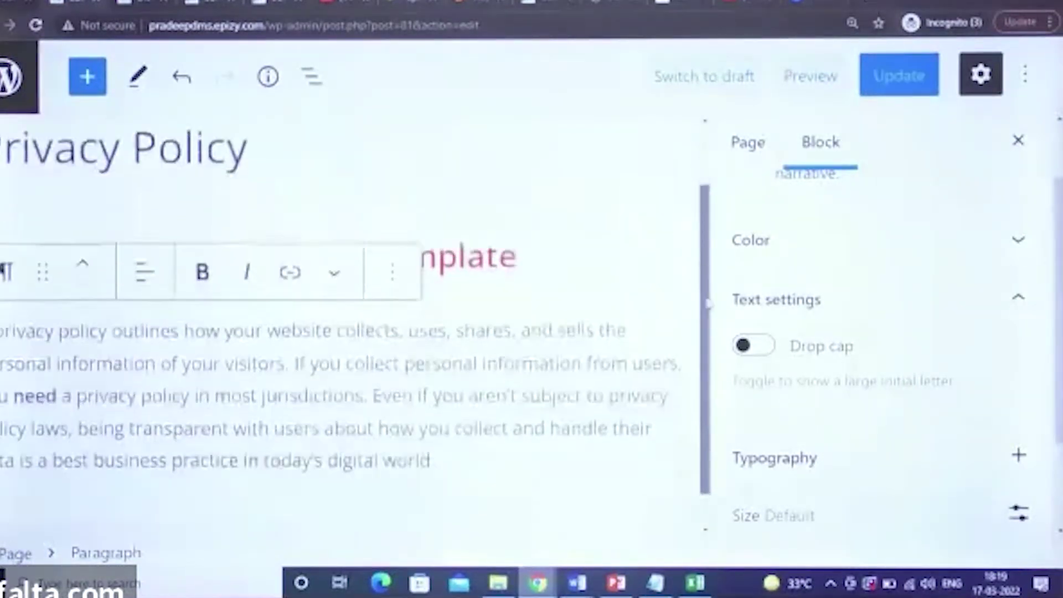
pyautogui.scroll(-1, 707, 303)
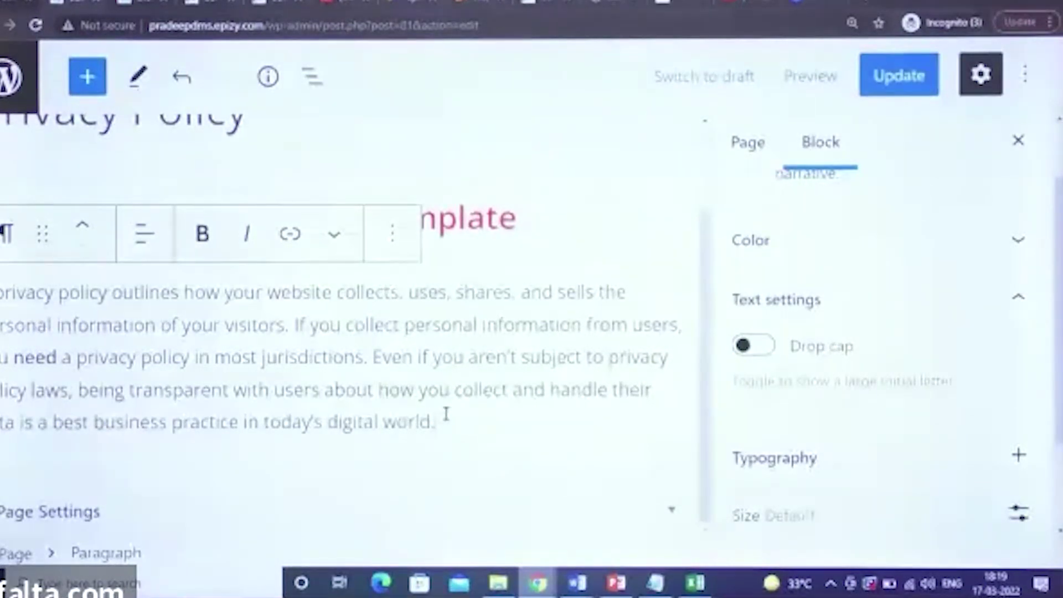
pyautogui.press('Return')
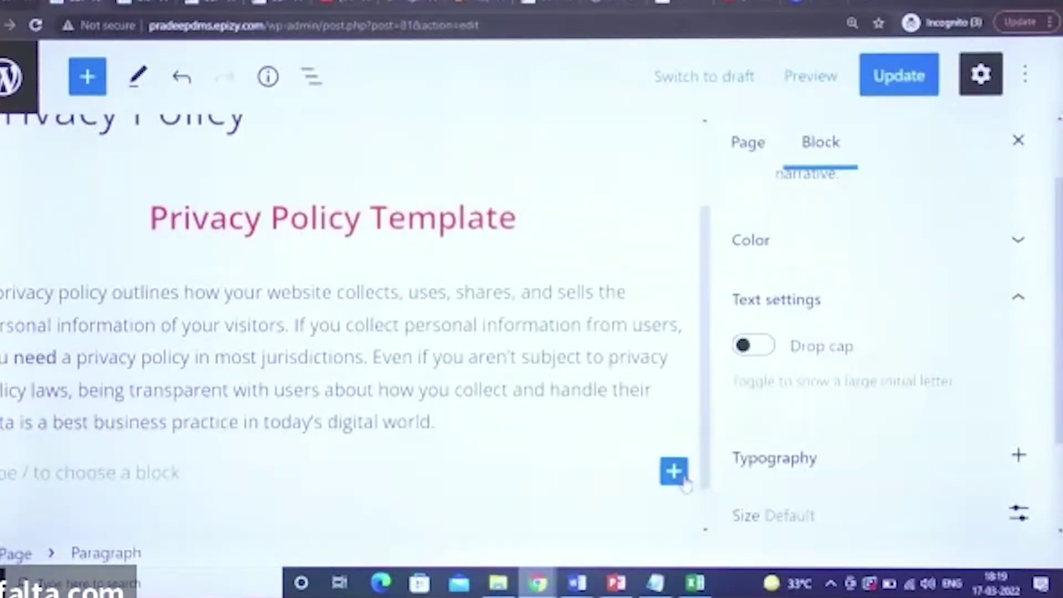
# Step: Insert an image block below the privacy policy paragraph and upload 20220307_112120_0000 from the Downloads folder into it
pyautogui.click(673, 472)
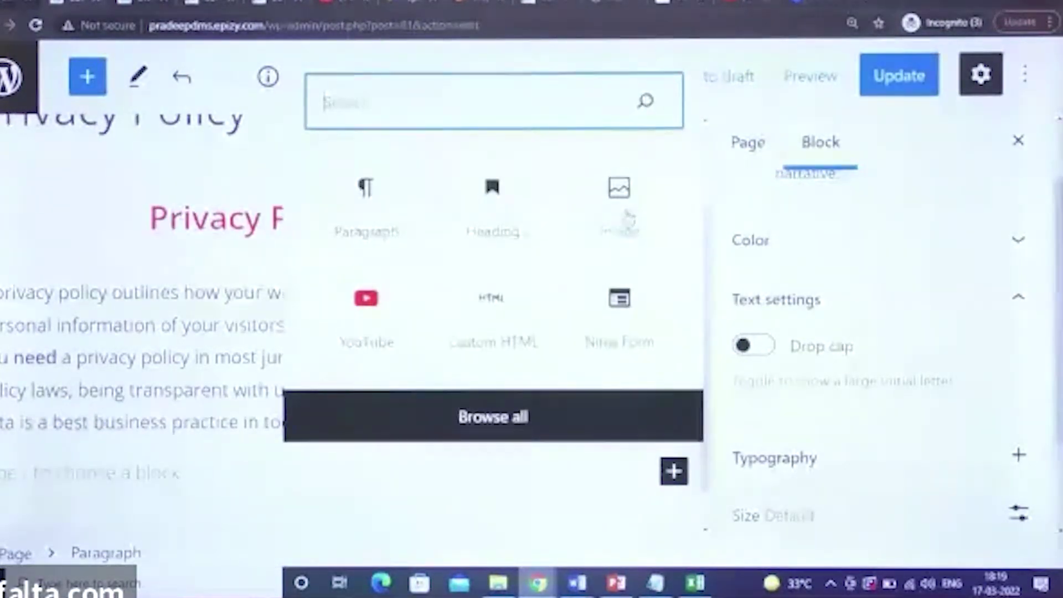
pyautogui.click(625, 216)
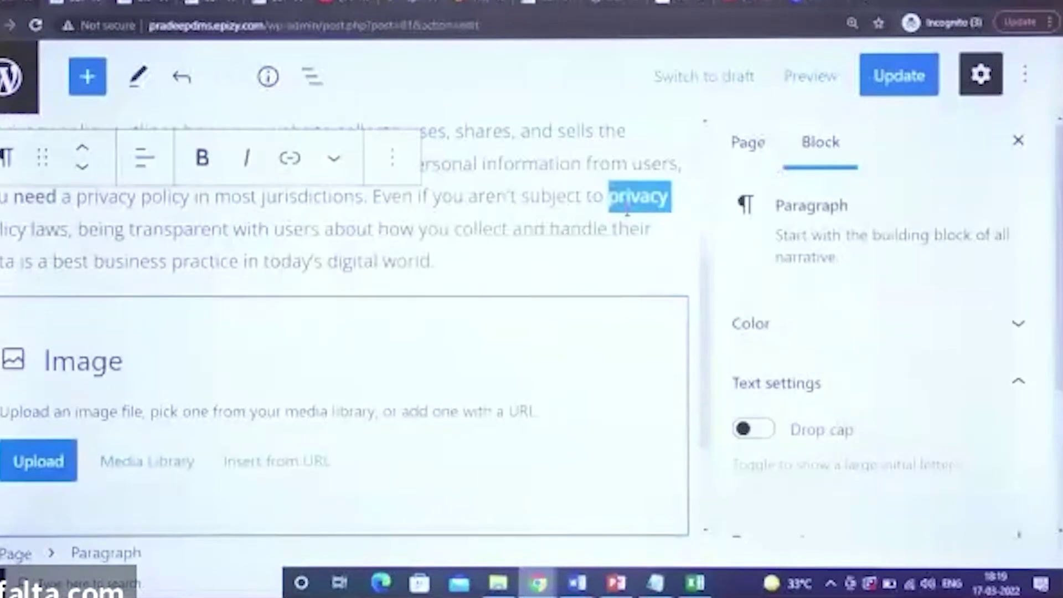
pyautogui.click(54, 462)
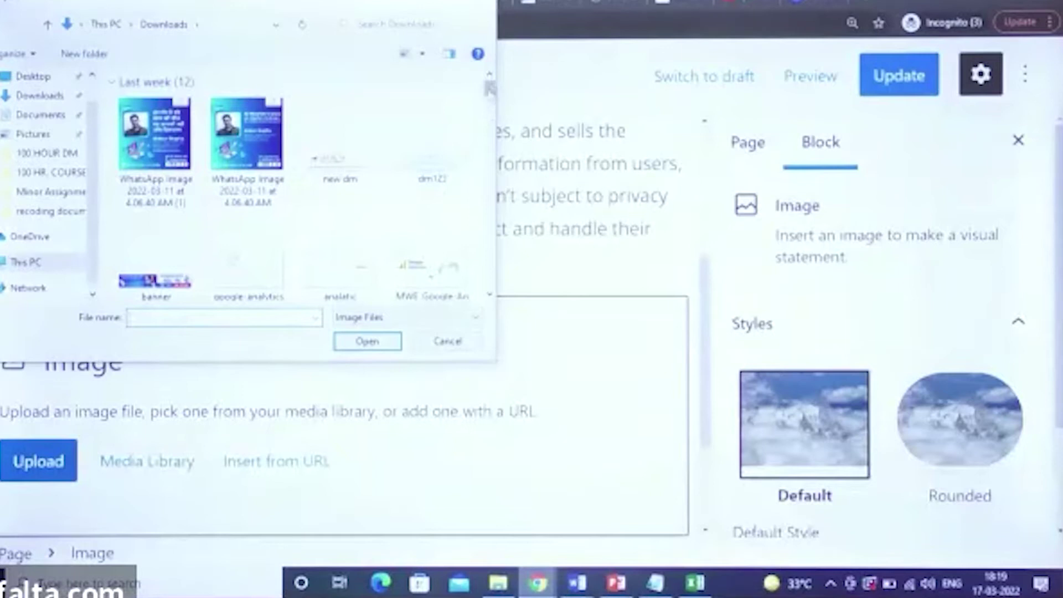
pyautogui.click(433, 165)
pyautogui.click(366, 341)
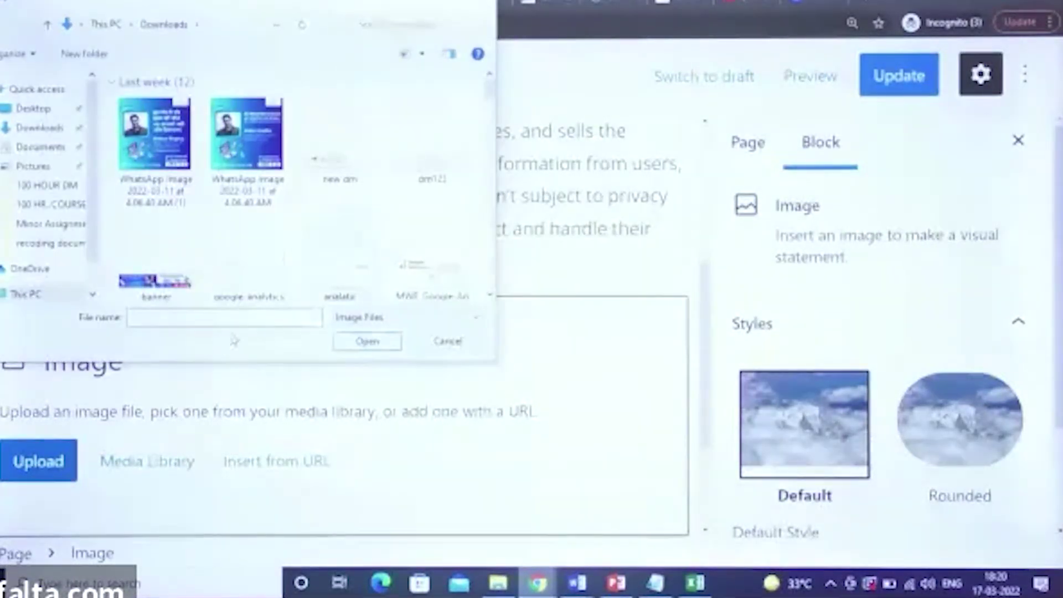
pyautogui.moveTo(489, 86)
pyautogui.mouseDown()
pyautogui.moveTo(491, 113)
pyautogui.moveTo(489, 101)
pyautogui.mouseUp()
pyautogui.click(239, 171)
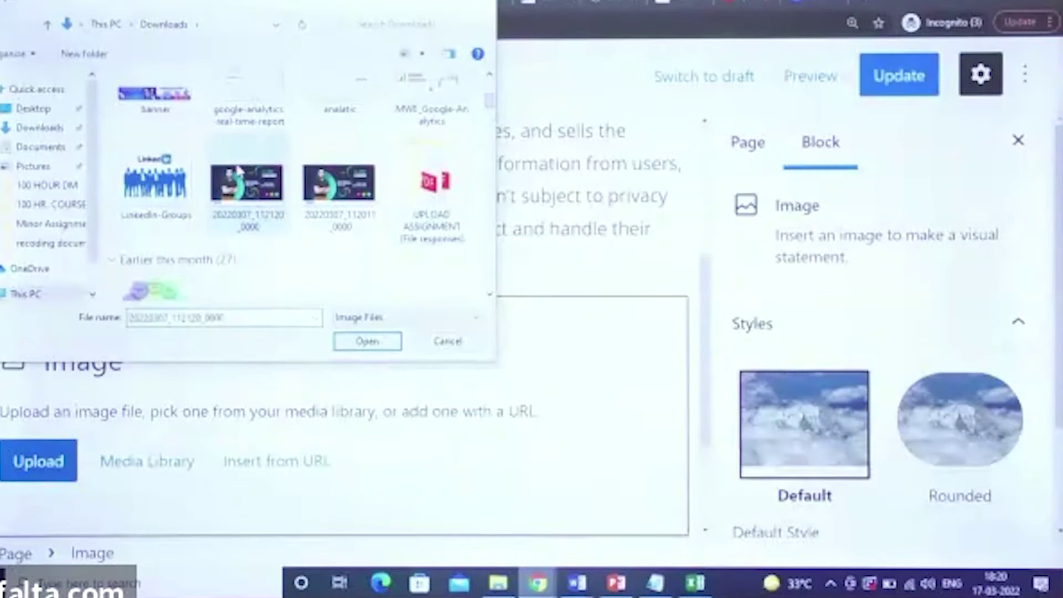
pyautogui.click(387, 344)
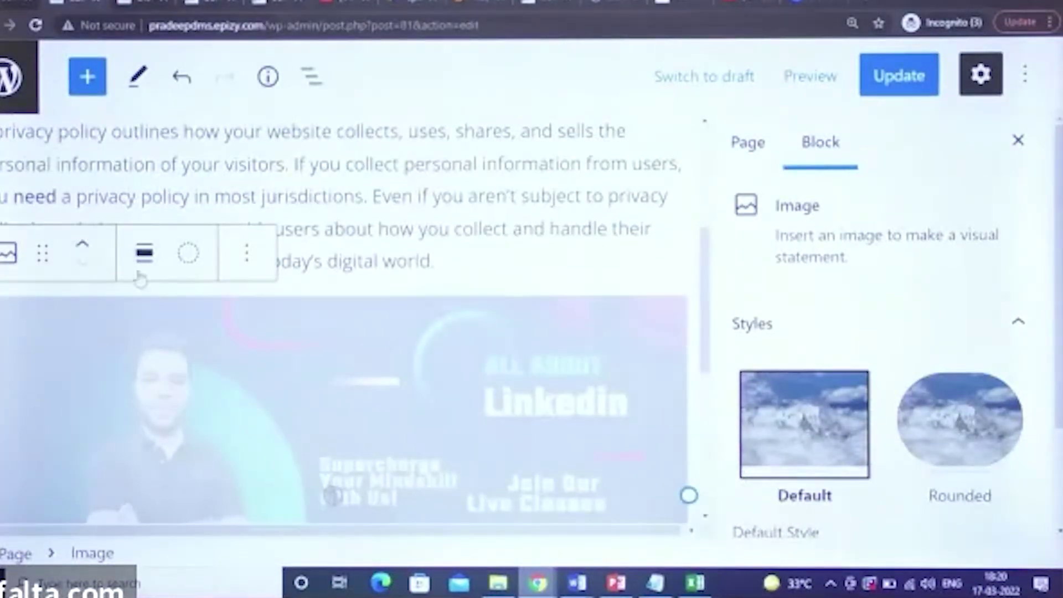
# Step: Center-align the uploaded image and update the Privacy Policy page
pyautogui.click(144, 252)
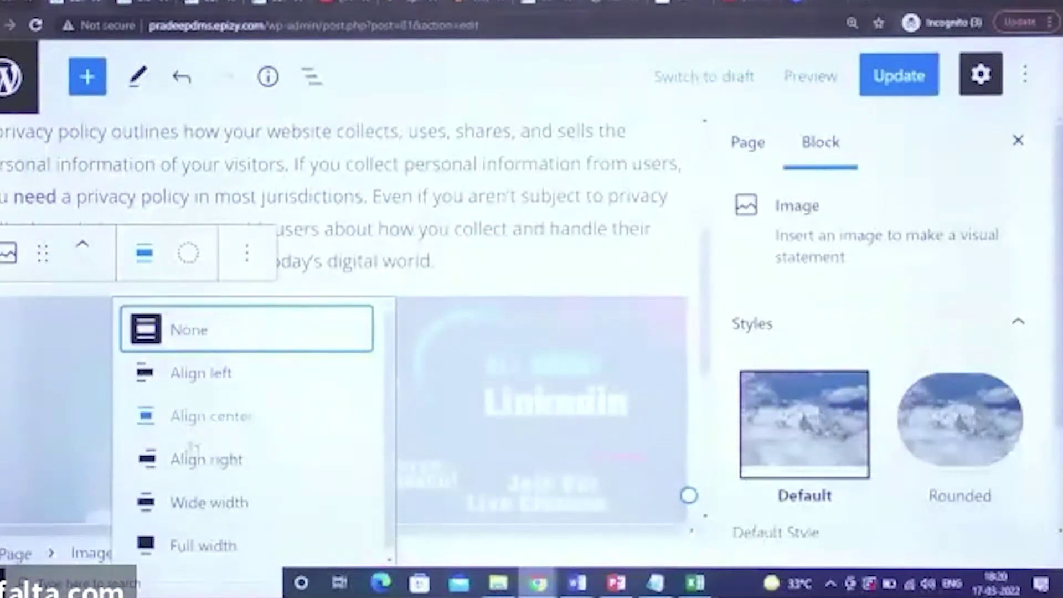
pyautogui.click(190, 416)
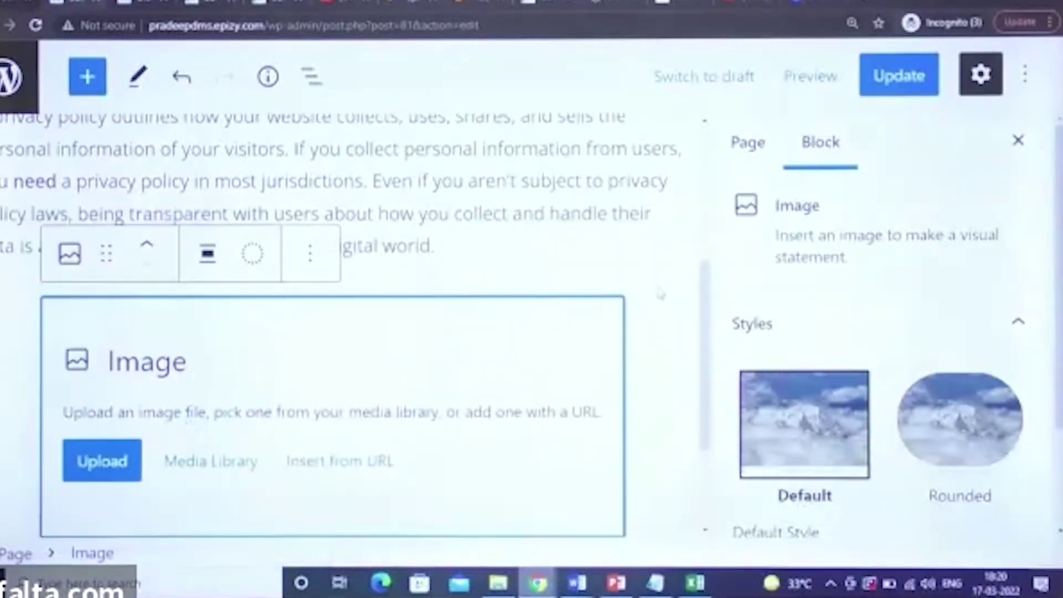
pyautogui.moveTo(713, 295); pyautogui.dragTo(711, 332)
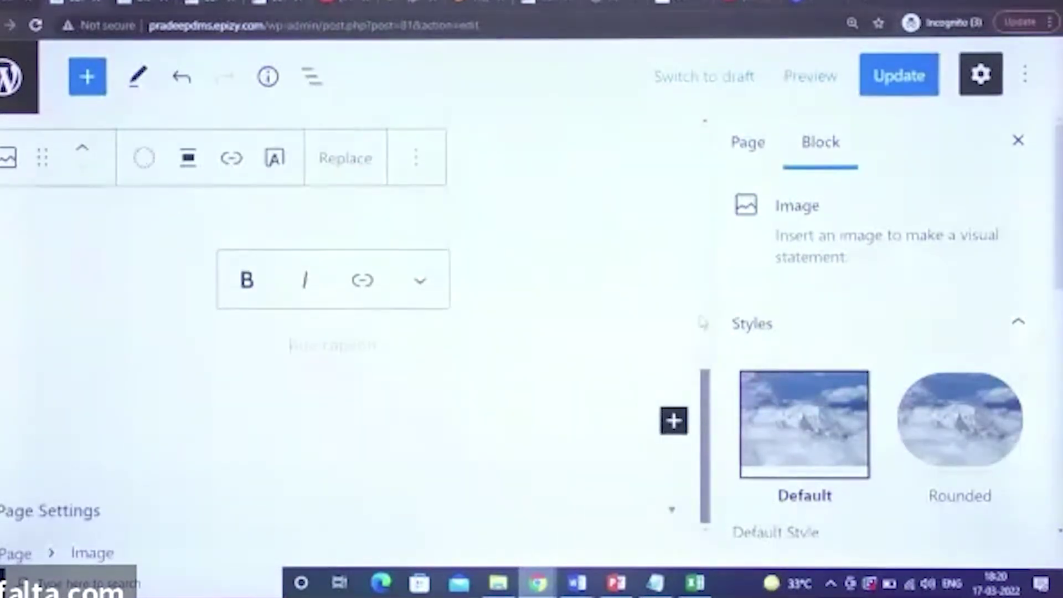
pyautogui.moveTo(703, 322)
pyautogui.mouseDown()
pyautogui.moveTo(704, 194)
pyautogui.moveTo(704, 313)
pyautogui.mouseUp()
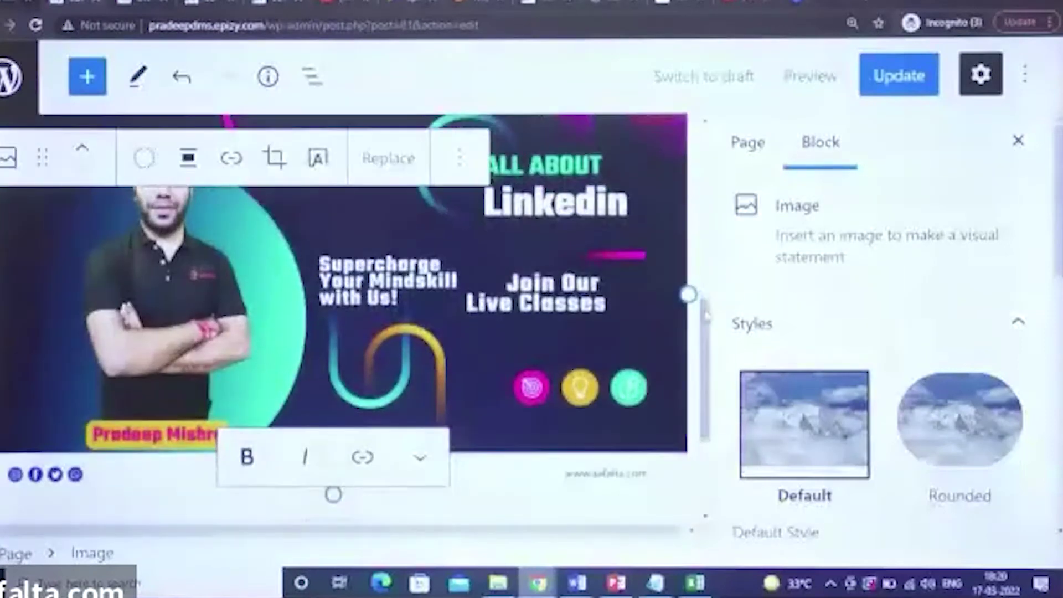
pyautogui.click(888, 76)
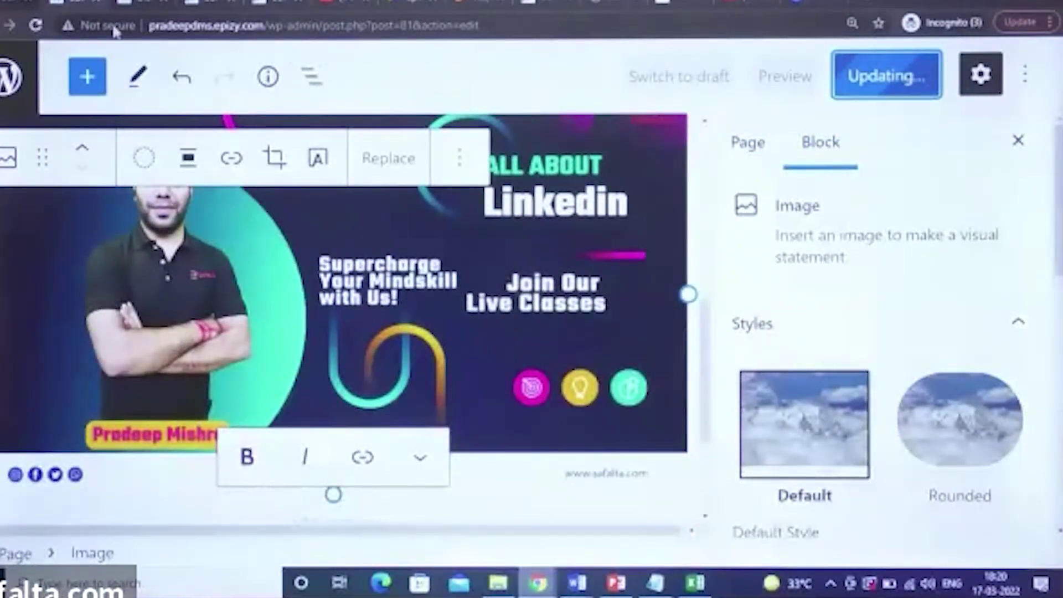
# Step: Switch to the live site's Disclaimer page, reload it, and examine the submenu under Product
pyautogui.click(190, 490)
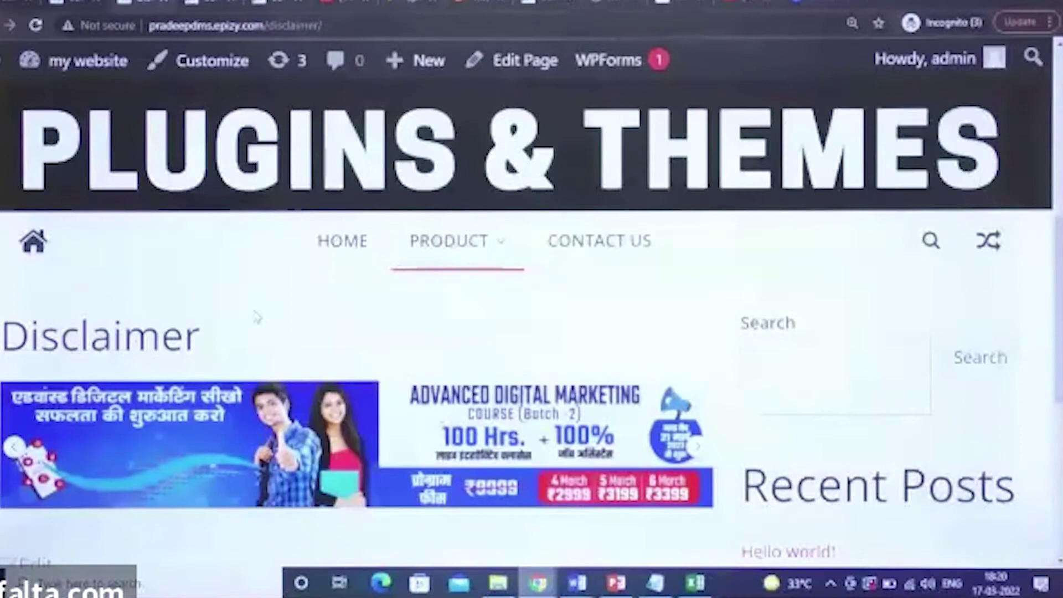
pyautogui.moveTo(501, 243)
pyautogui.moveTo(531, 315)
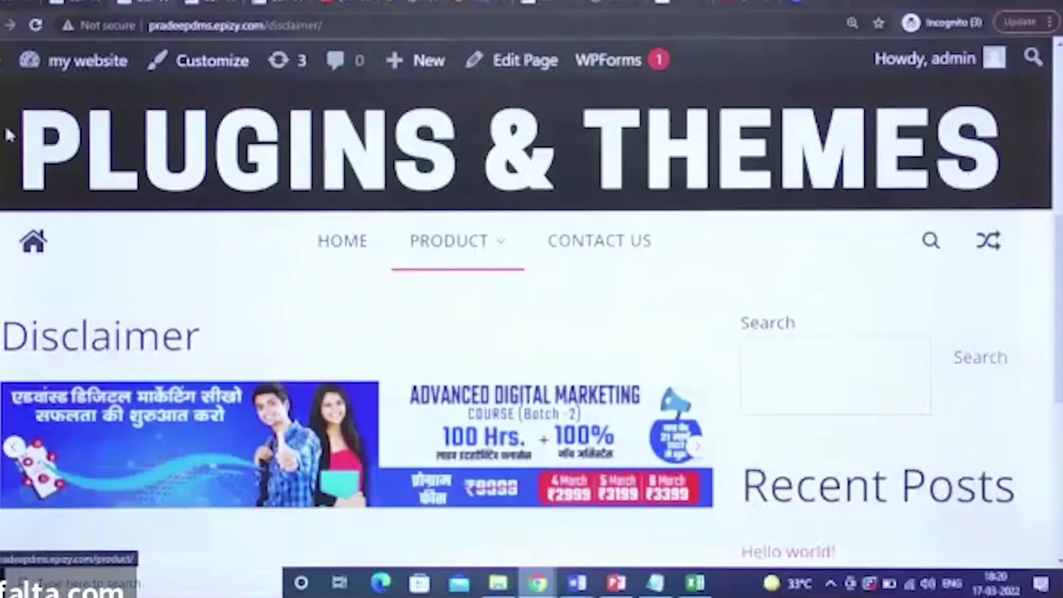
pyautogui.click(36, 26)
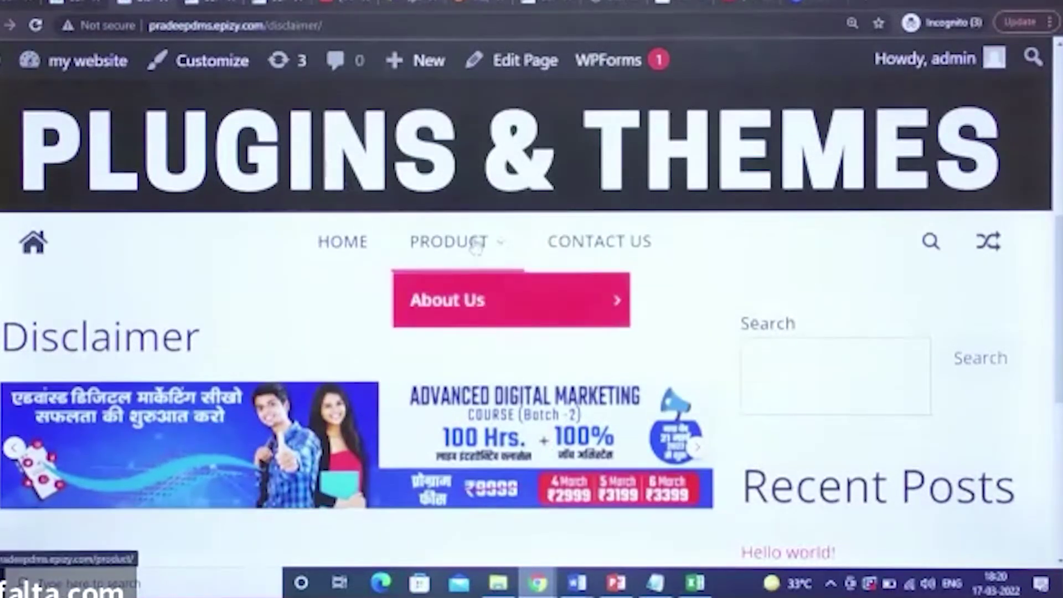
pyautogui.moveTo(544, 293)
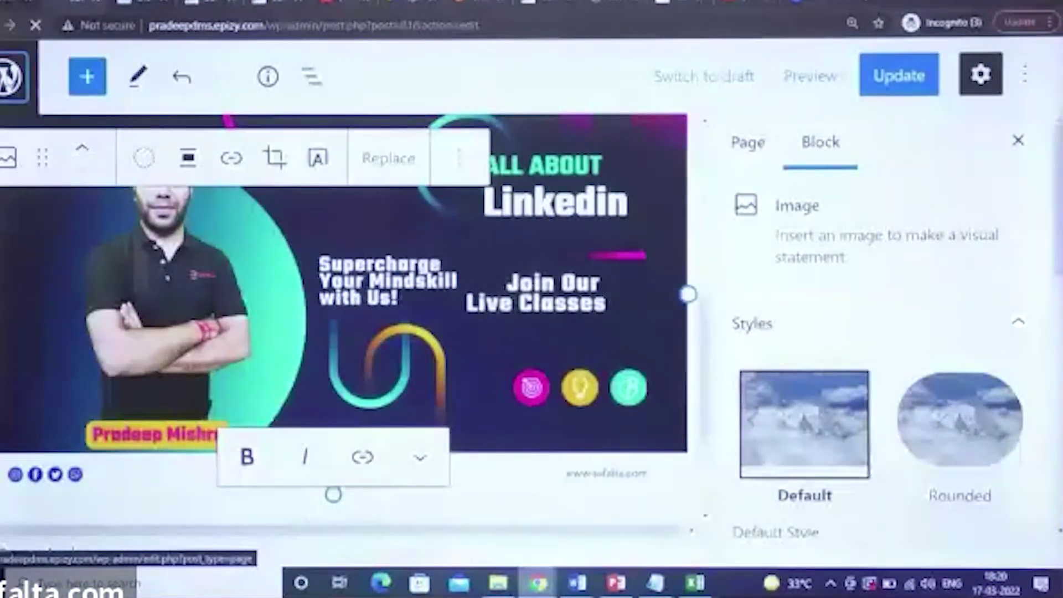
# Step: Leave the page editor for the Pages list and open the theme Customizer
pyautogui.click(11, 78)
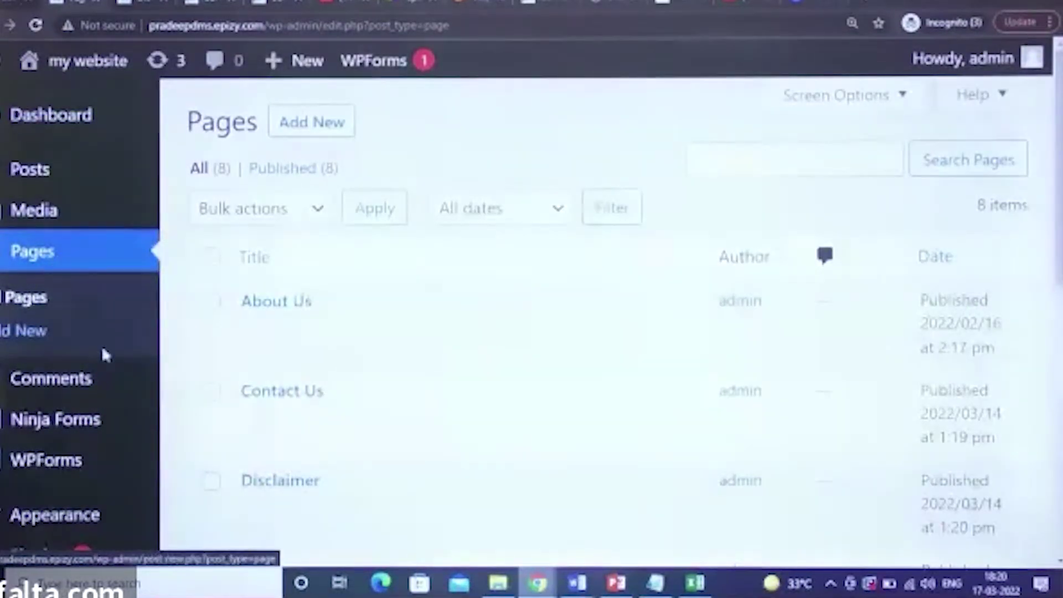
pyautogui.scroll(-5, 288, 310)
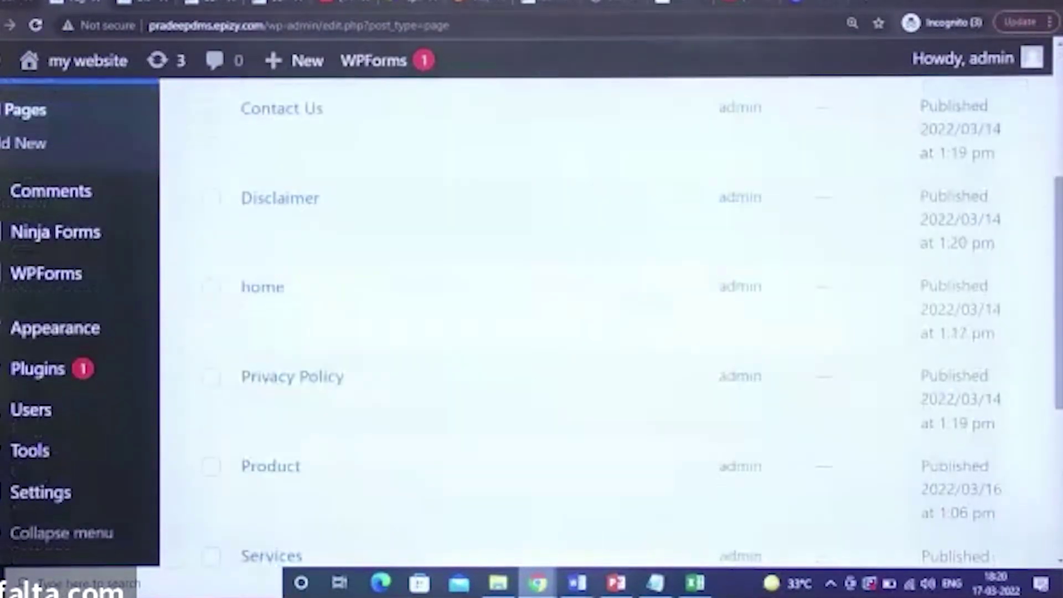
pyautogui.moveTo(40, 331)
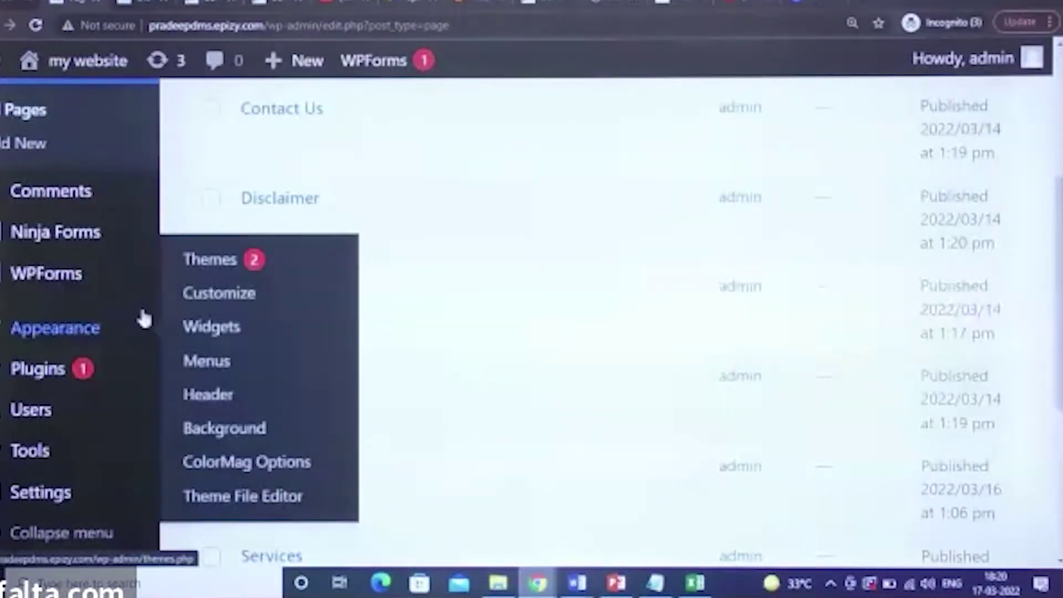
pyautogui.click(215, 299)
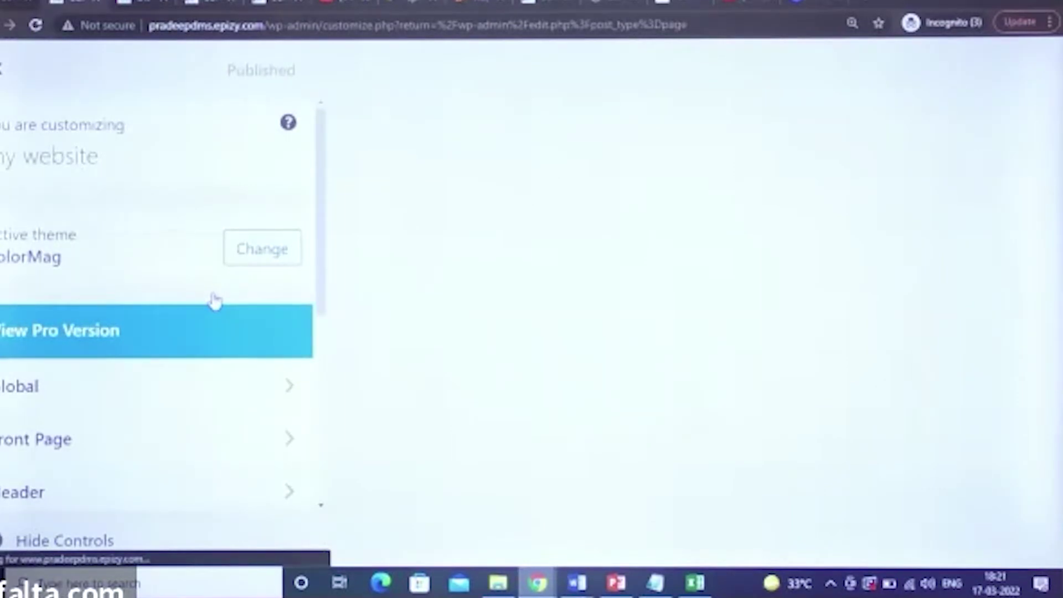
# Step: Review the General options of the theme's Front Page section and return to the main customization sections
pyautogui.moveTo(319, 242); pyautogui.dragTo(320, 323)
pyautogui.click(231, 285)
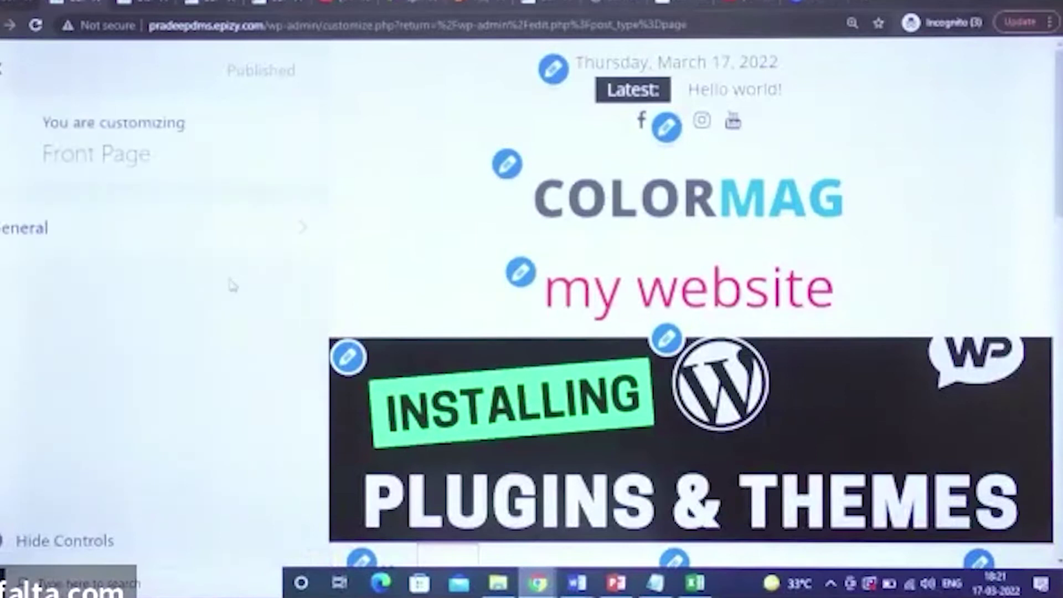
pyautogui.click(197, 252)
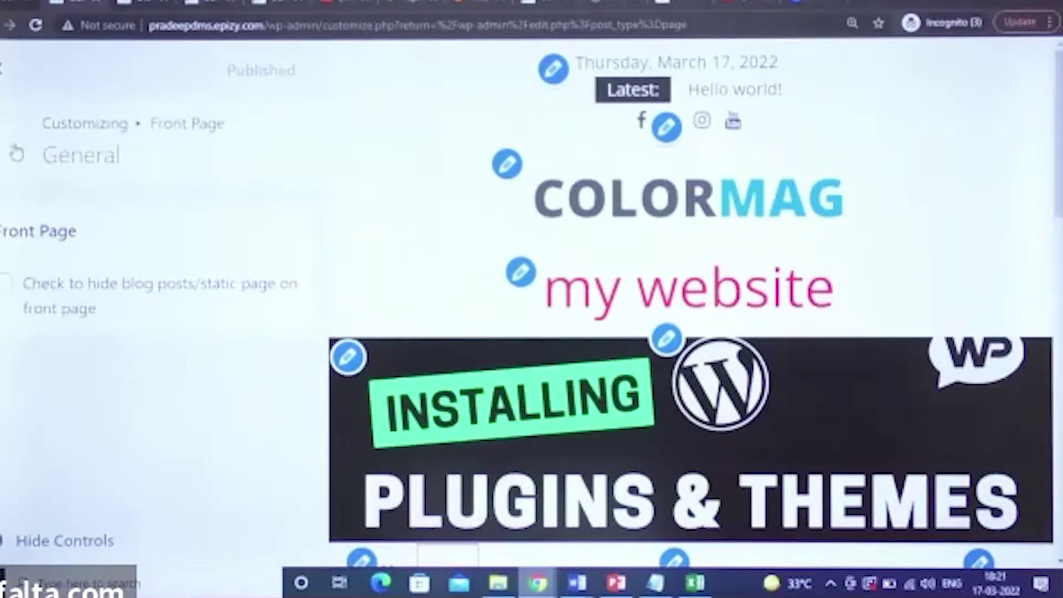
pyautogui.click(11, 145)
pyautogui.click(11, 144)
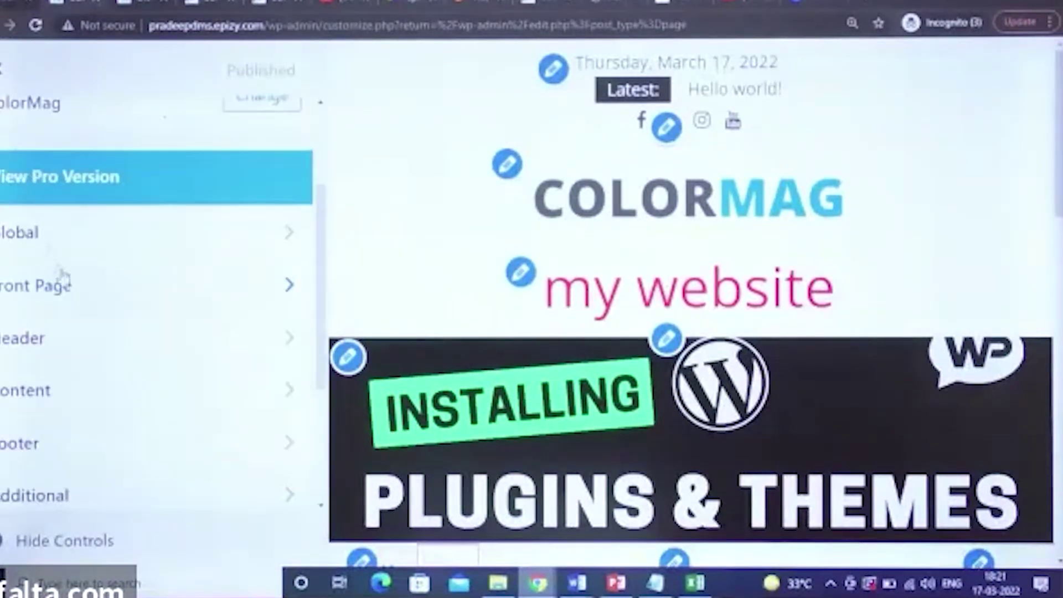
# Step: Hide the current "Installing Plugins & Themes" header image in the Header Media settings and return to the Header section
pyautogui.click(48, 358)
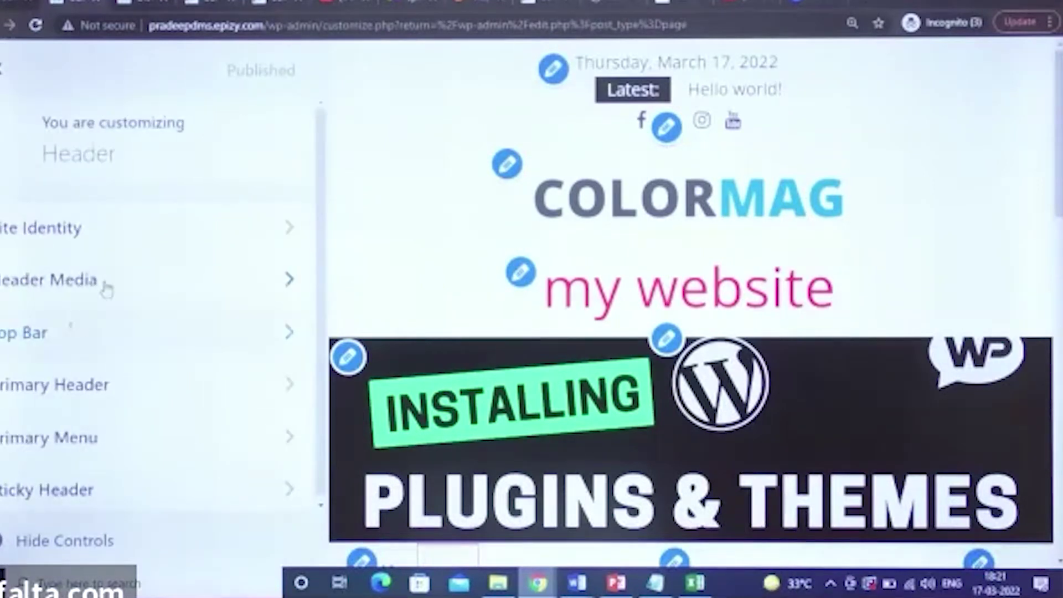
pyautogui.click(147, 281)
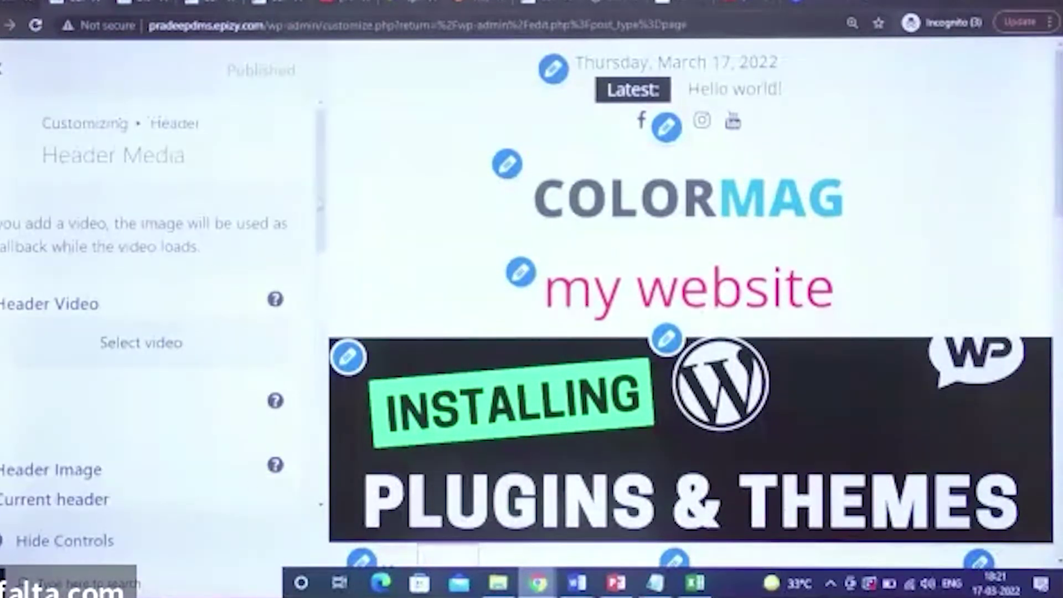
pyautogui.scroll(-5, 144, 304)
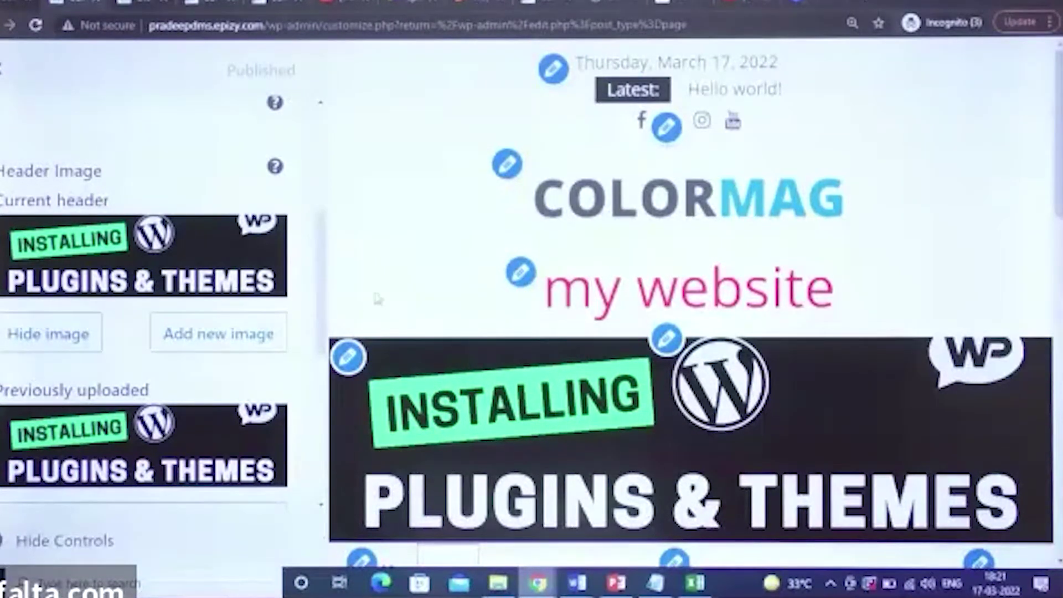
pyautogui.click(69, 335)
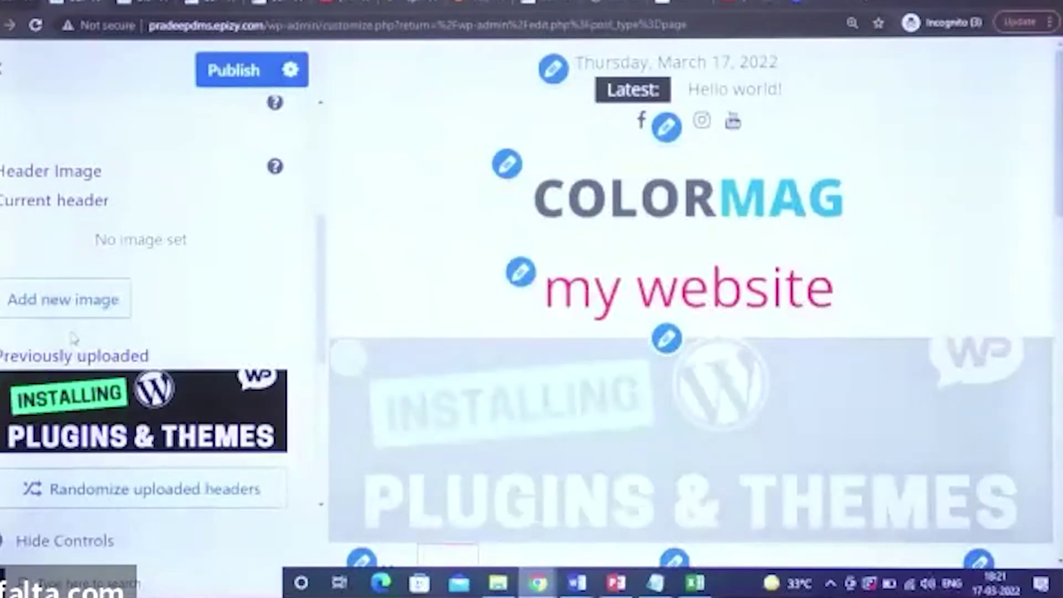
pyautogui.moveTo(322, 258); pyautogui.dragTo(324, 362)
pyautogui.scroll(5, 117, 139)
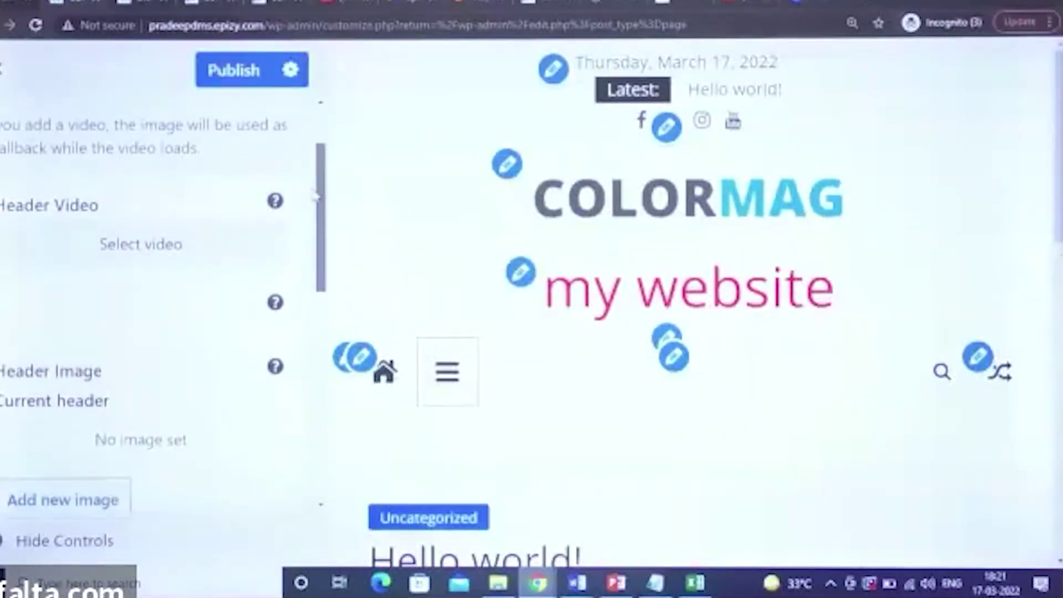
pyautogui.scroll(2, 102, 138)
pyautogui.click(16, 145)
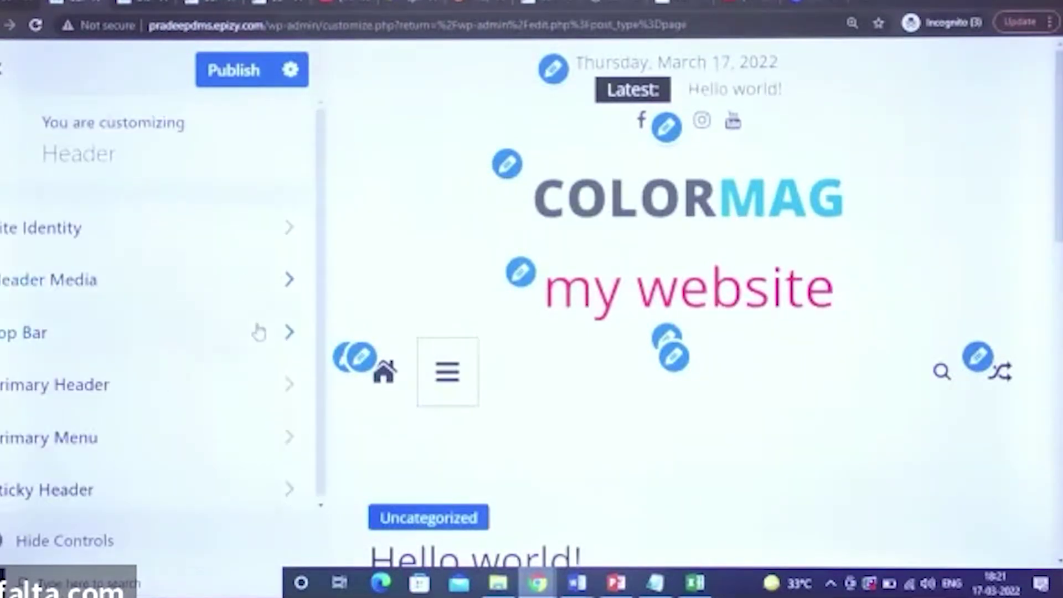
# Step: Review the Top Bar's date and breaking news options and return to the Header section
pyautogui.click(259, 332)
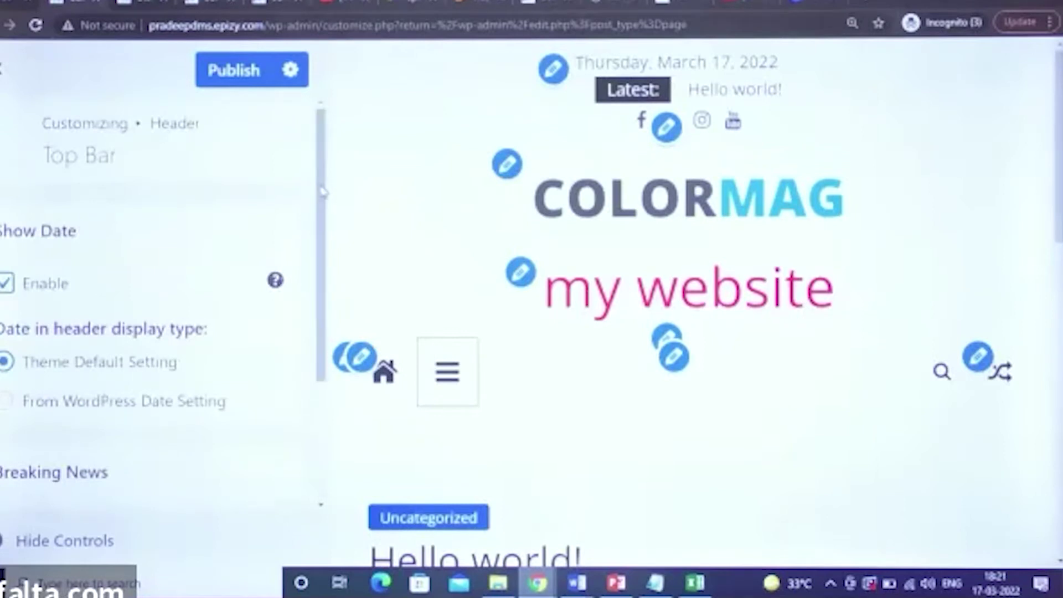
pyautogui.scroll(-3, 311, 228)
pyautogui.scroll(3, 183, 160)
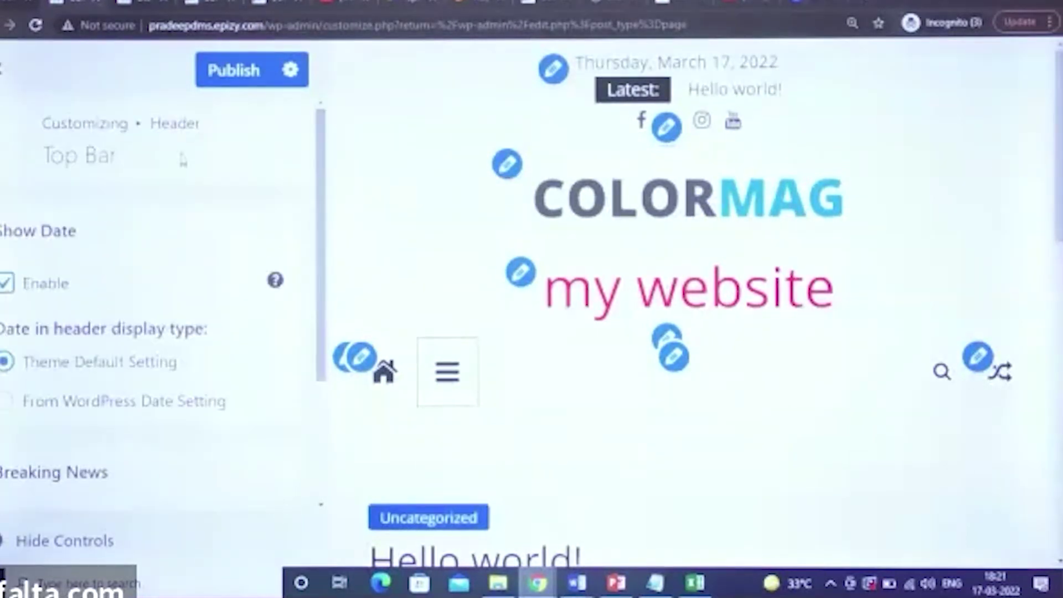
pyautogui.click(12, 157)
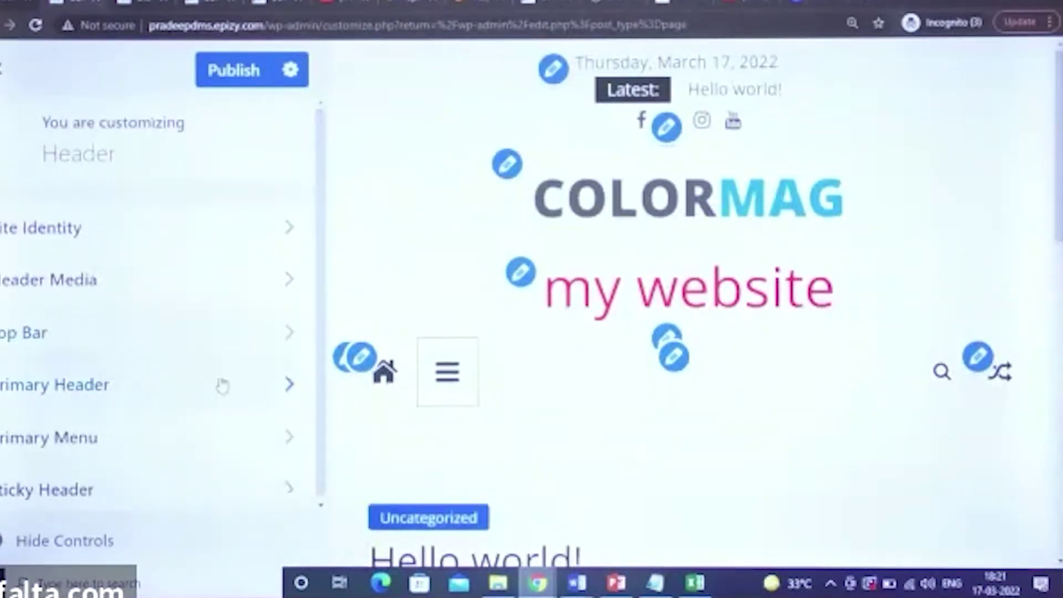
# Step: Choose the first main header area display type for the Primary Header and publish the theme changes
pyautogui.scroll(-1, 308, 301)
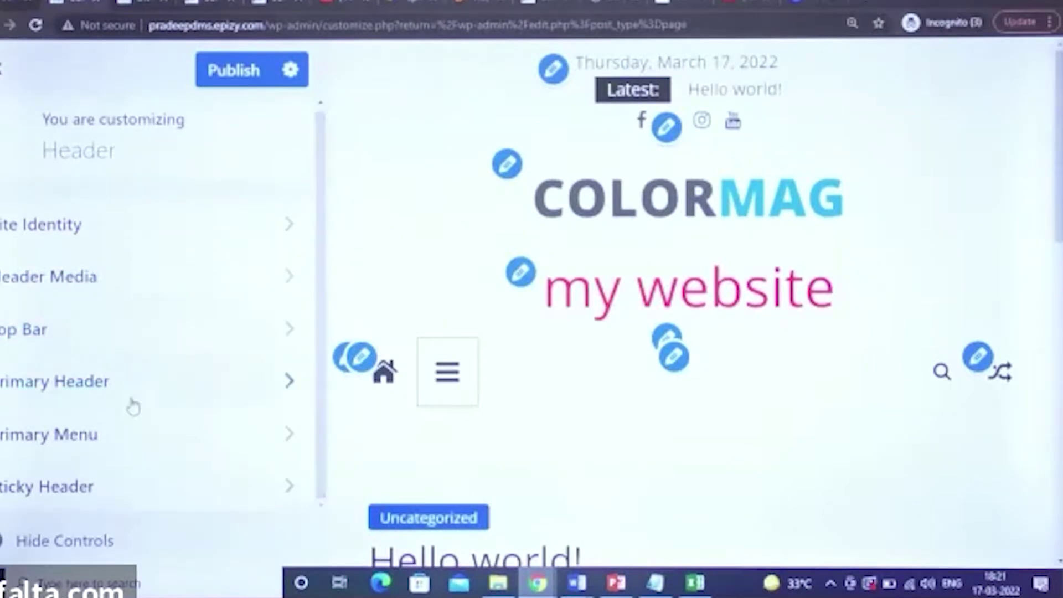
pyautogui.click(81, 382)
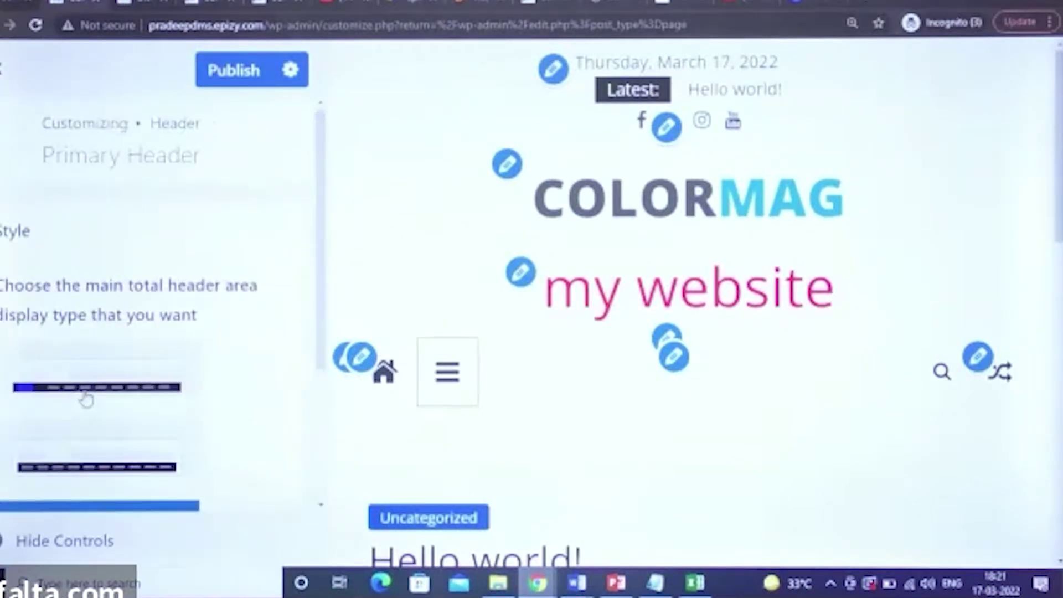
pyautogui.click(86, 397)
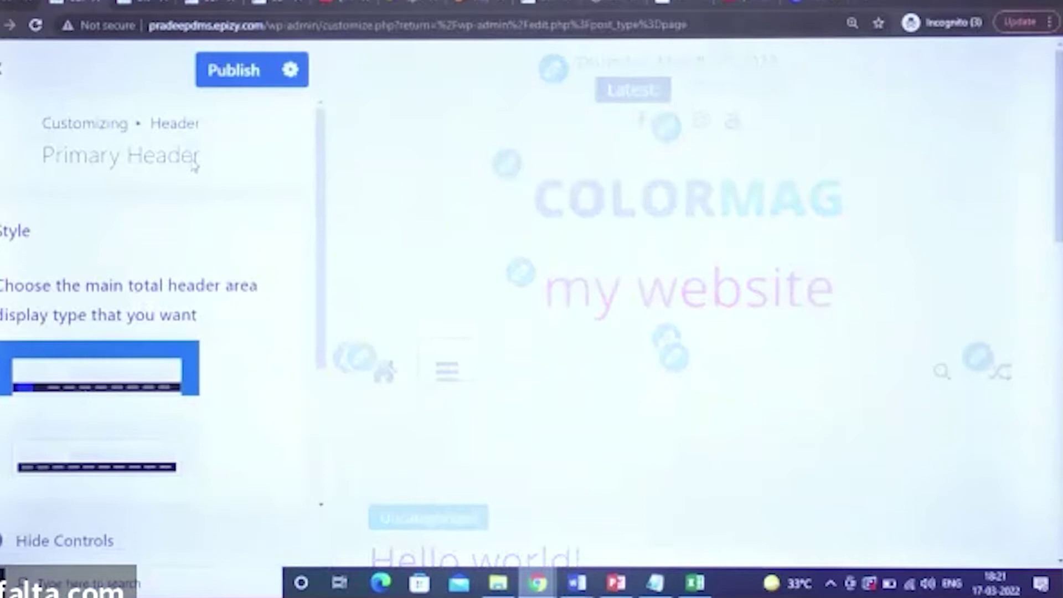
pyautogui.click(234, 69)
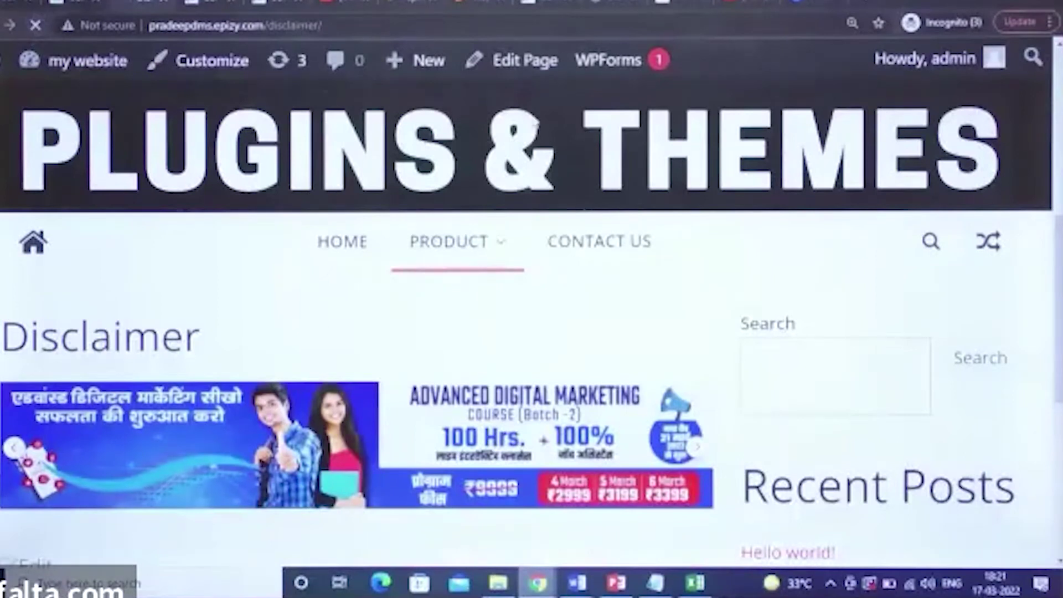
# Step: Check the Disclaimer page on the live site from footer to header, then return to the theme customizer
pyautogui.scroll(-5, 531, 299)
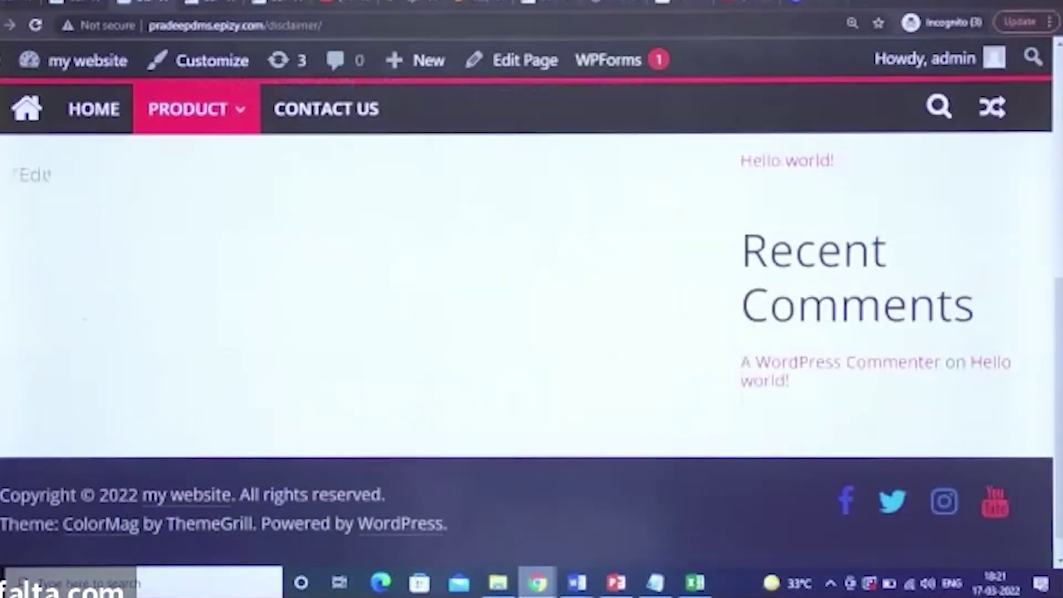
pyautogui.scroll(5, 531, 299)
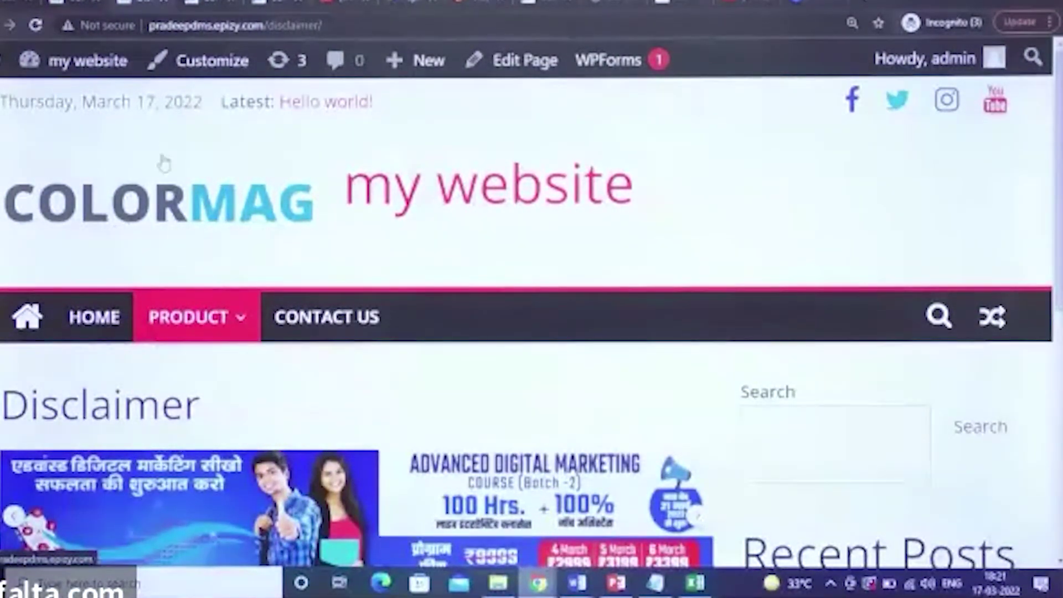
pyautogui.click(210, 59)
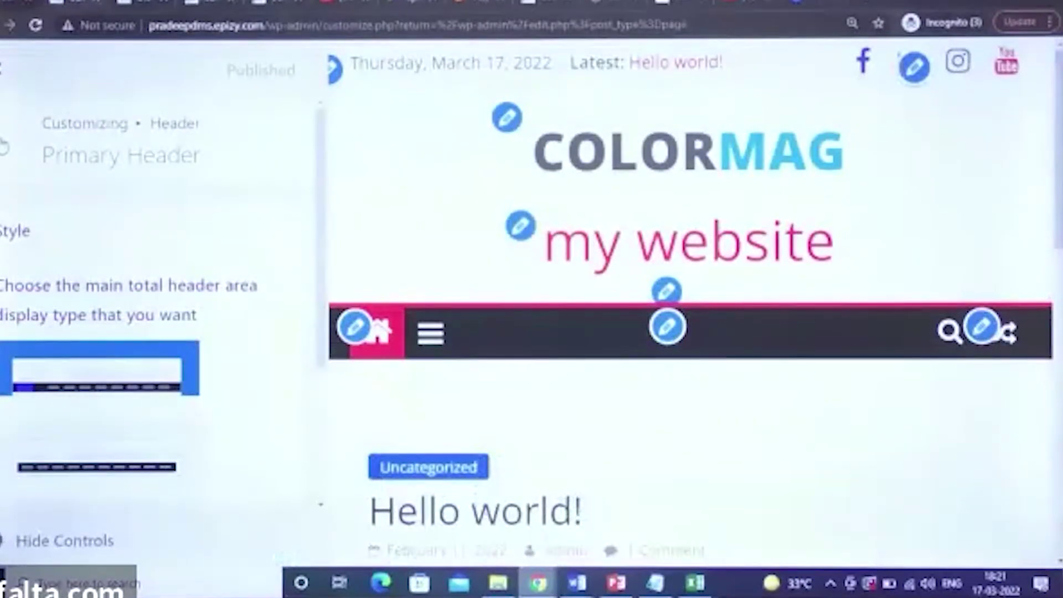
# Step: Leave the Primary Header settings, close the theme customizer, and open the site's navigation menu settings
pyautogui.click(2, 146)
pyautogui.click(3, 147)
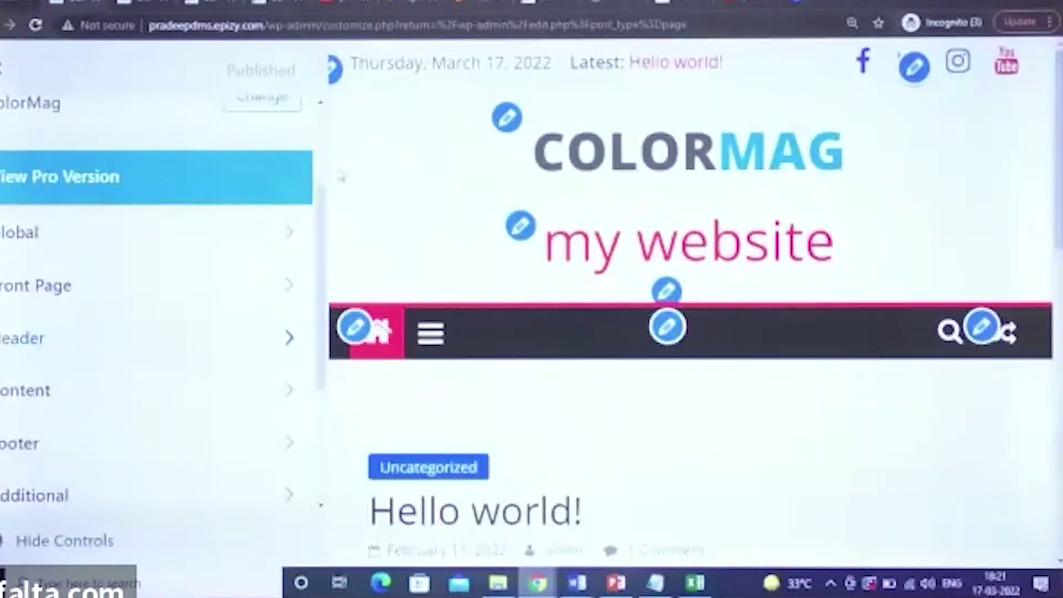
pyautogui.click(3, 72)
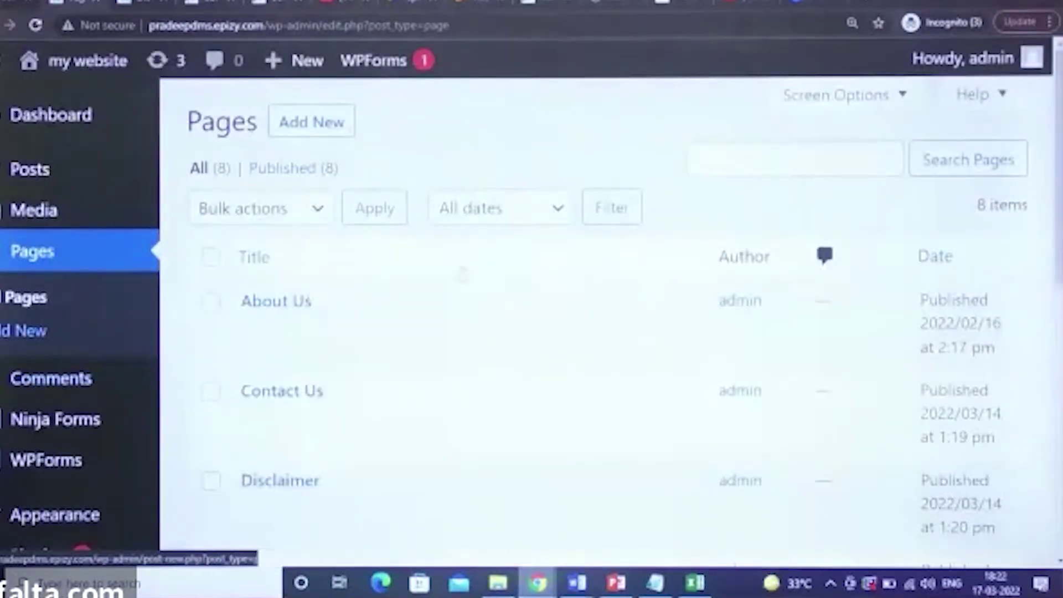
pyautogui.scroll(-3, 254, 258)
pyautogui.scroll(-3, 332, 339)
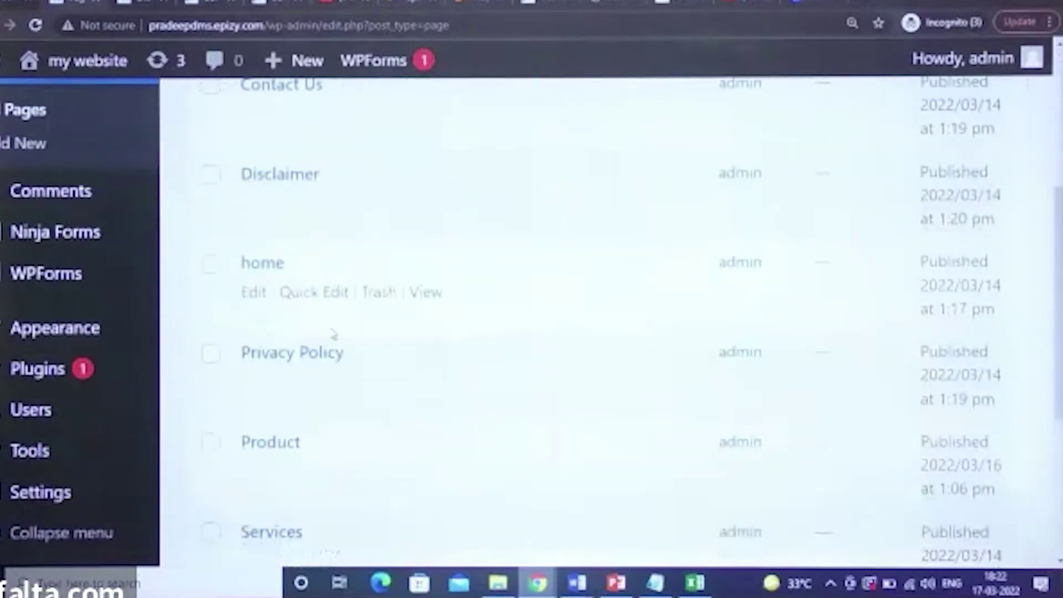
pyautogui.moveTo(47, 347)
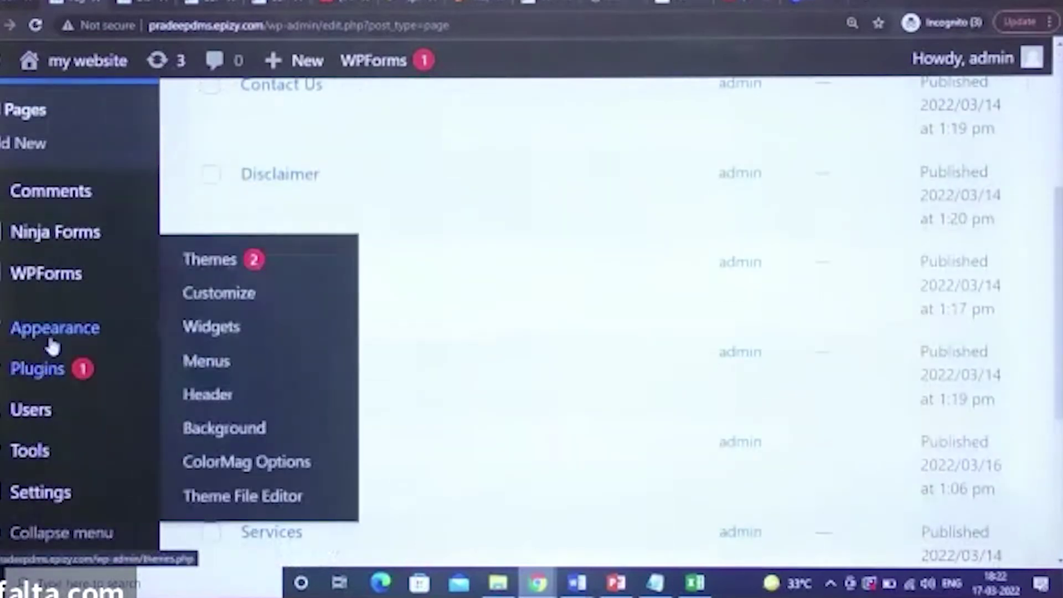
pyautogui.click(203, 366)
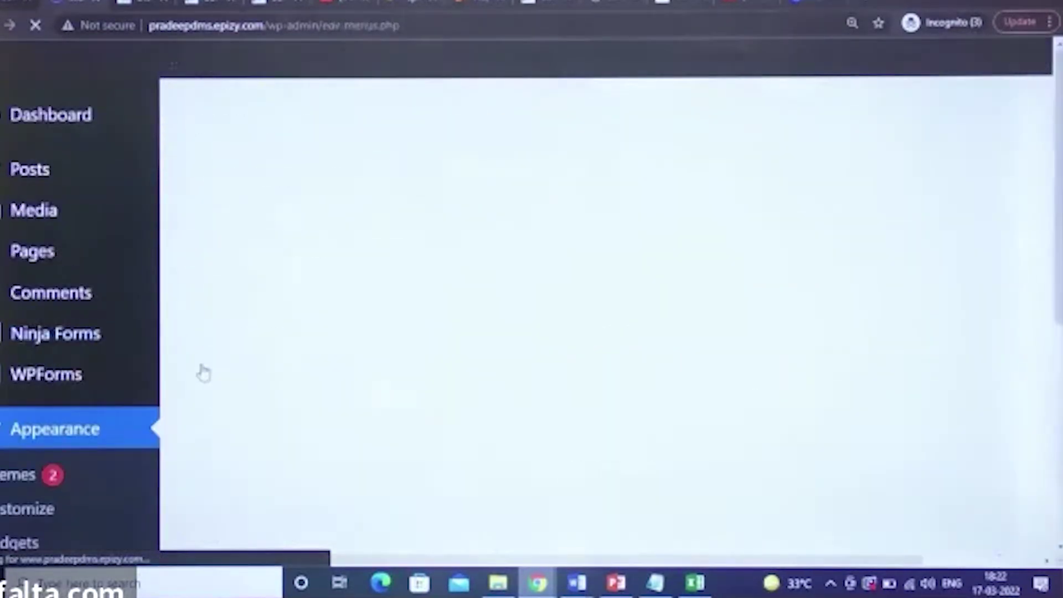
# Step: Add the Privacy Policy page to MAIN MENU
pyautogui.scroll(-1, 201, 372)
pyautogui.scroll(-5, 1045, 305)
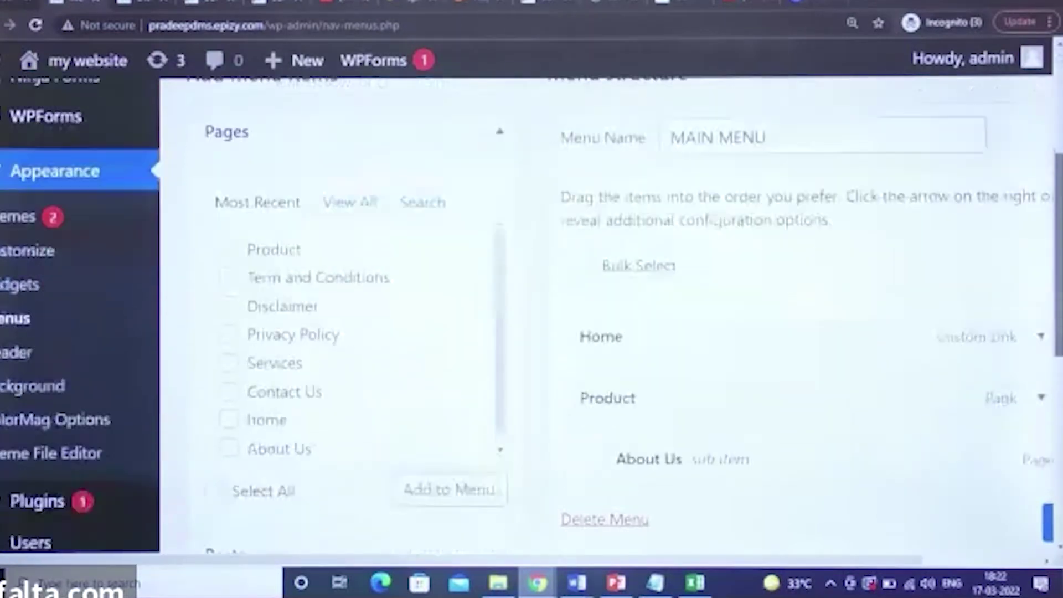
pyautogui.scroll(1, 1044, 305)
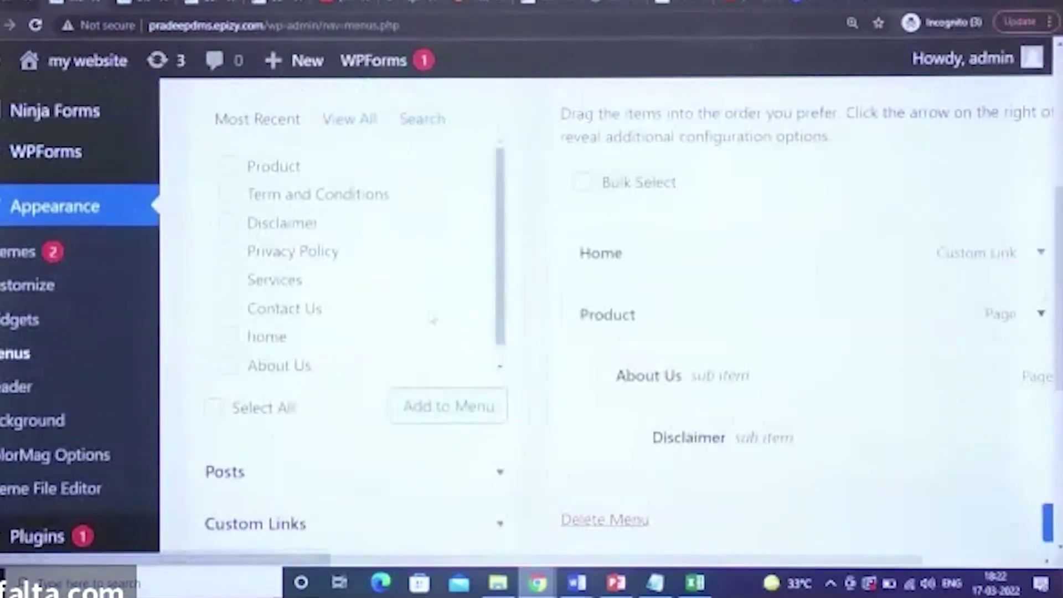
pyautogui.click(453, 409)
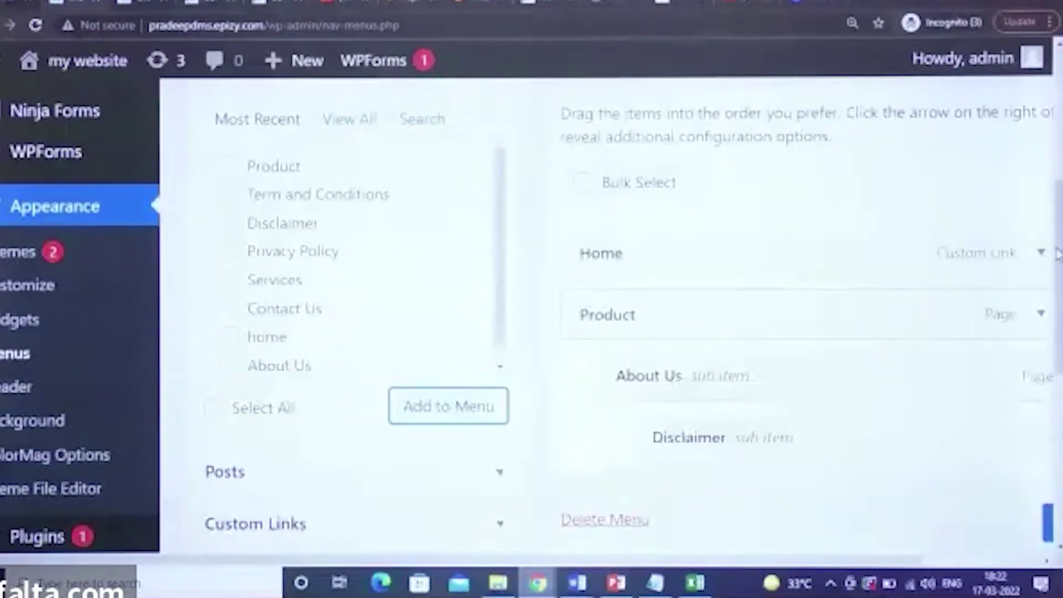
# Step: Move the About Us and Disclaimer sub items to the top level of MAIN MENU and save the menu
pyautogui.scroll(-3, 936, 310)
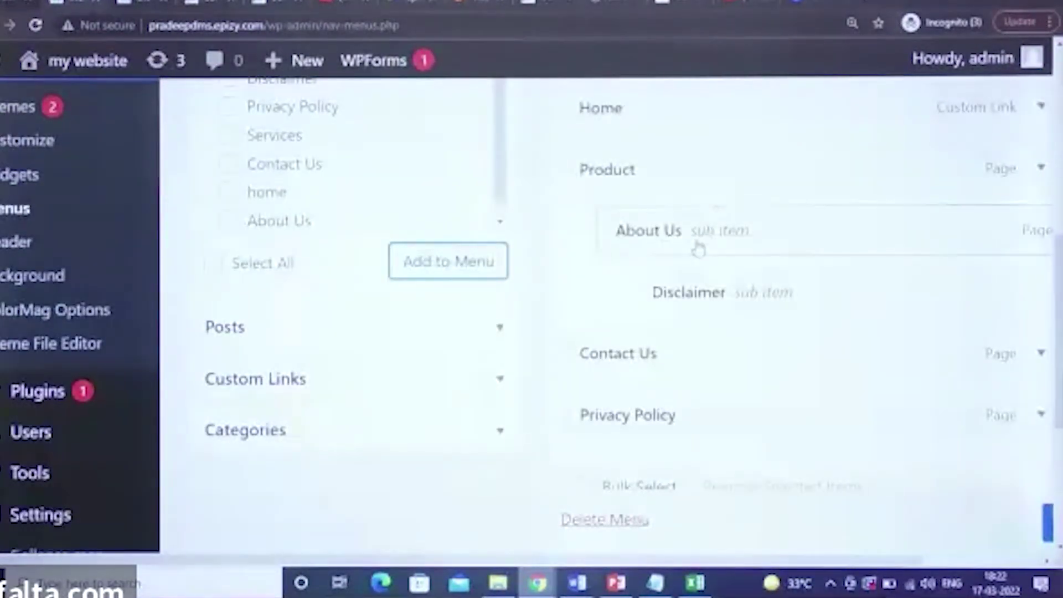
pyautogui.moveTo(691, 232); pyautogui.dragTo(653, 230)
pyautogui.moveTo(702, 297); pyautogui.dragTo(667, 297)
pyautogui.click(958, 539)
pyautogui.scroll(-1, 951, 540)
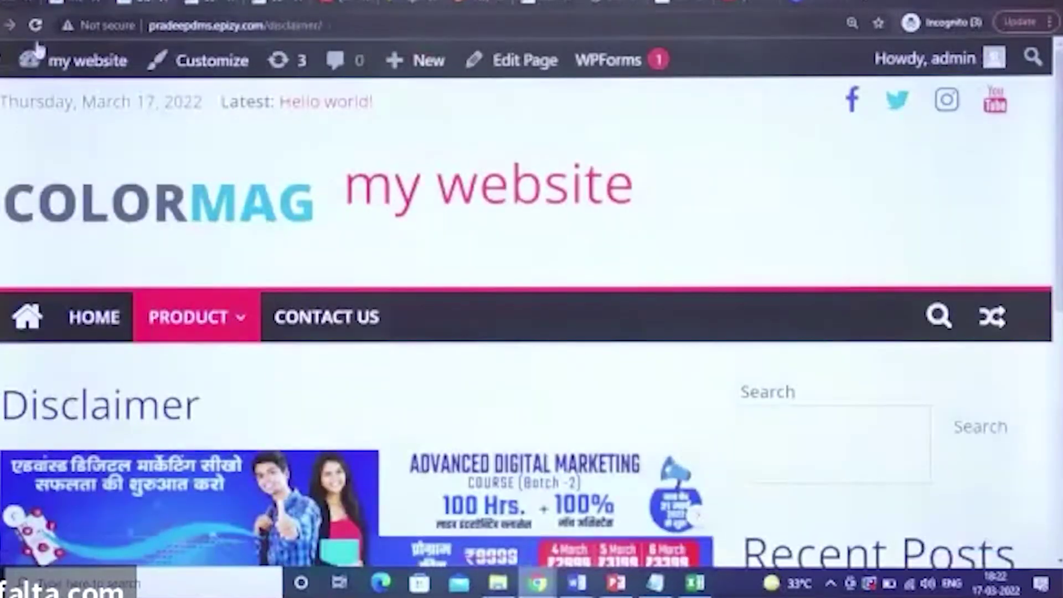
# Step: Reload the live site, open the Privacy Policy page from the navigation bar, and review its text and image
pyautogui.click(35, 25)
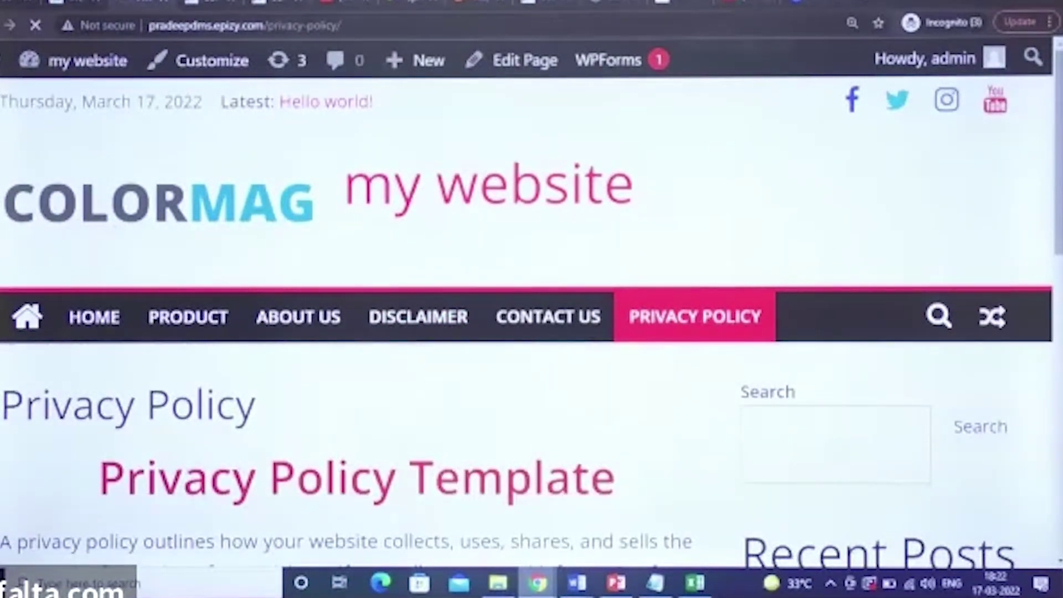
pyautogui.scroll(-10, 531, 310)
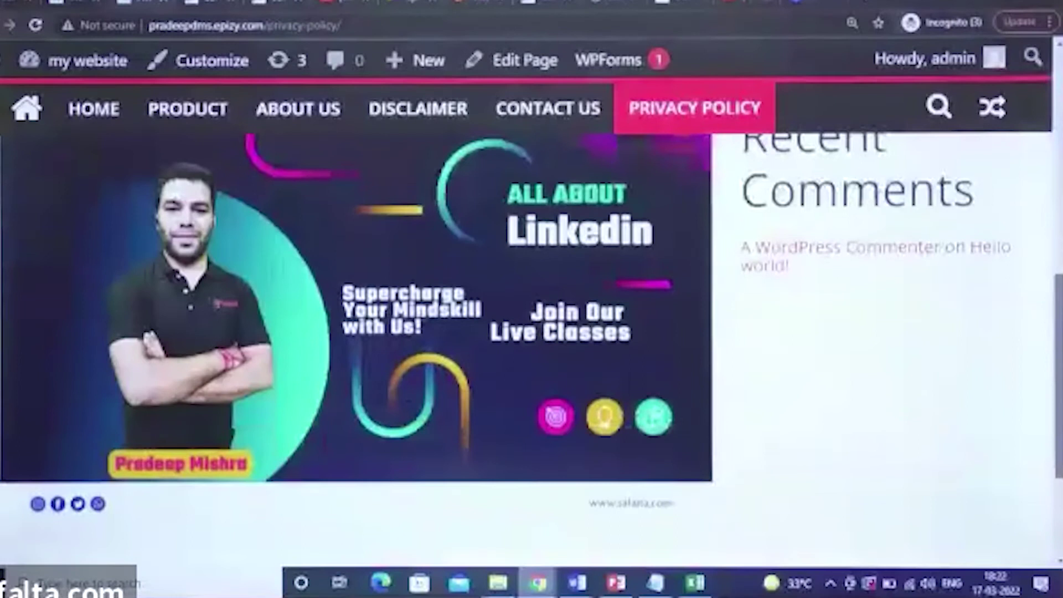
pyautogui.scroll(-3, 1058, 376)
pyautogui.scroll(2, 1058, 377)
pyautogui.moveTo(1058, 376); pyautogui.dragTo(1056, 357)
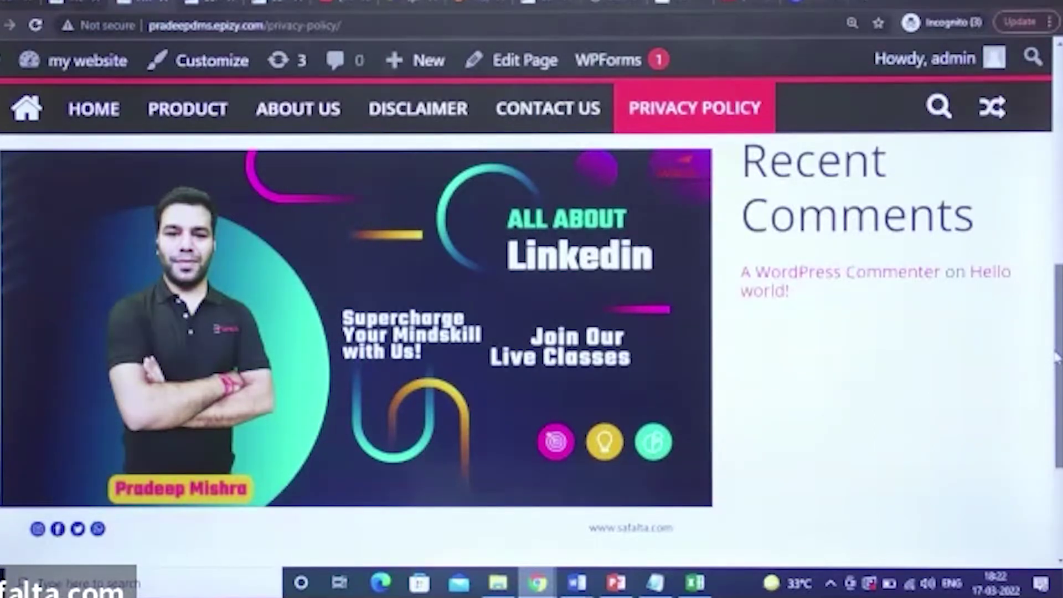
pyautogui.moveTo(1056, 357); pyautogui.dragTo(1051, 150)
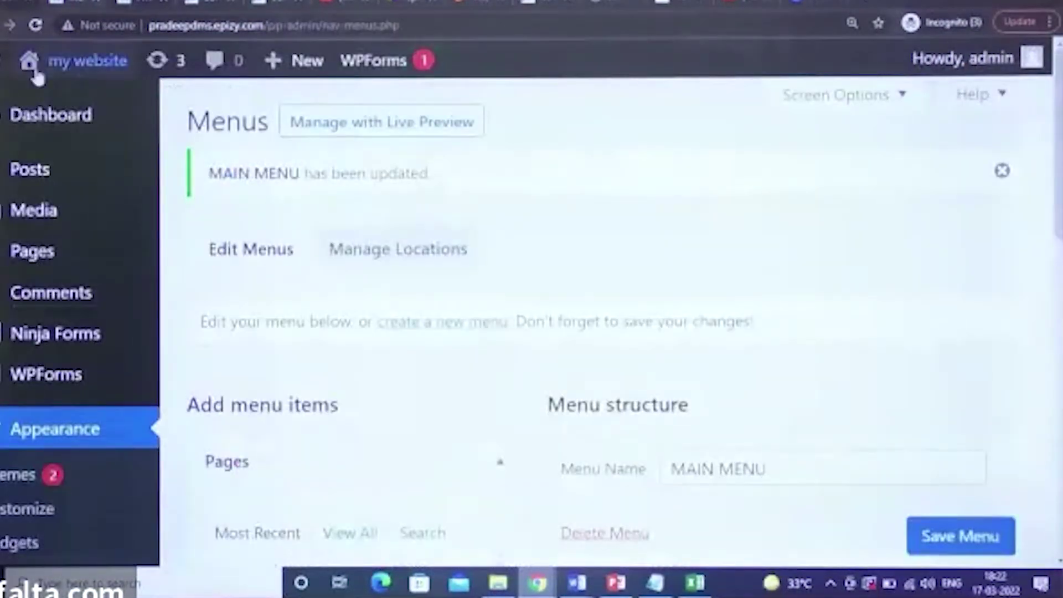
# Step: Clear the Site Title in the site's General Settings and save the changes
pyautogui.moveTo(34, 329)
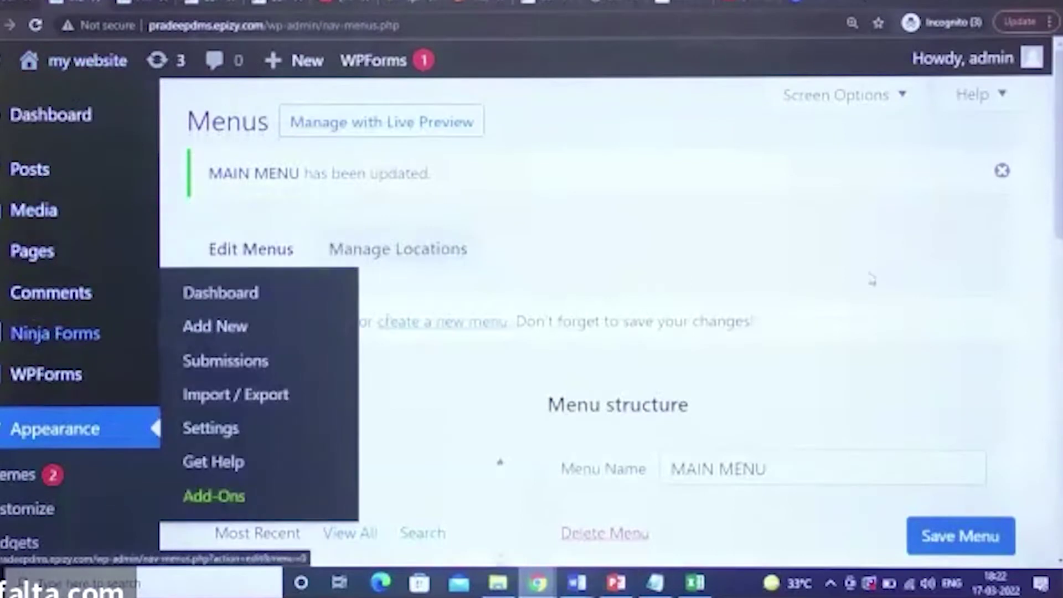
pyautogui.scroll(-4, 387, 505)
pyautogui.scroll(-5, 389, 506)
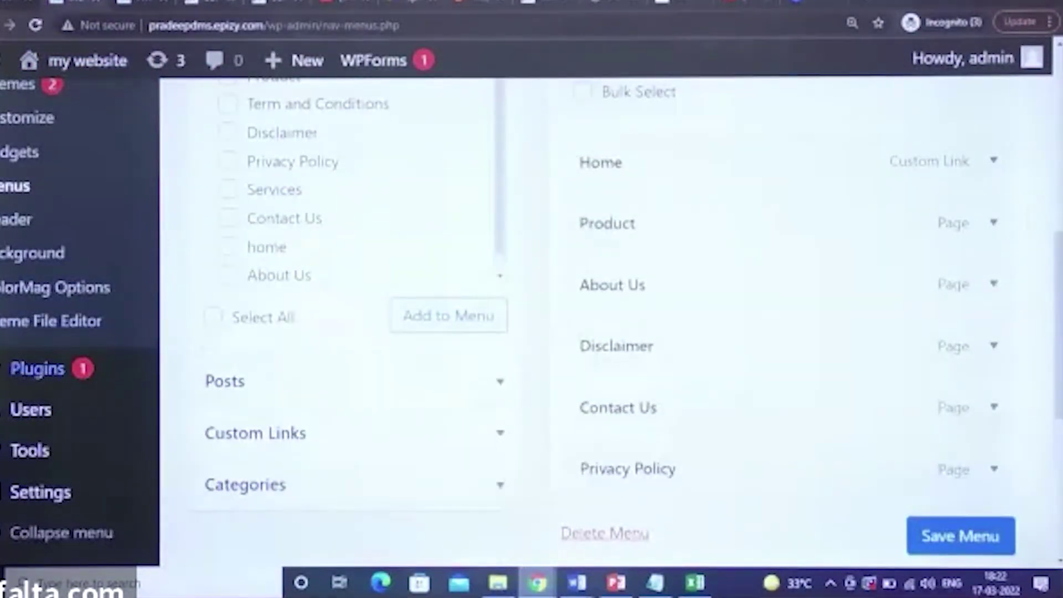
pyautogui.moveTo(65, 498)
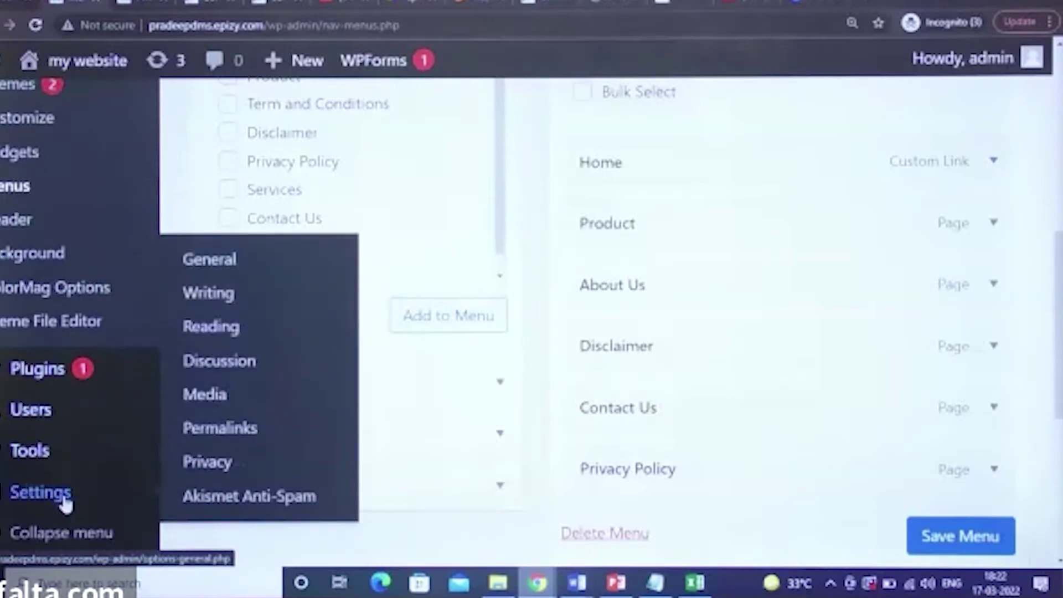
pyautogui.click(210, 260)
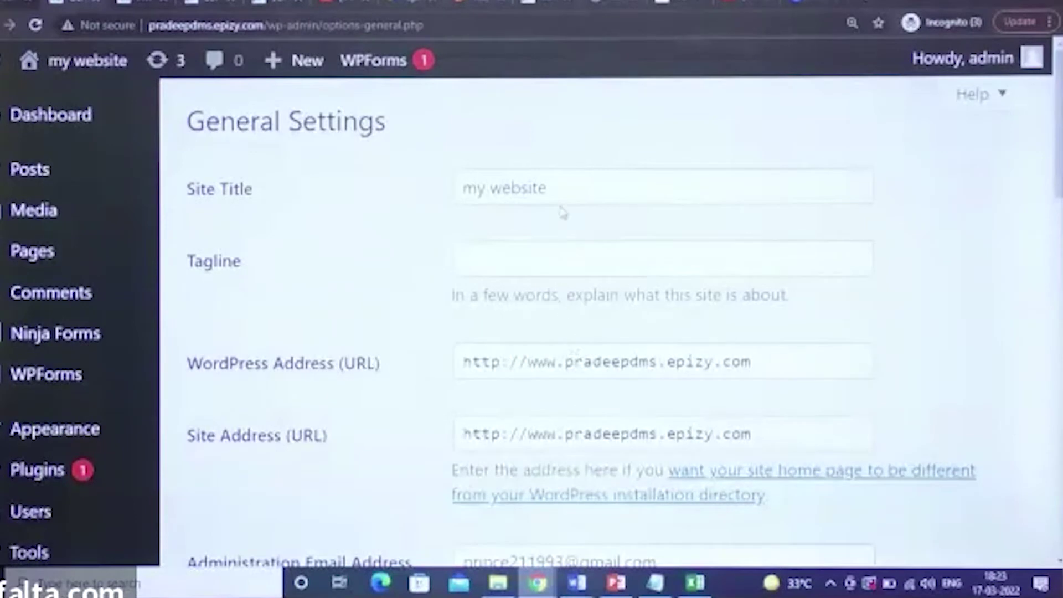
pyautogui.moveTo(493, 182); pyautogui.dragTo(367, 190)
pyautogui.press('BackSpace')
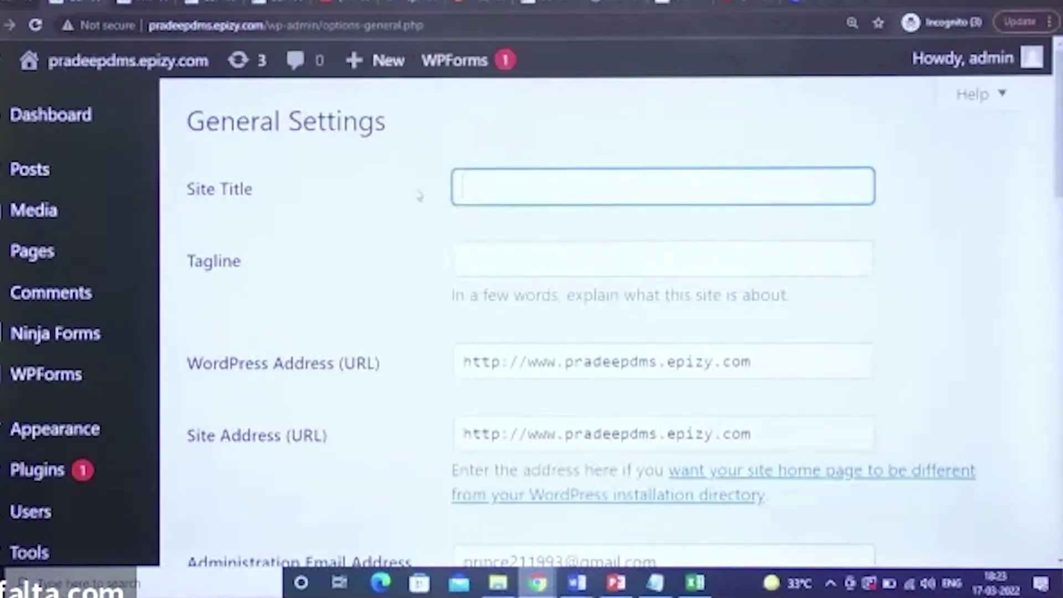
pyautogui.scroll(-15, 419, 194)
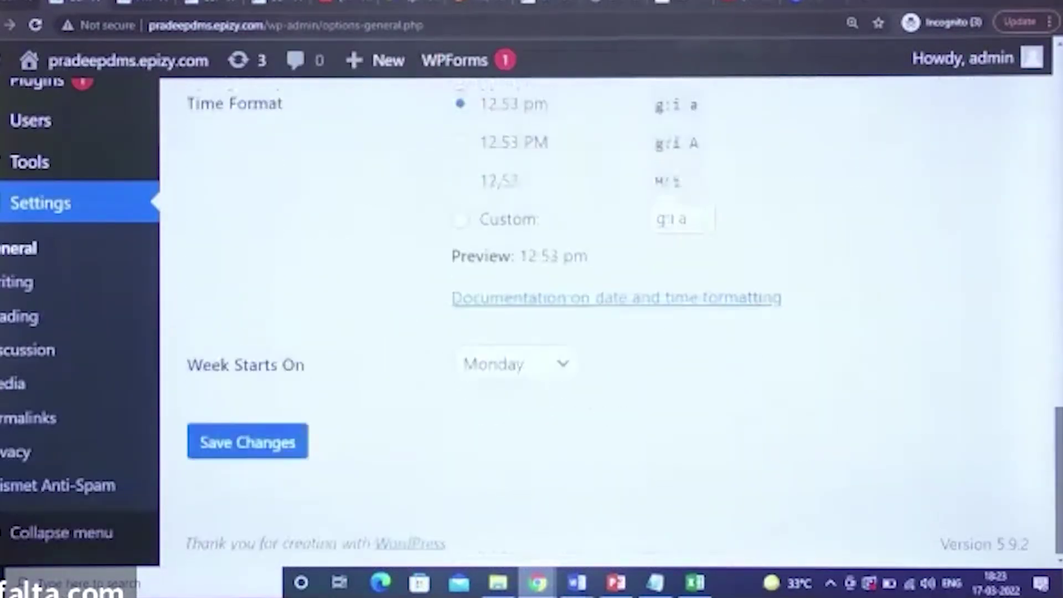
pyautogui.click(272, 449)
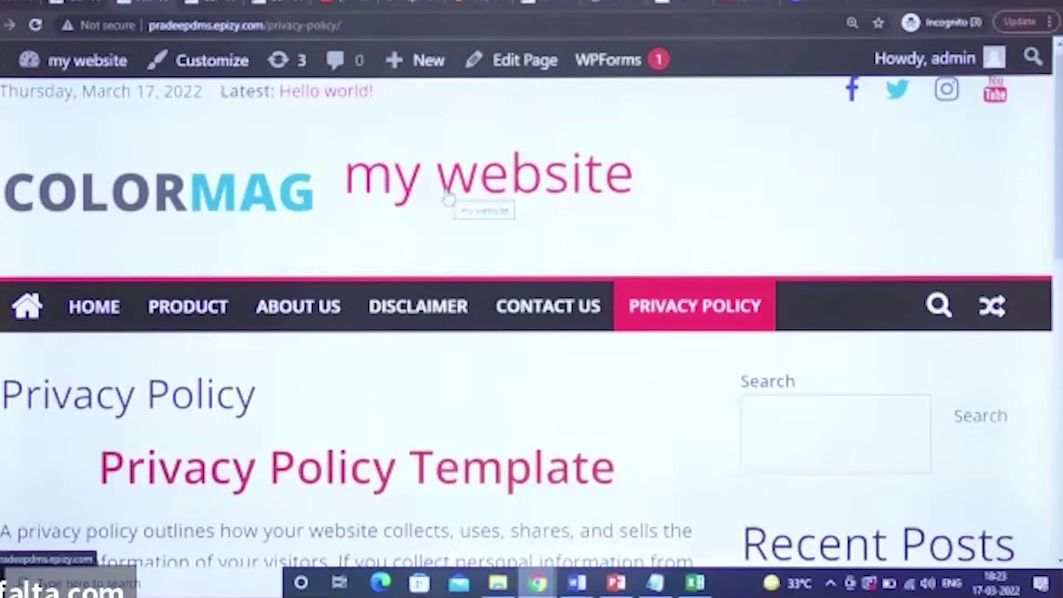
# Step: Reload the live Privacy Policy page and check its header, text and image
pyautogui.click(55, 60)
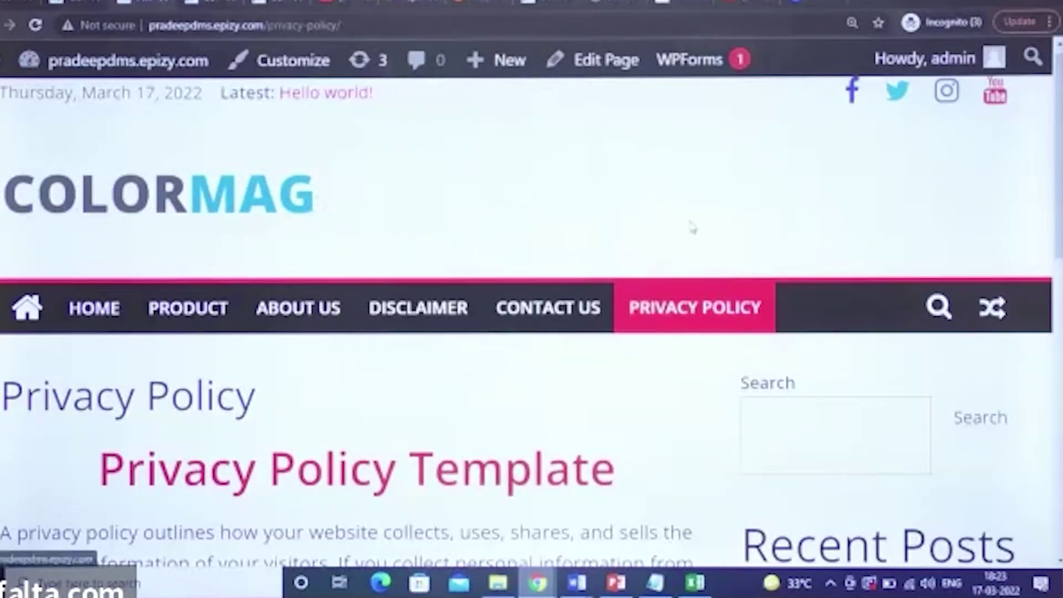
pyautogui.scroll(-3, 531, 321)
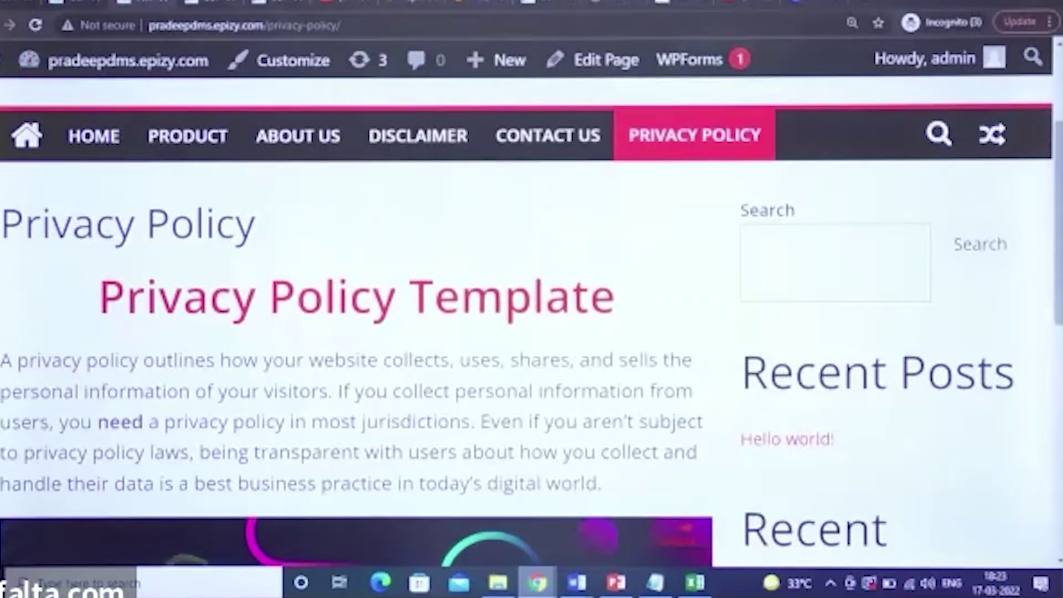
pyautogui.scroll(-6, 1025, 234)
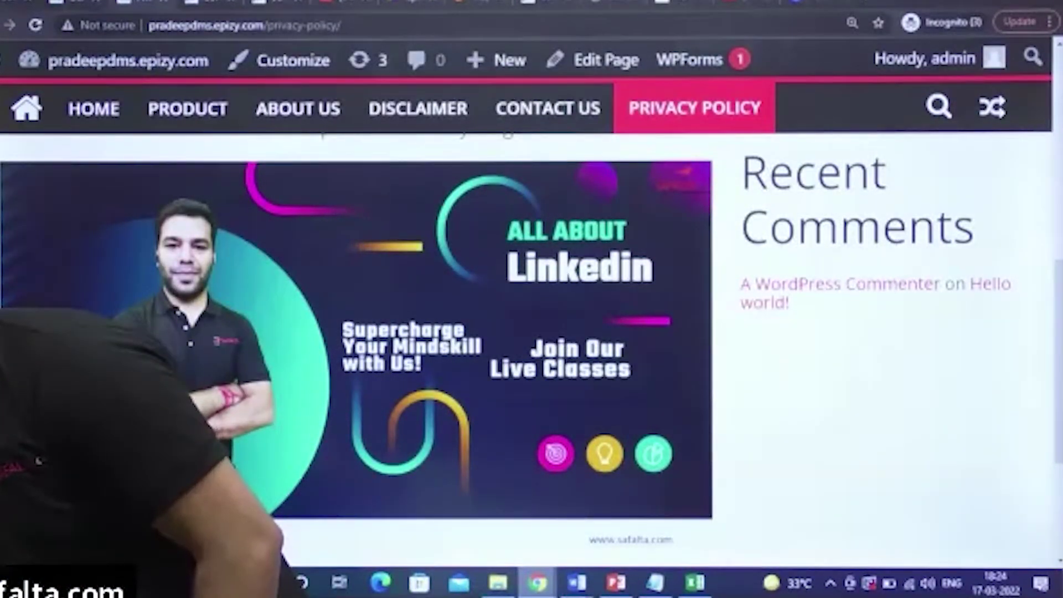
# Step: Return to the admin area and open the Privacy Policy page from the list of all pages for editing
pyautogui.hotkey('ctrl', 'Tab')
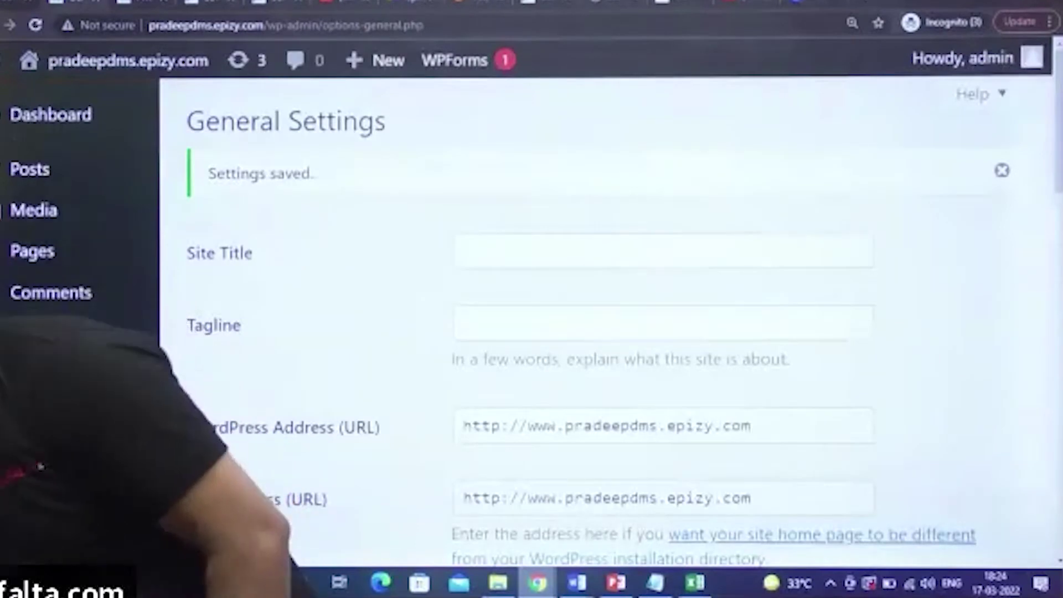
pyautogui.moveTo(101, 243)
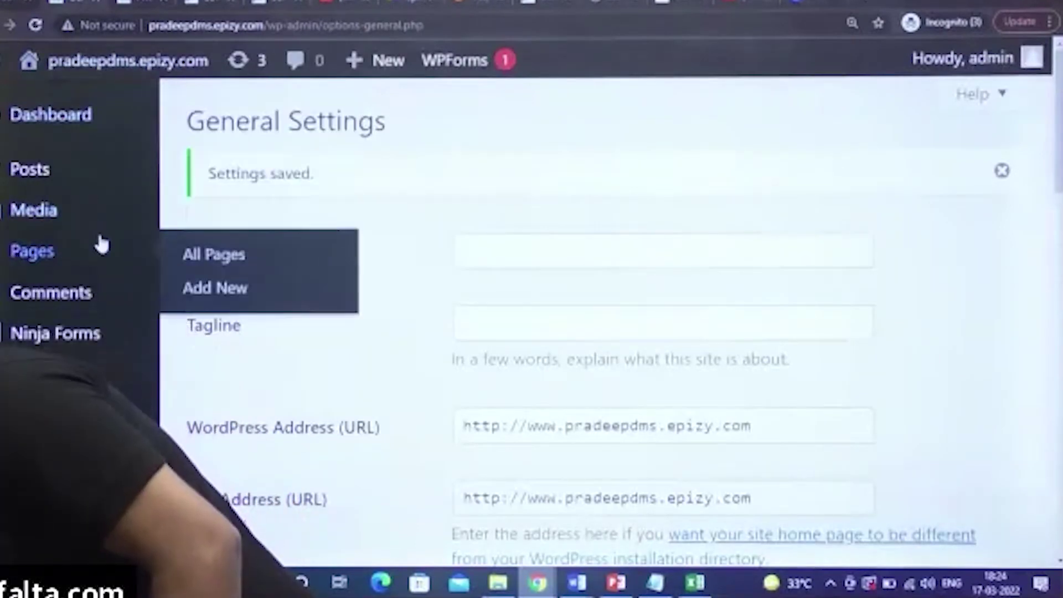
pyautogui.click(214, 250)
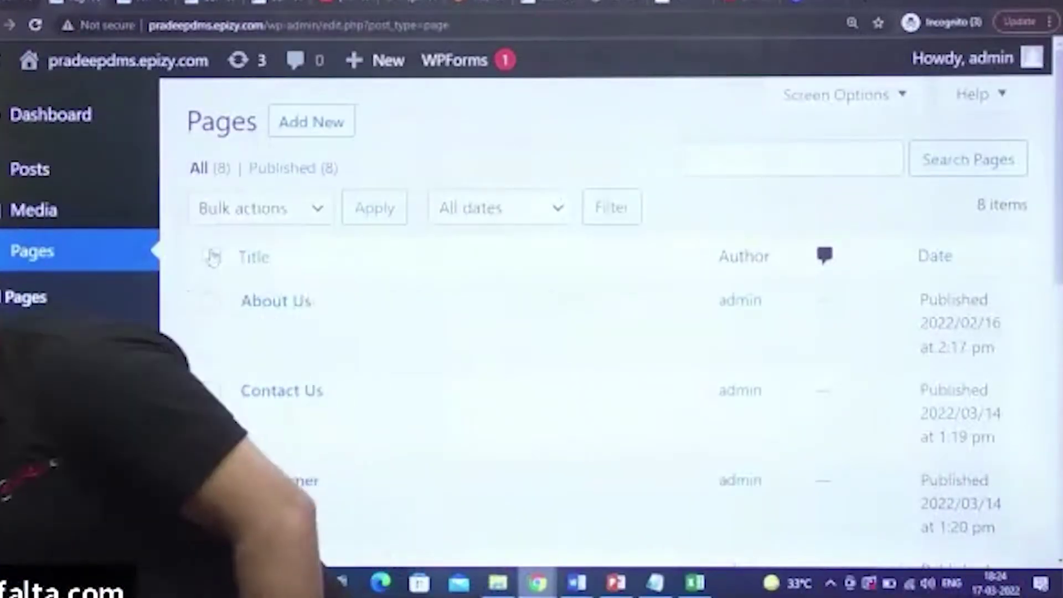
pyautogui.scroll(-5, 213, 256)
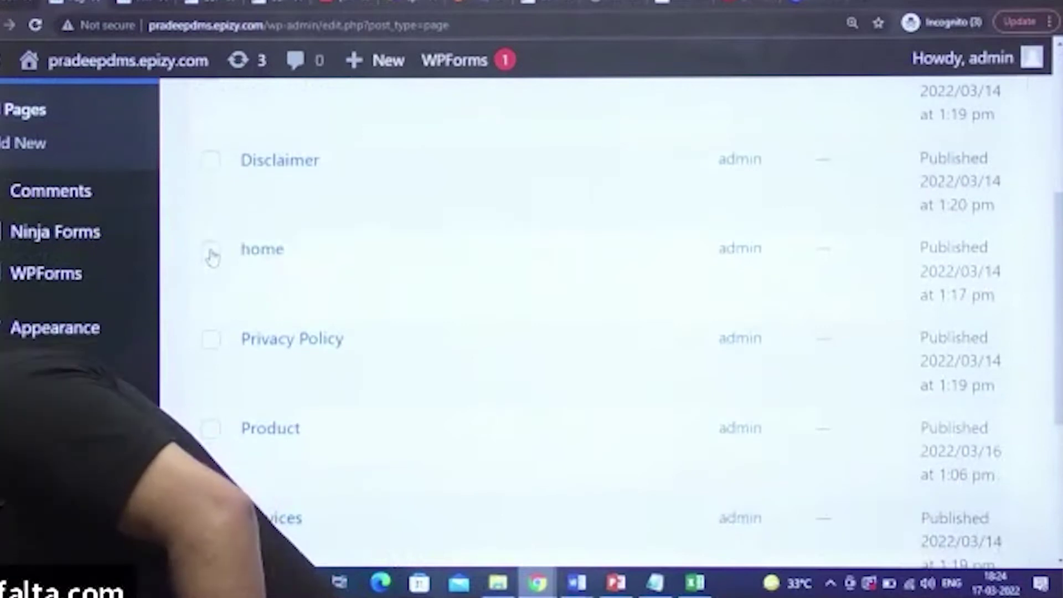
pyautogui.click(255, 371)
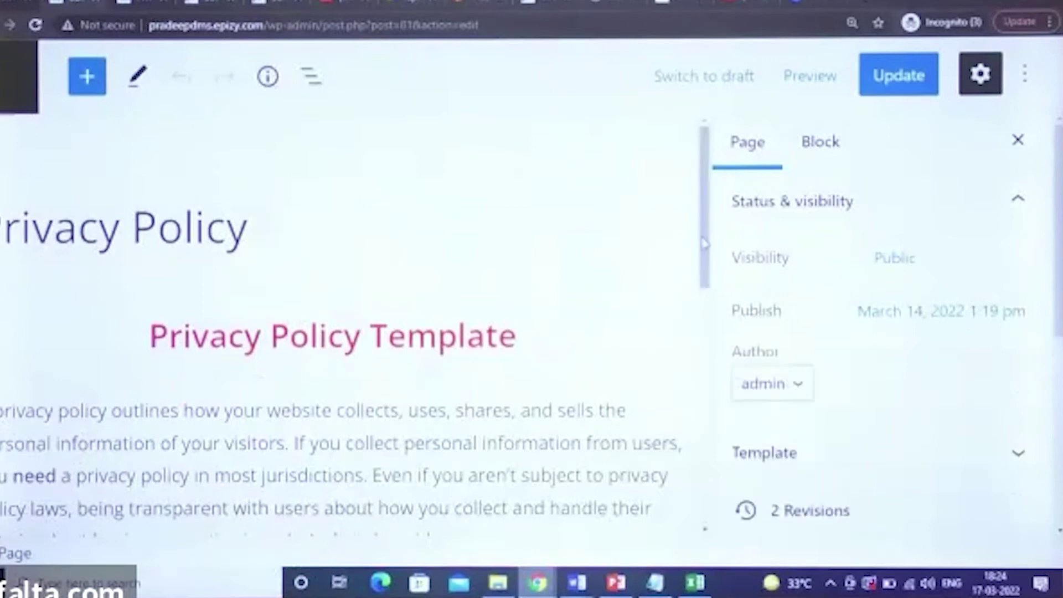
# Step: Open the block inserter below the Privacy Policy page's image and search the blocks for "vide"
pyautogui.moveTo(700, 272); pyautogui.dragTo(701, 507)
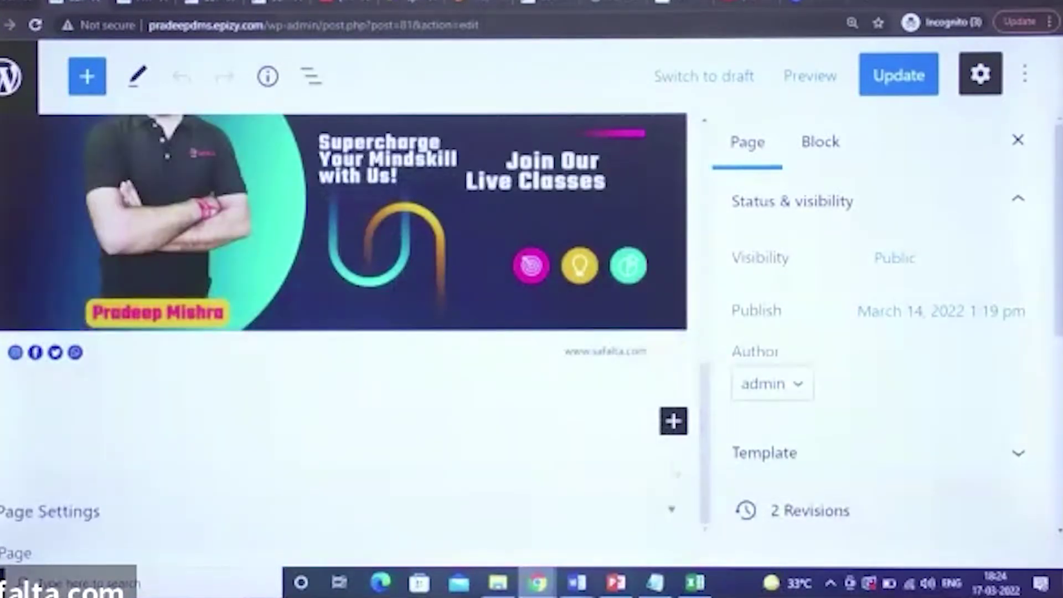
pyautogui.click(672, 424)
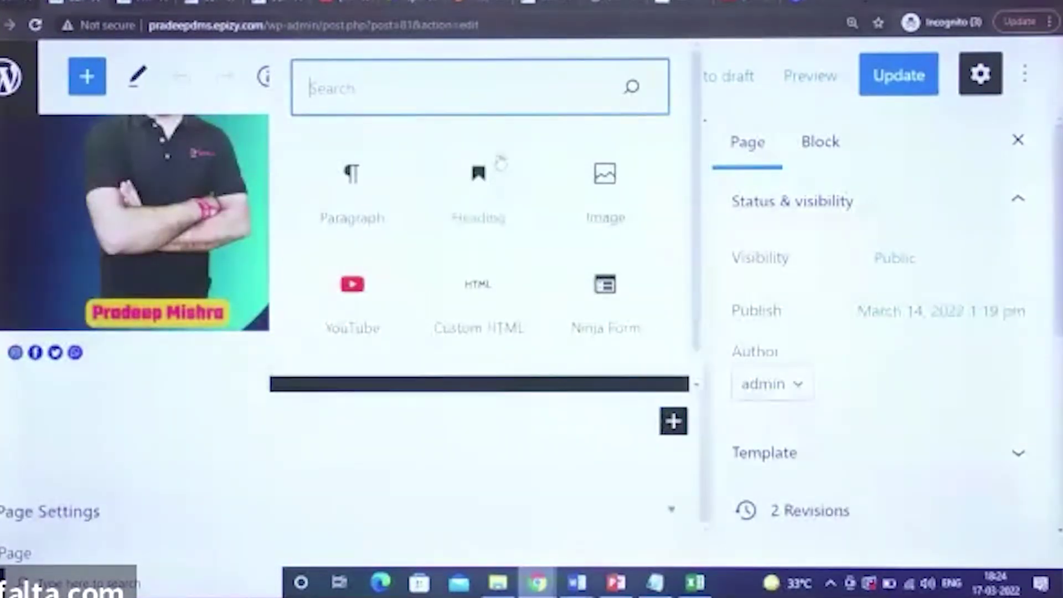
pyautogui.write('vide')
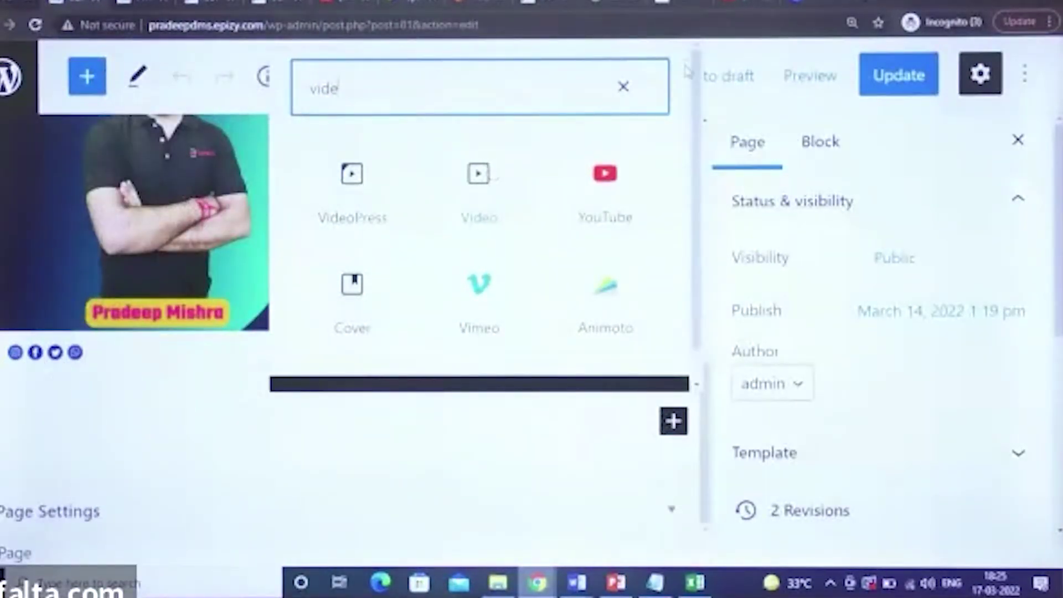
# Step: Switch to YouTube, open the "Introduction to Wordpress Dashboard" video from the Safalta Skills channel's uploads, pause it and copy its URL
pyautogui.hotkey('ctrl', 'Tab')
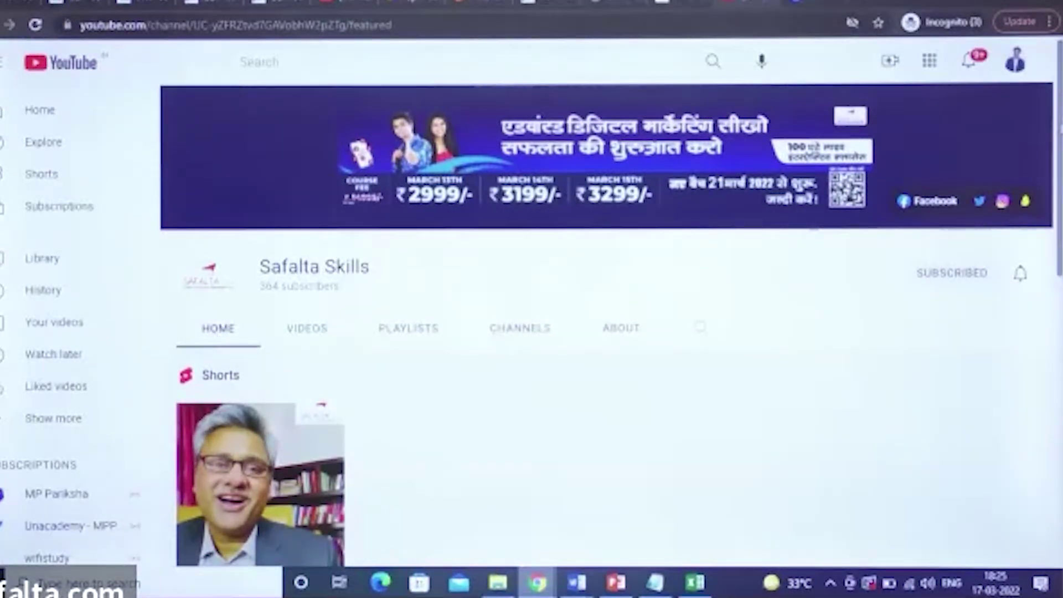
pyautogui.scroll(-2, 410, 182)
pyautogui.click(304, 191)
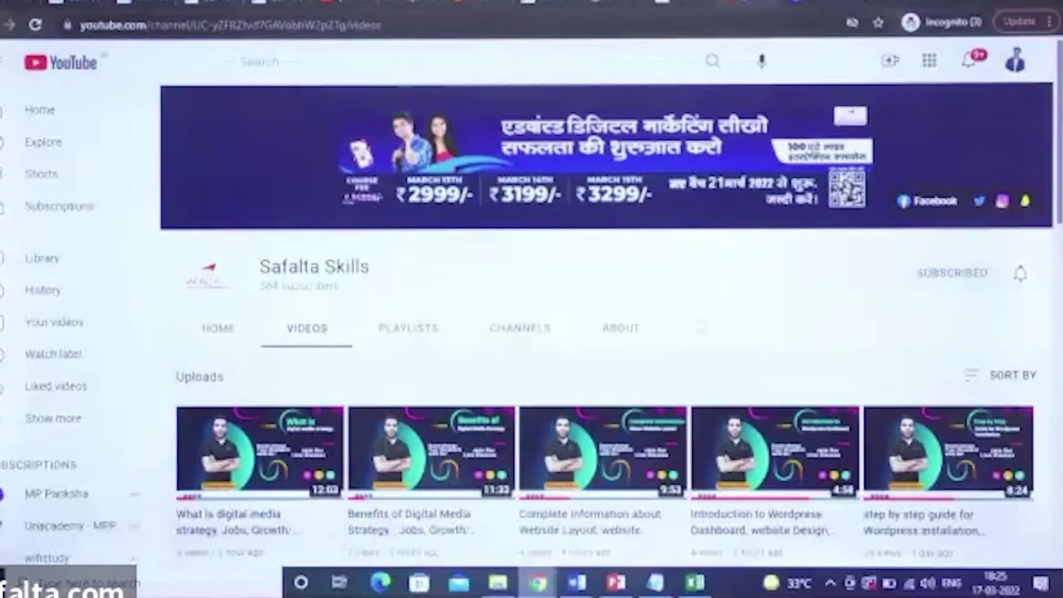
pyautogui.scroll(-4, 609, 332)
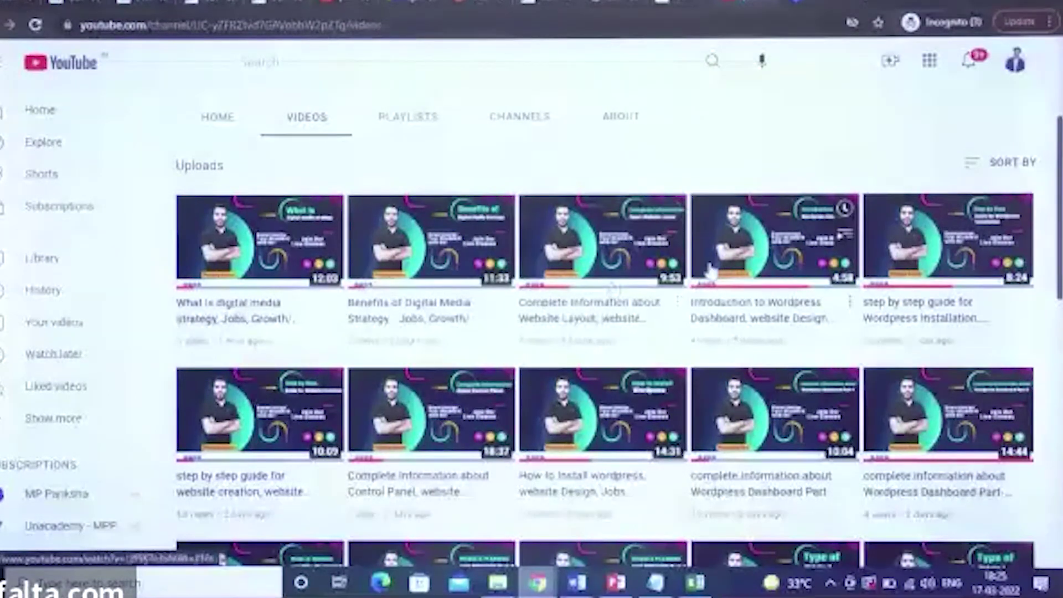
pyautogui.moveTo(774, 254)
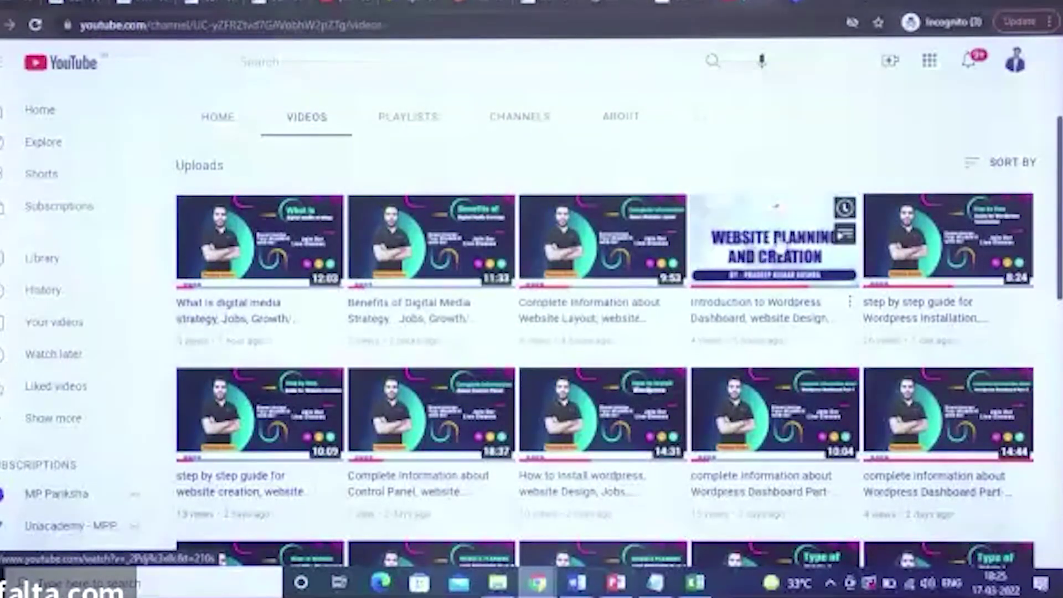
pyautogui.click(779, 245)
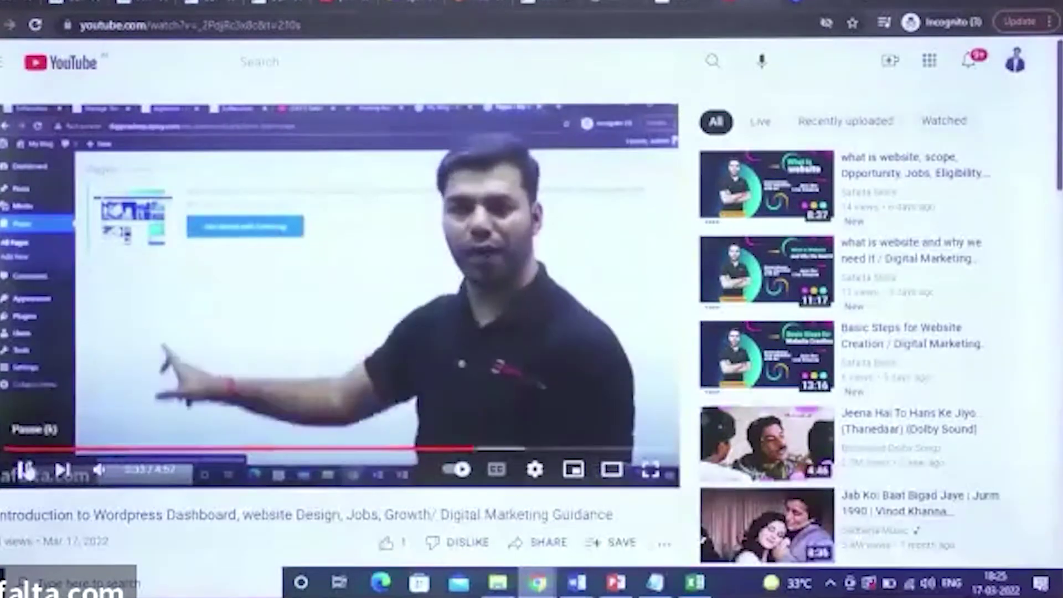
pyautogui.click(24, 469)
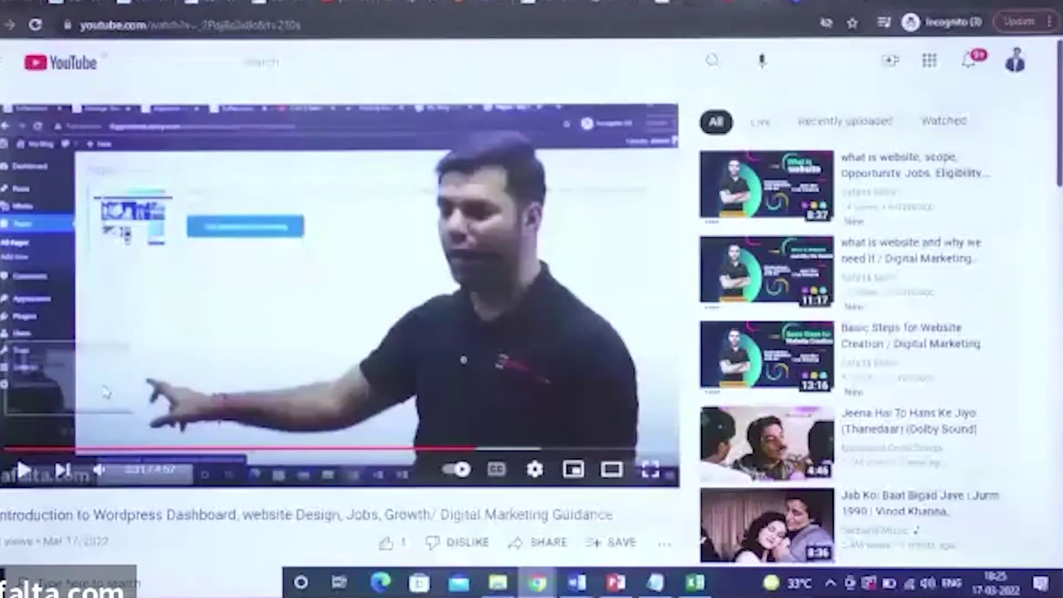
pyautogui.click(324, 26)
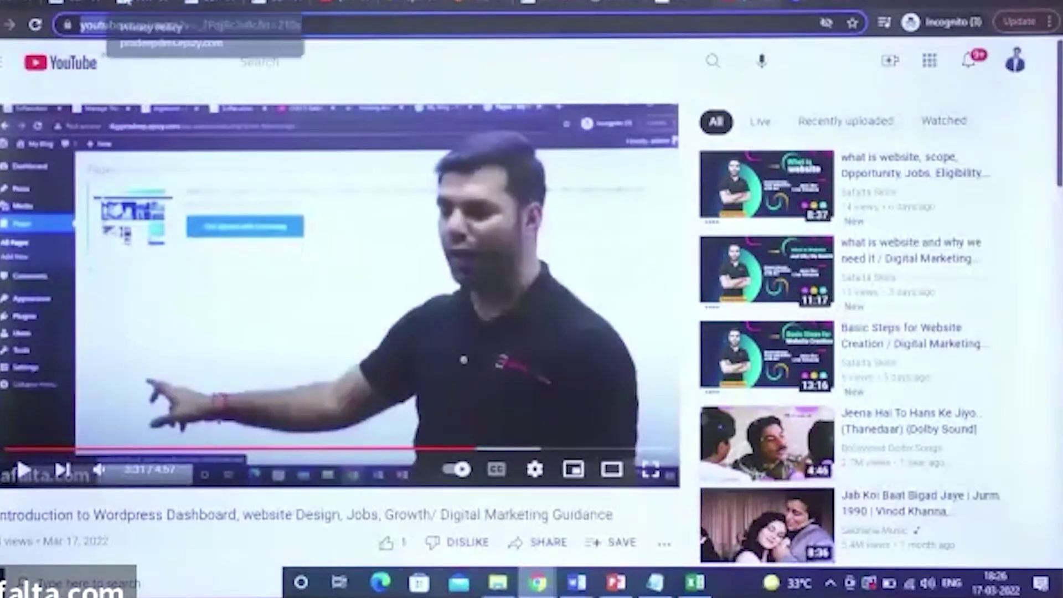
# Step: Back in the page editor, insert a YouTube block, embed the copied video URL and update the page
pyautogui.click(125, 3)
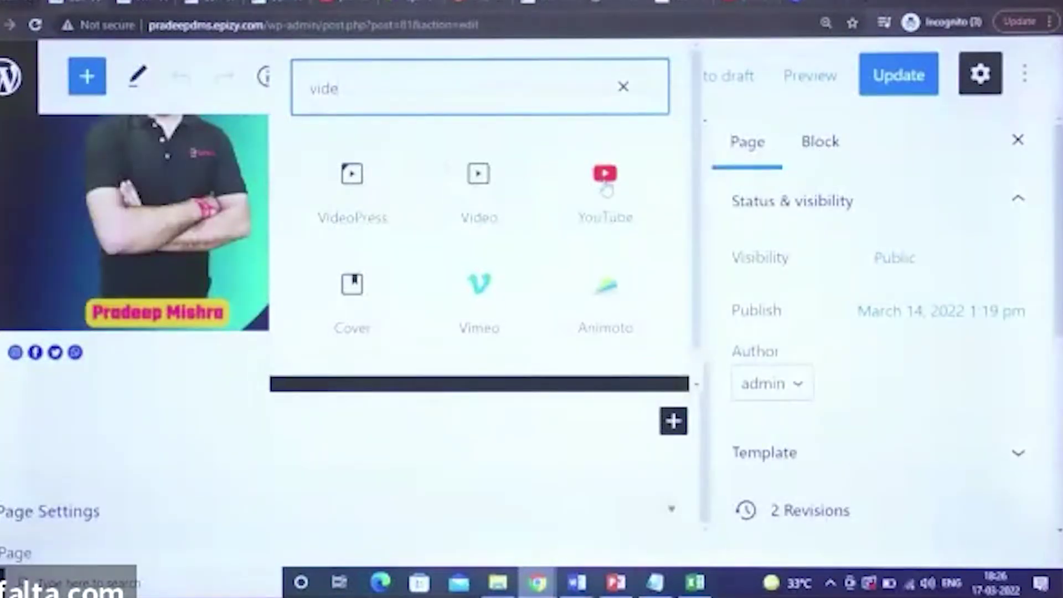
pyautogui.click(606, 190)
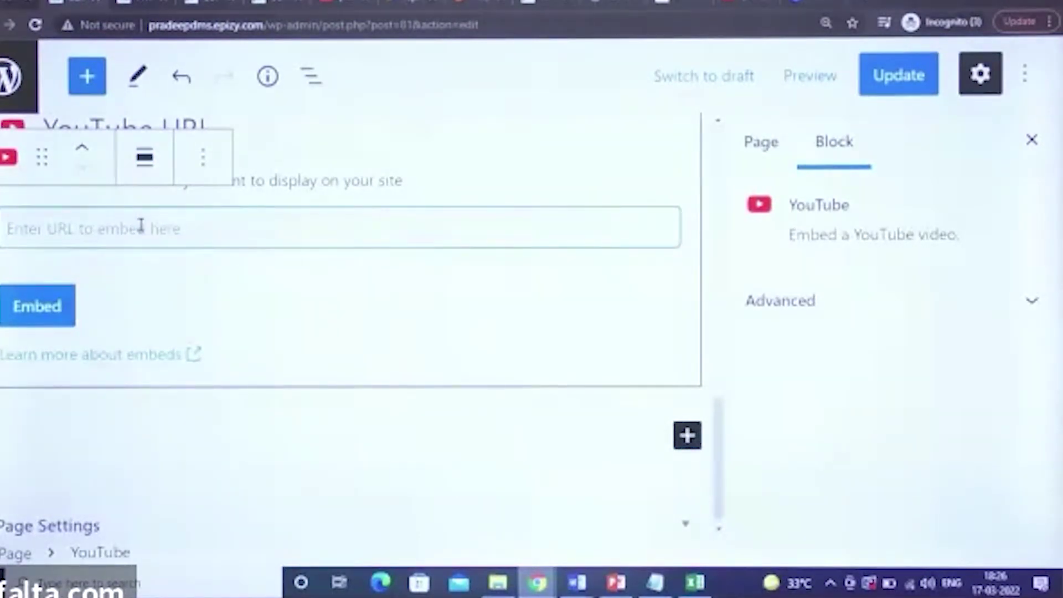
pyautogui.click(53, 309)
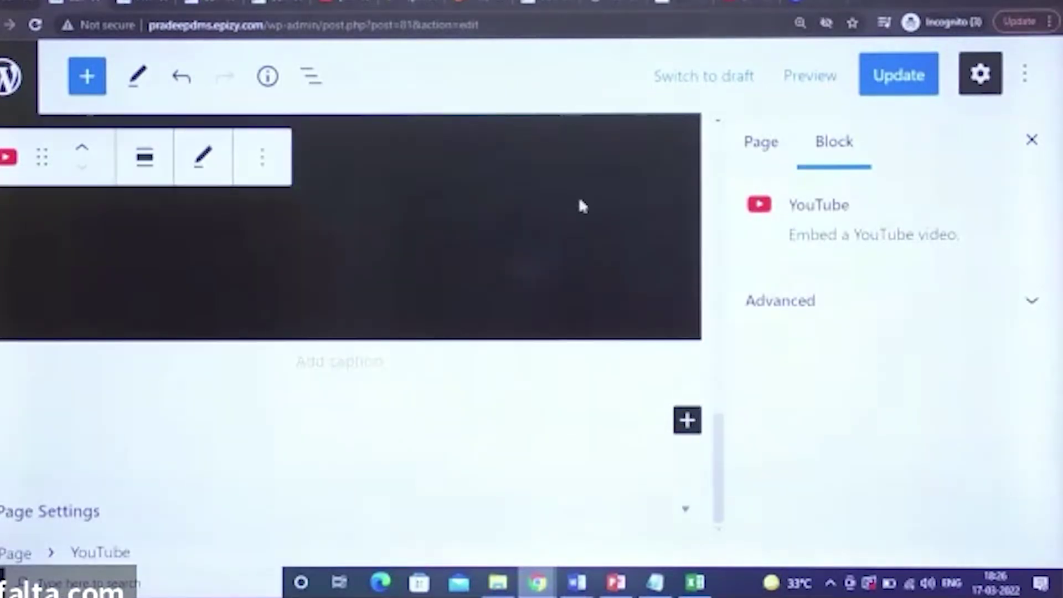
pyautogui.click(898, 78)
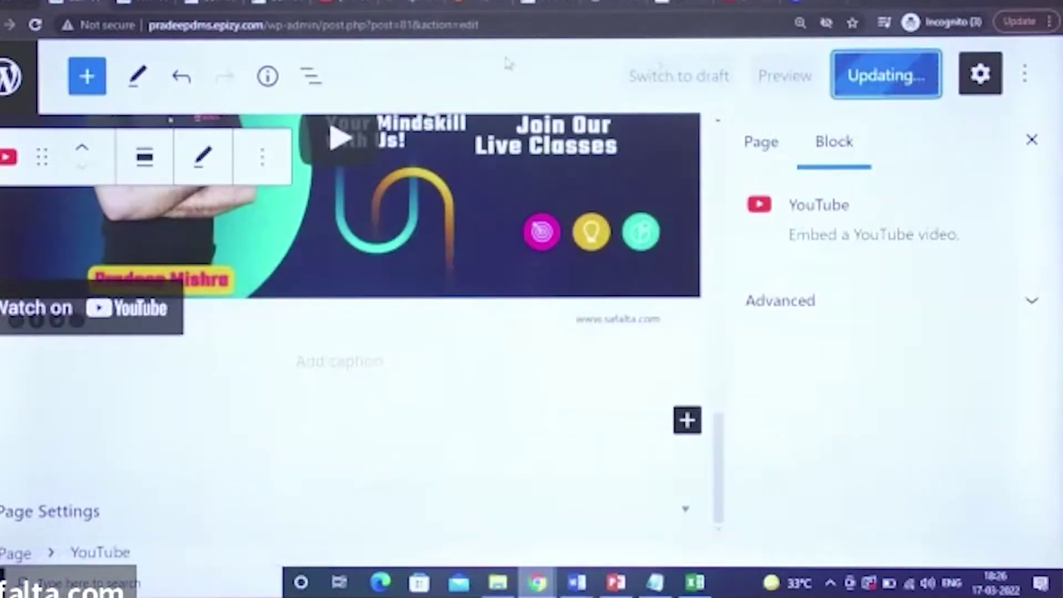
# Step: Reload the live Privacy Policy page, briefly play the embedded video, pause it and dismiss the suggested videos
pyautogui.click(190, 489)
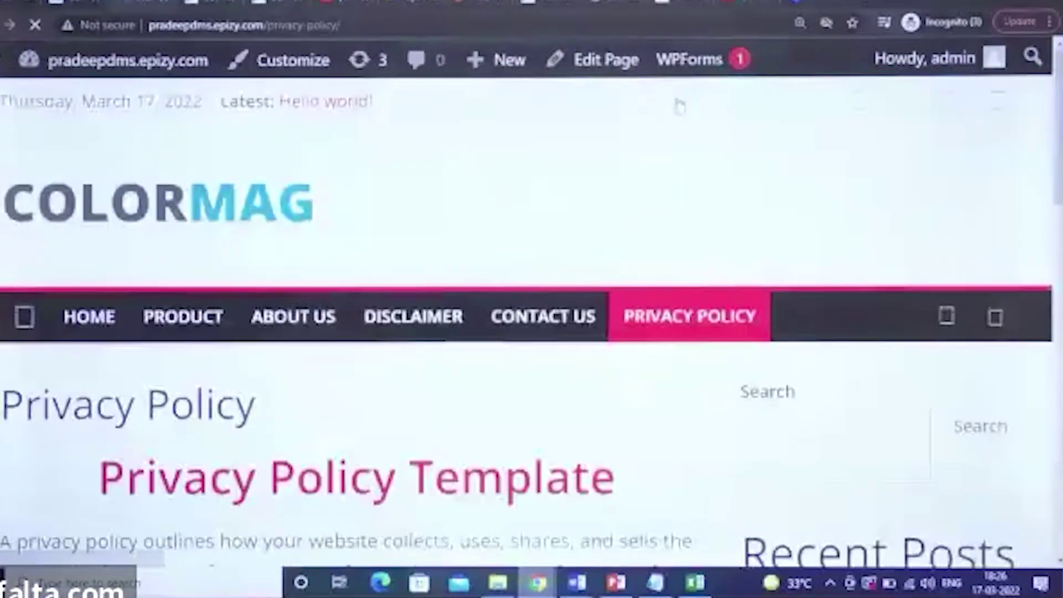
pyautogui.scroll(-15, 531, 321)
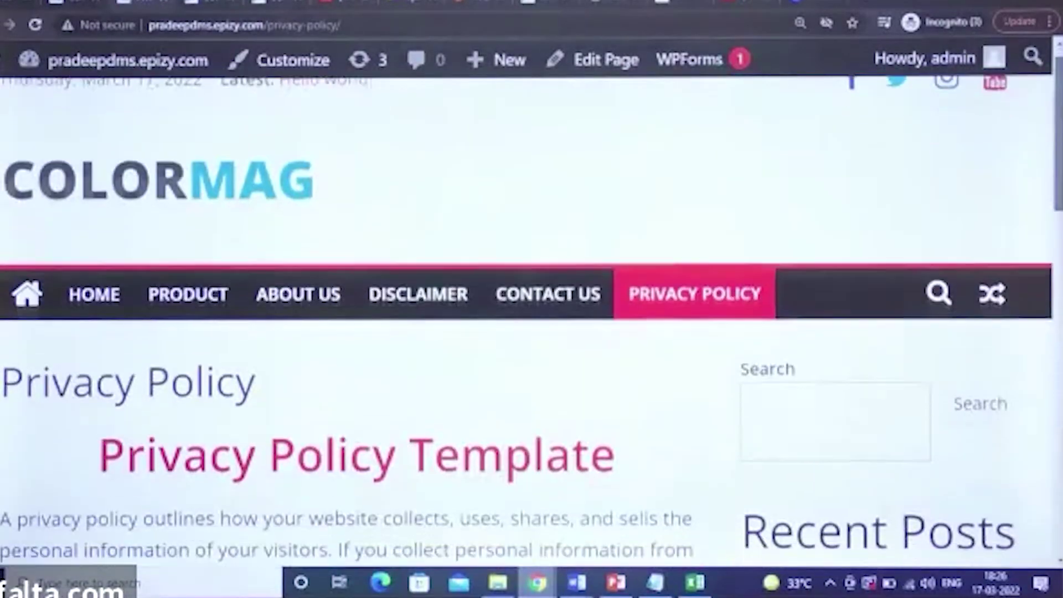
pyautogui.scroll(-3, 369, 357)
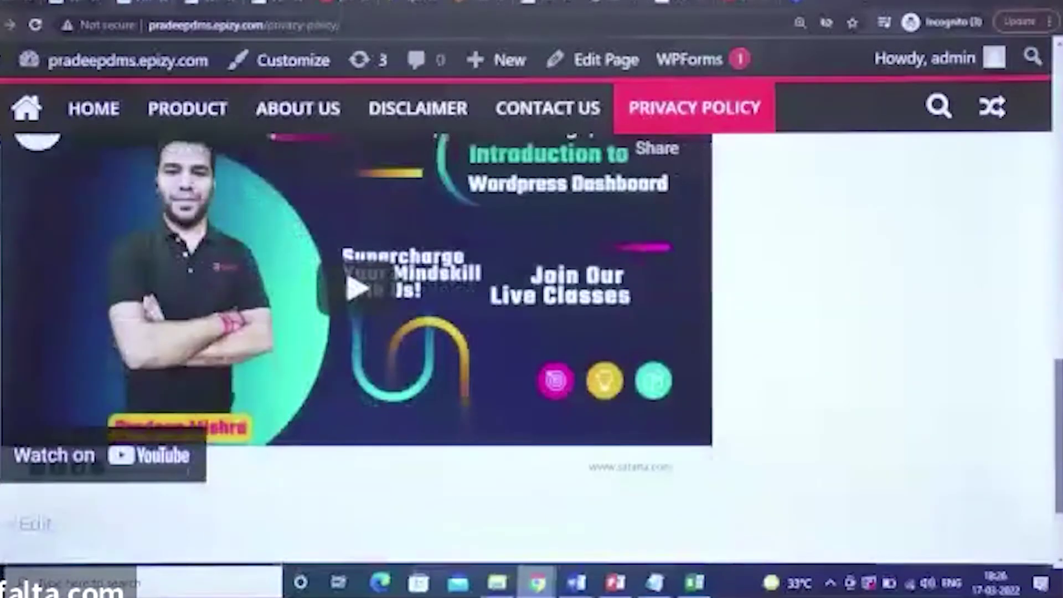
pyautogui.scroll(1, 370, 357)
pyautogui.click(362, 347)
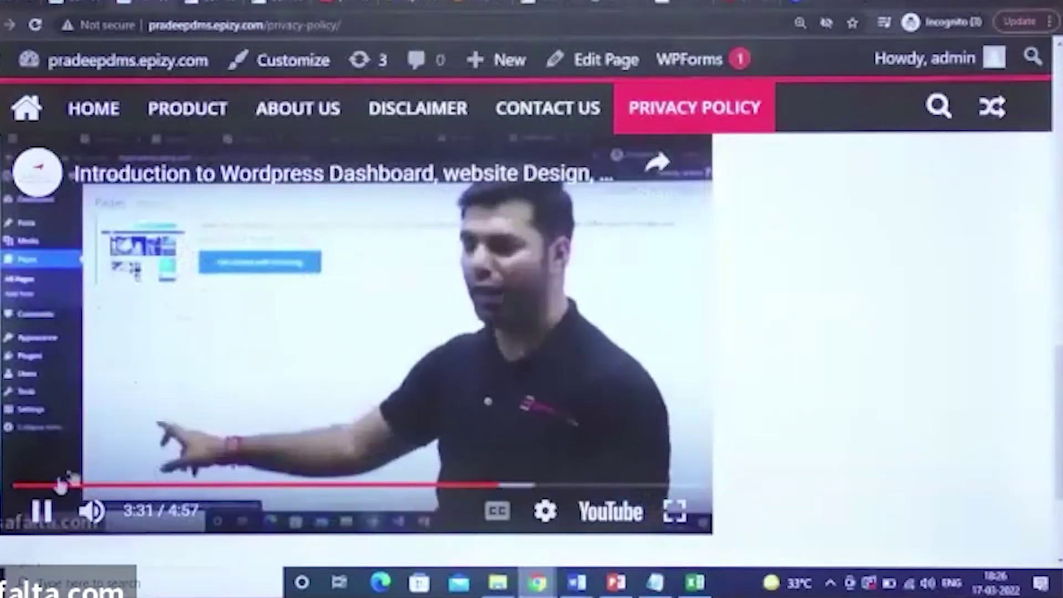
pyautogui.click(42, 510)
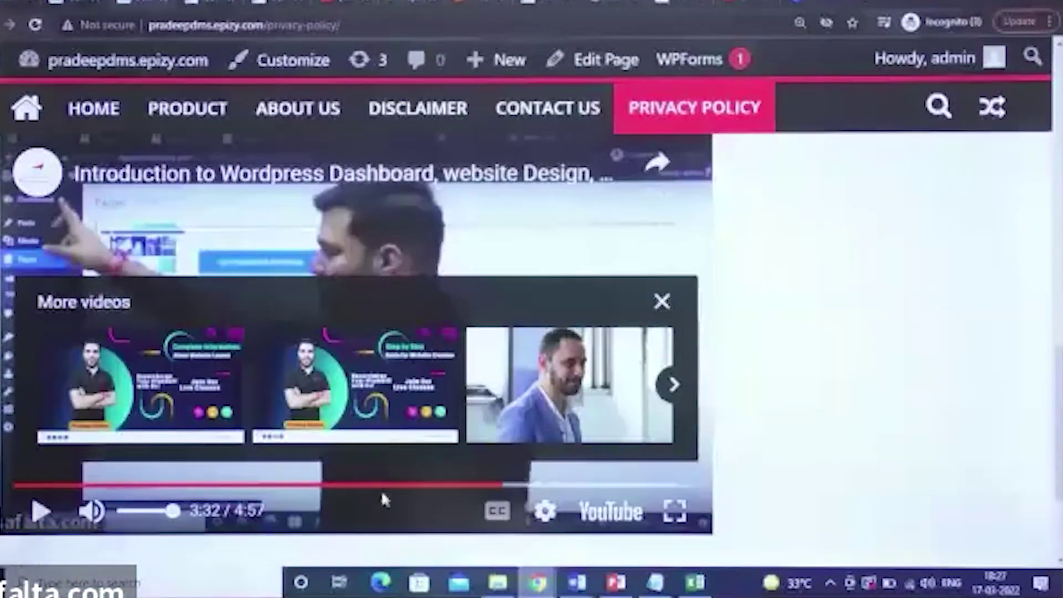
pyautogui.click(662, 302)
# Step: Review the image and embedded video on the live page, playing the video once more and pausing it
pyautogui.moveTo(1053, 379); pyautogui.dragTo(1053, 349)
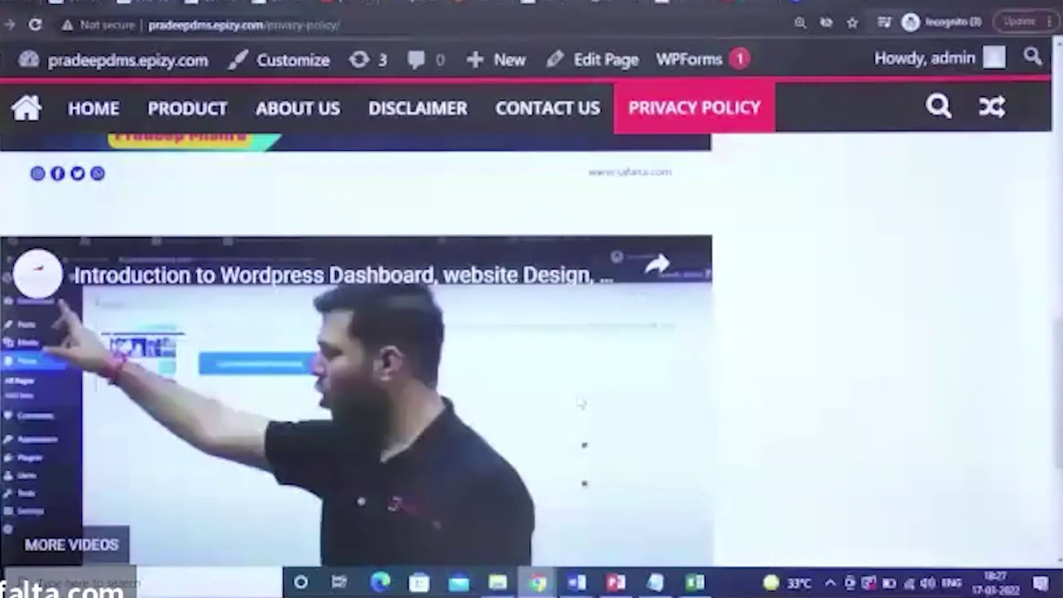
pyautogui.moveTo(1056, 356); pyautogui.dragTo(1058, 300)
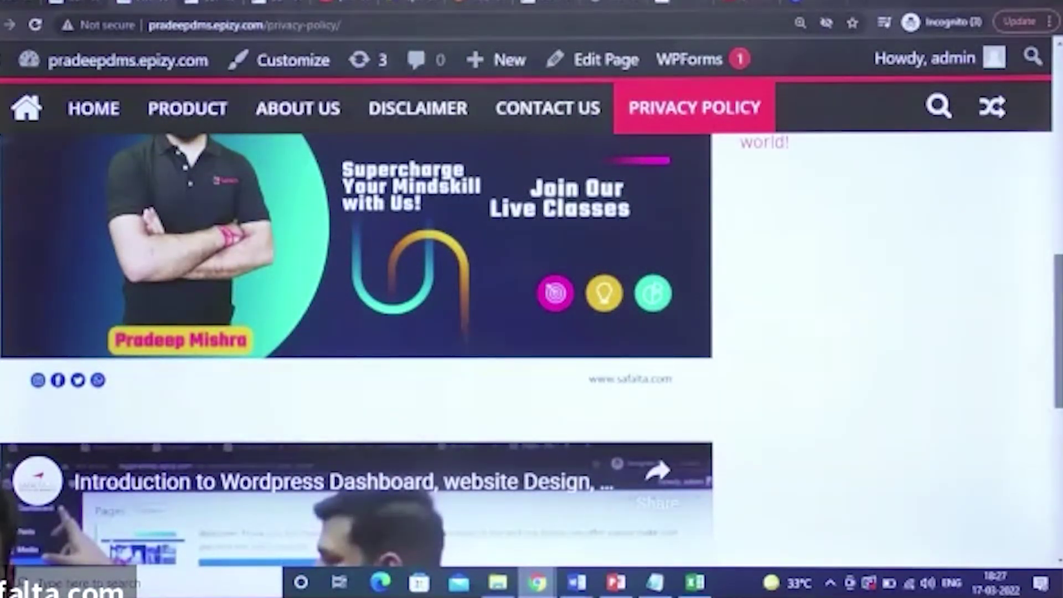
pyautogui.scroll(-5, 699, 270)
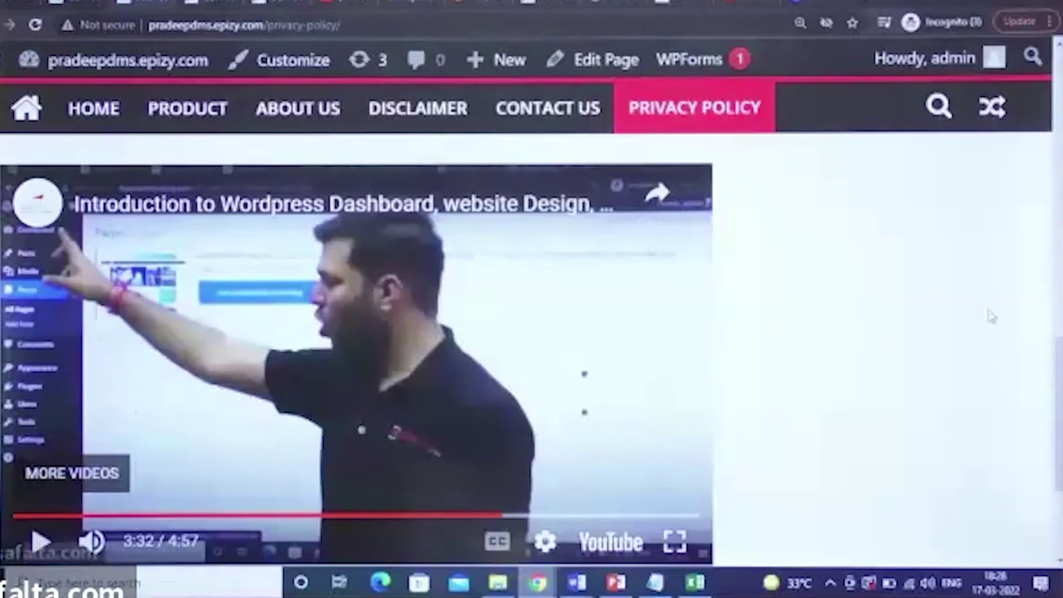
pyautogui.scroll(2, 991, 317)
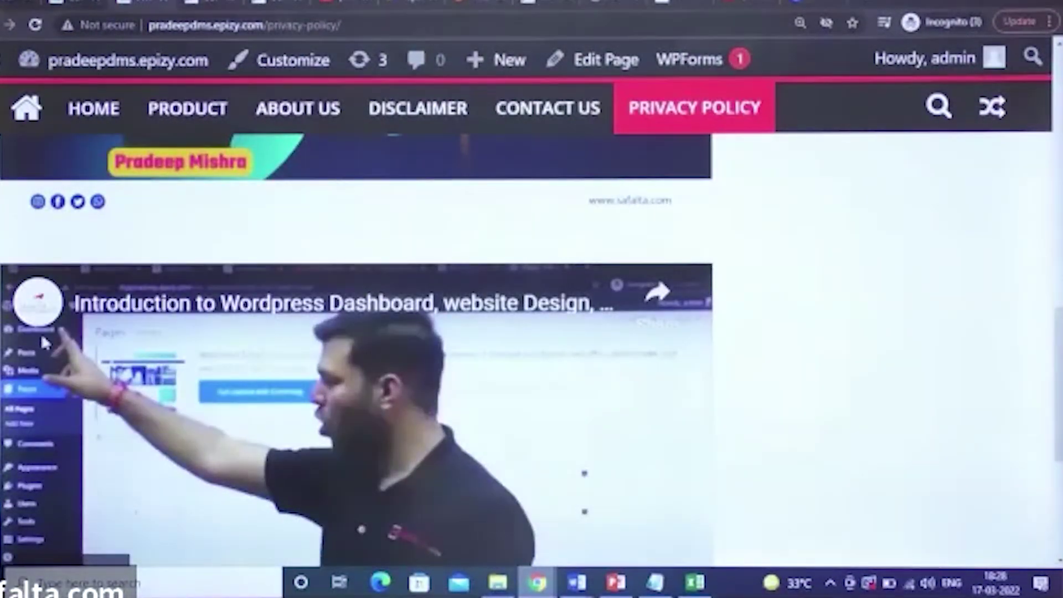
pyautogui.scroll(-5, 506, 367)
pyautogui.scroll(3, 506, 368)
pyautogui.click(506, 367)
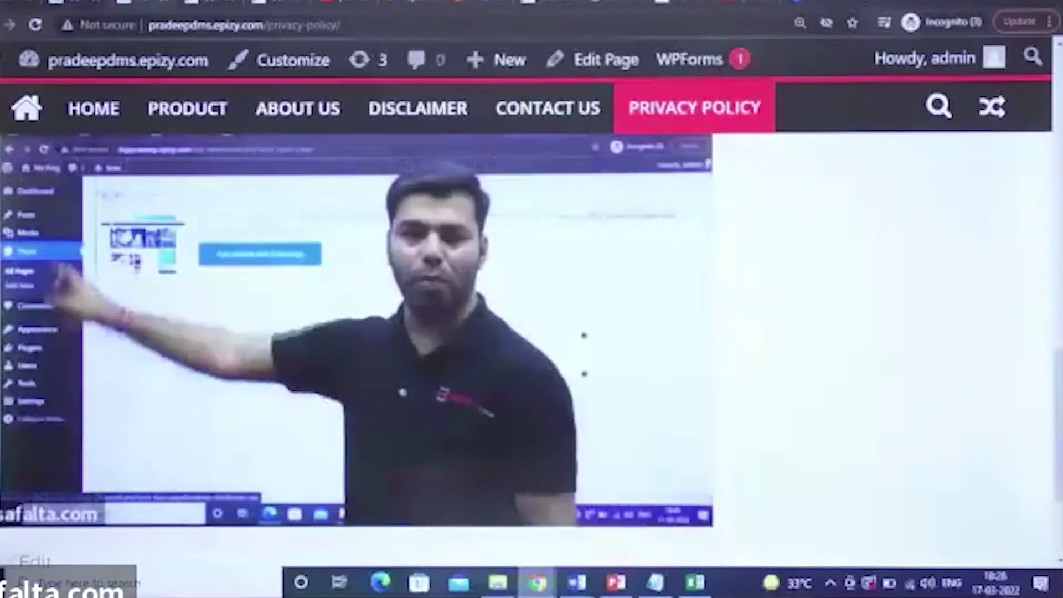
pyautogui.scroll(2, 331, 133)
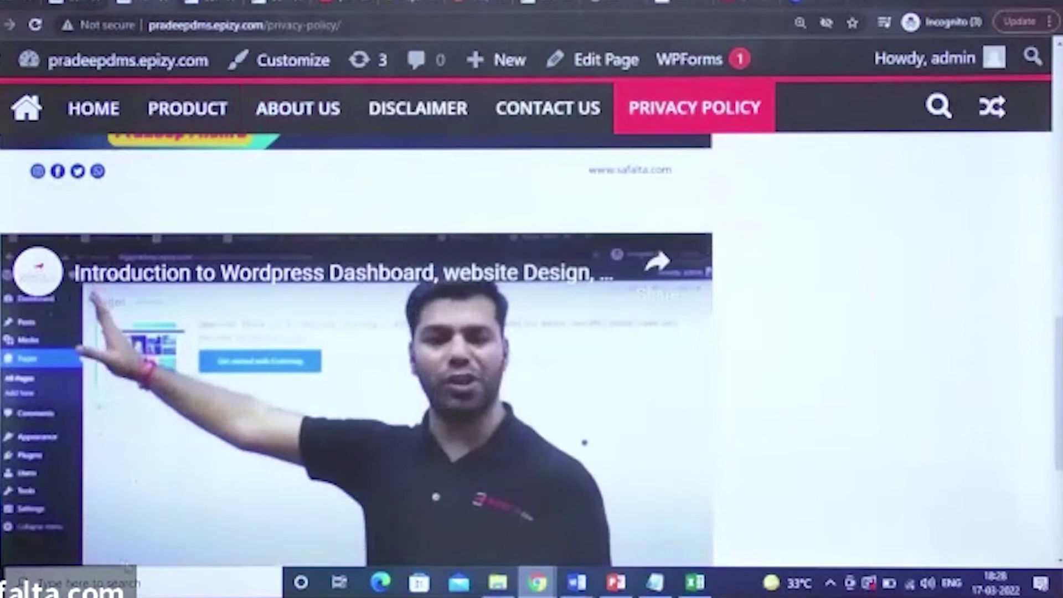
pyautogui.scroll(-1, 260, 480)
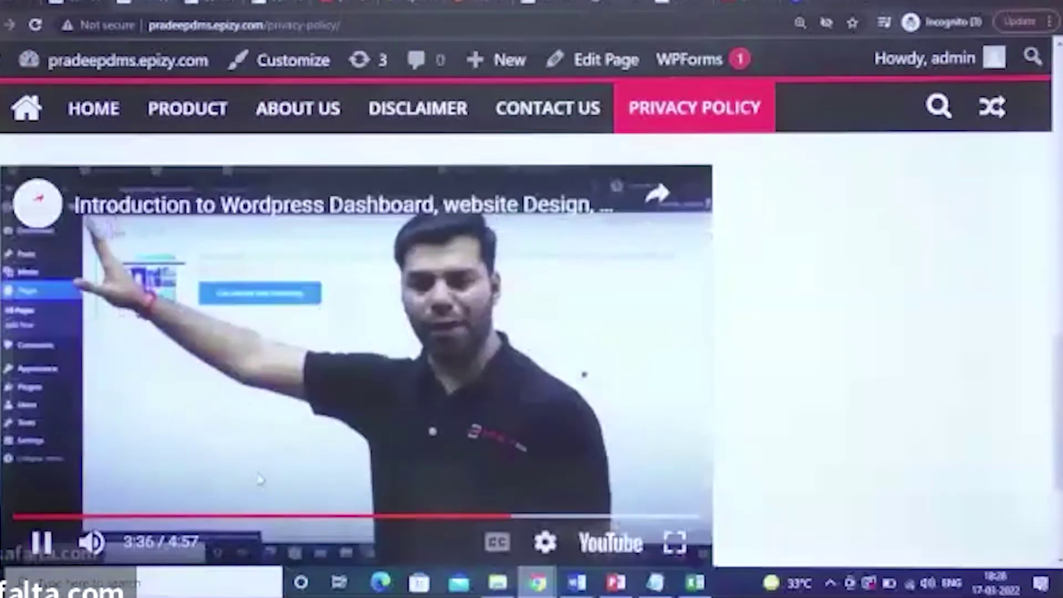
pyautogui.click(42, 541)
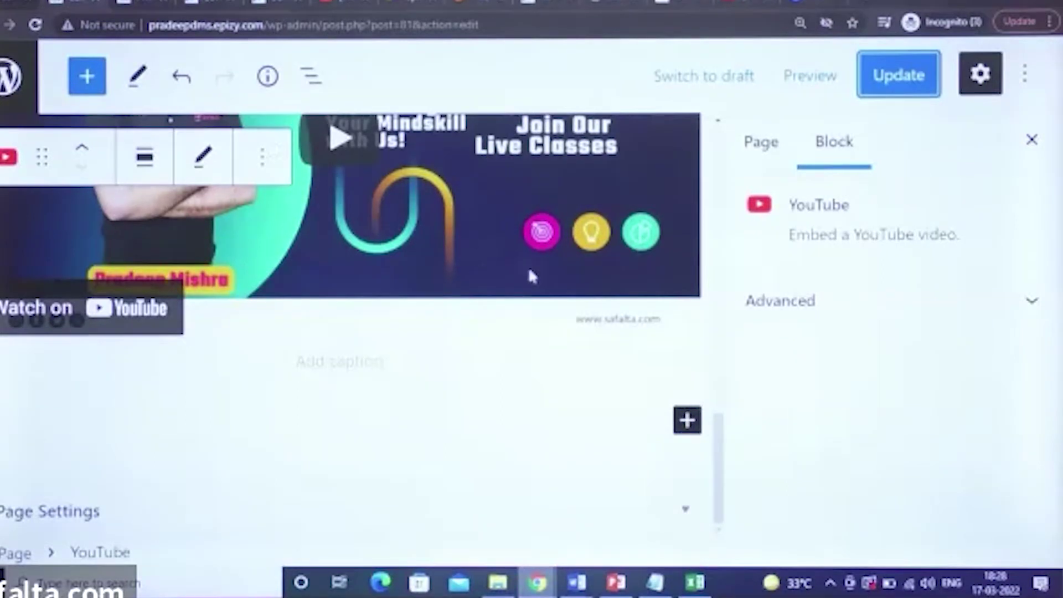
# Step: Return to the page editor and review the options available for the embedded YouTube block
pyautogui.hotkey('ctrl', 'shift', 'd')
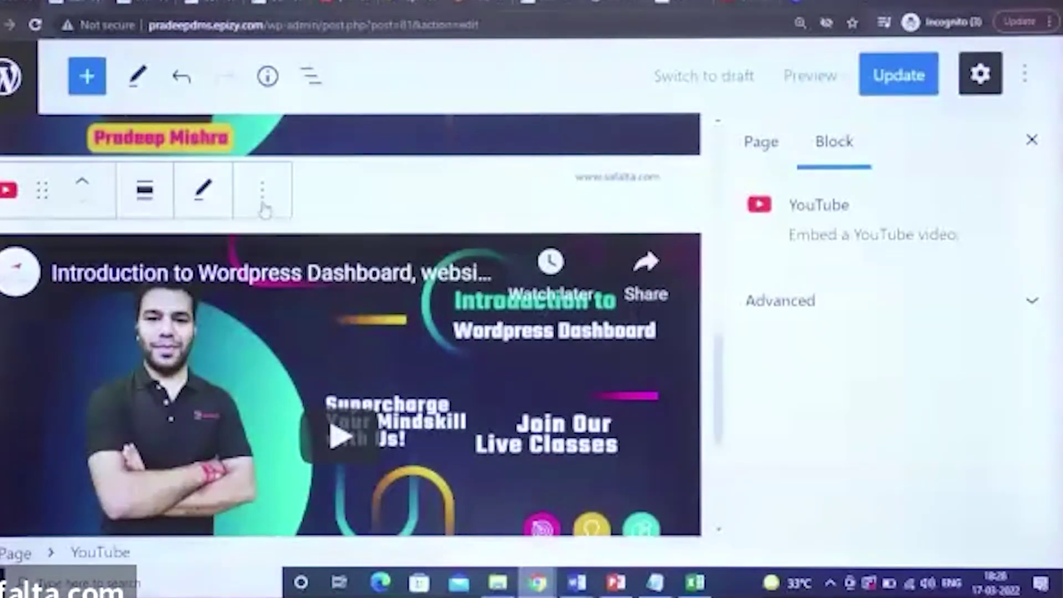
pyautogui.click(264, 191)
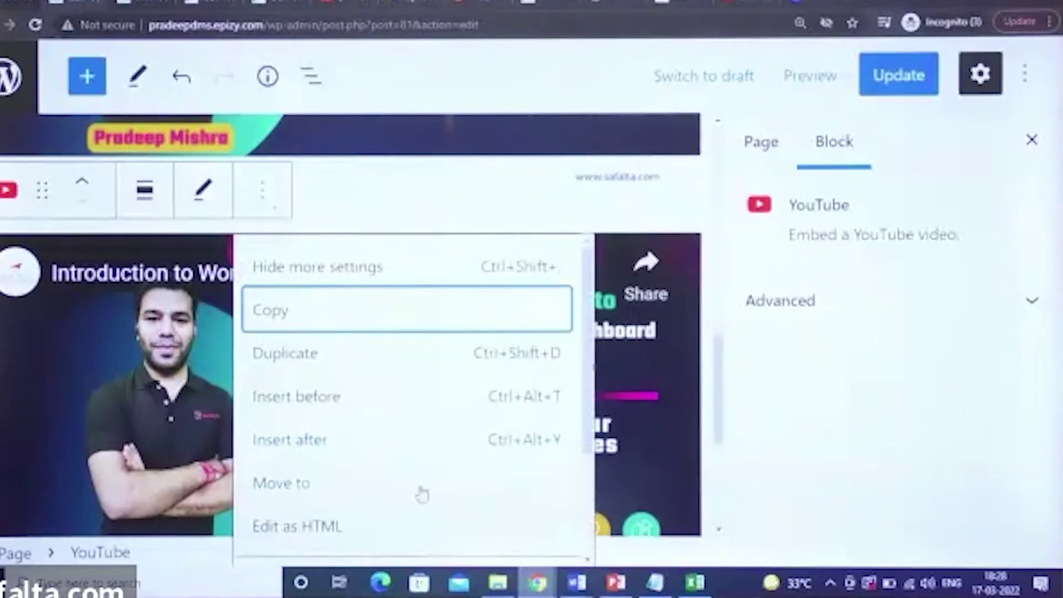
pyautogui.moveTo(586, 420); pyautogui.dragTo(602, 502)
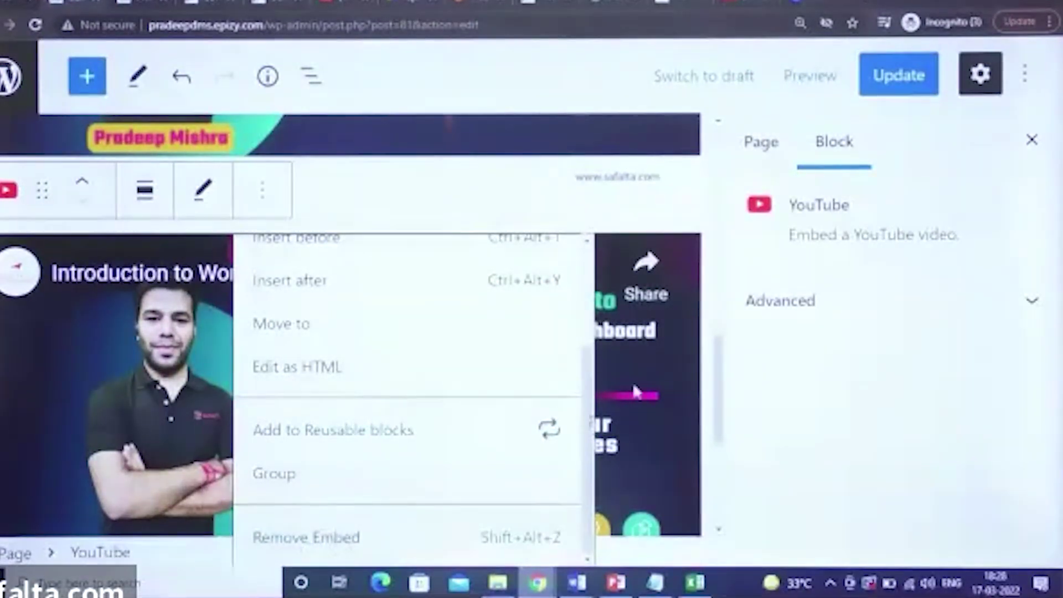
pyautogui.moveTo(728, 374); pyautogui.dragTo(728, 462)
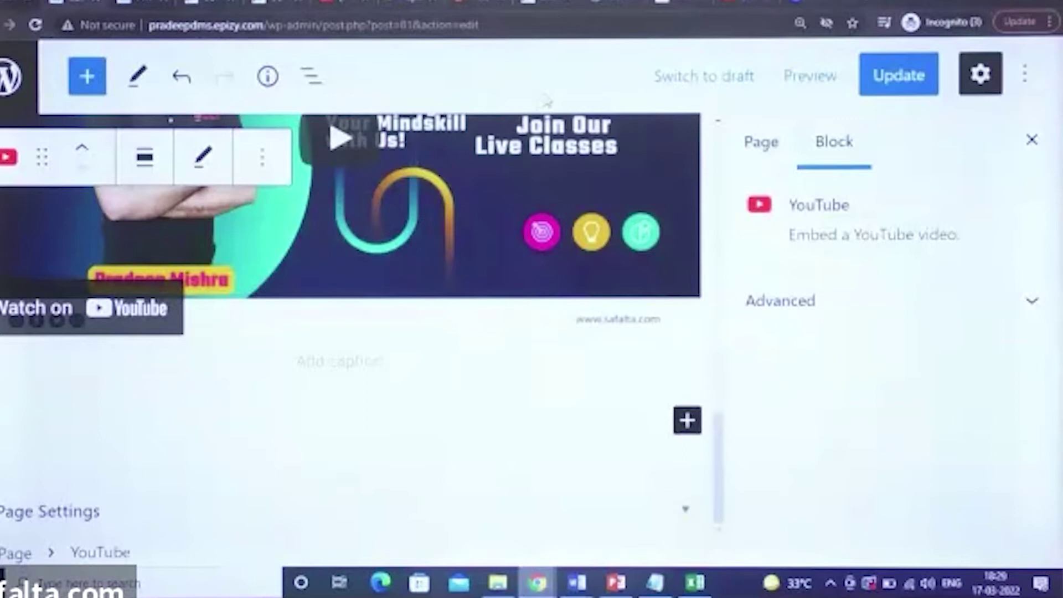
# Step: Switch to the YouTube video about the WordPress dashboard, copy its iframe embed code from the share options and close the dialog
pyautogui.click(739, 3)
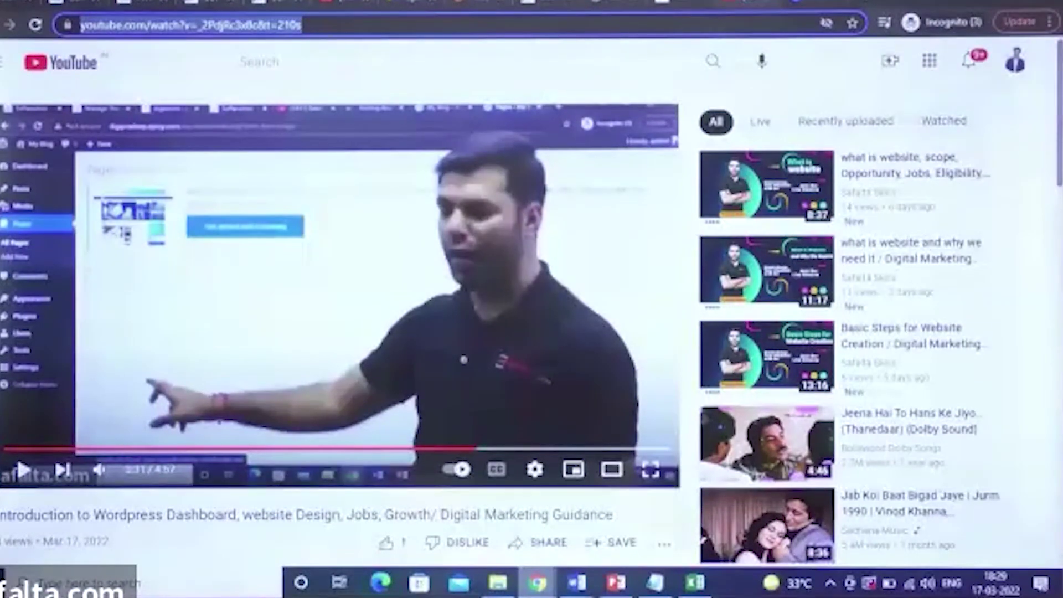
pyautogui.scroll(-3, 667, 283)
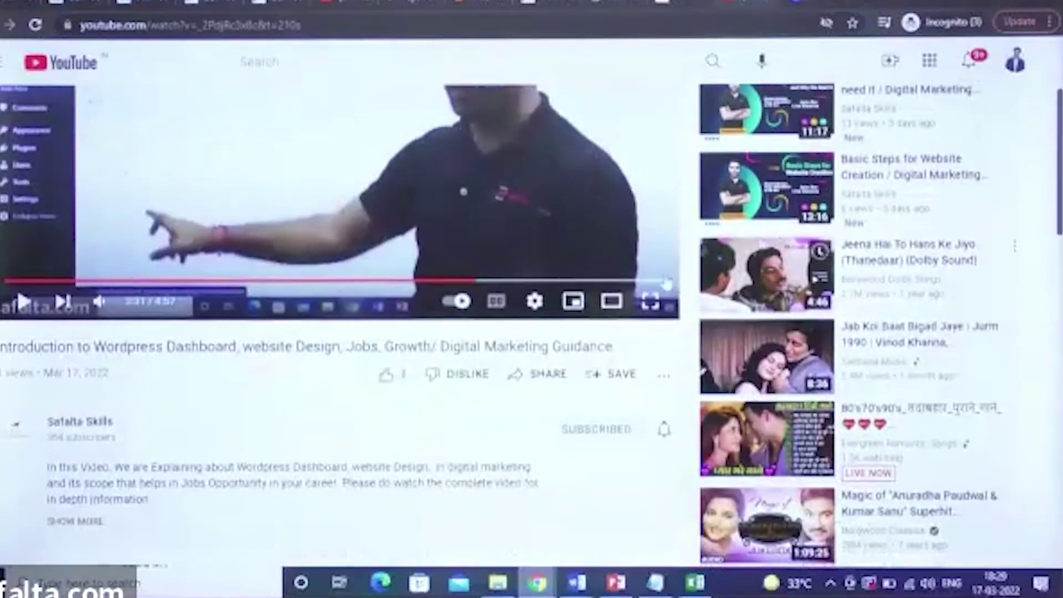
pyautogui.click(547, 376)
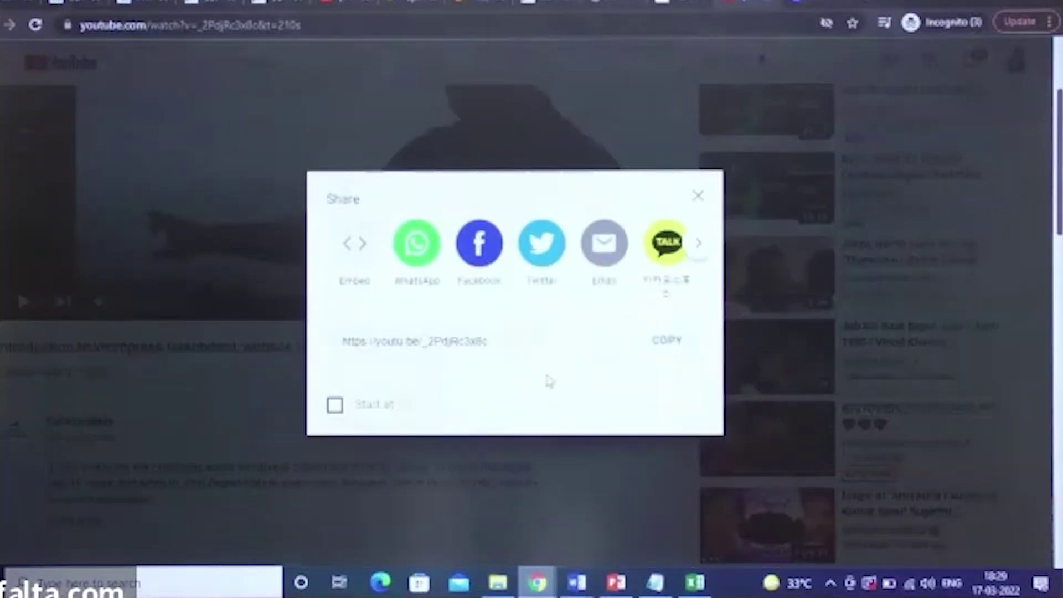
pyautogui.click(368, 260)
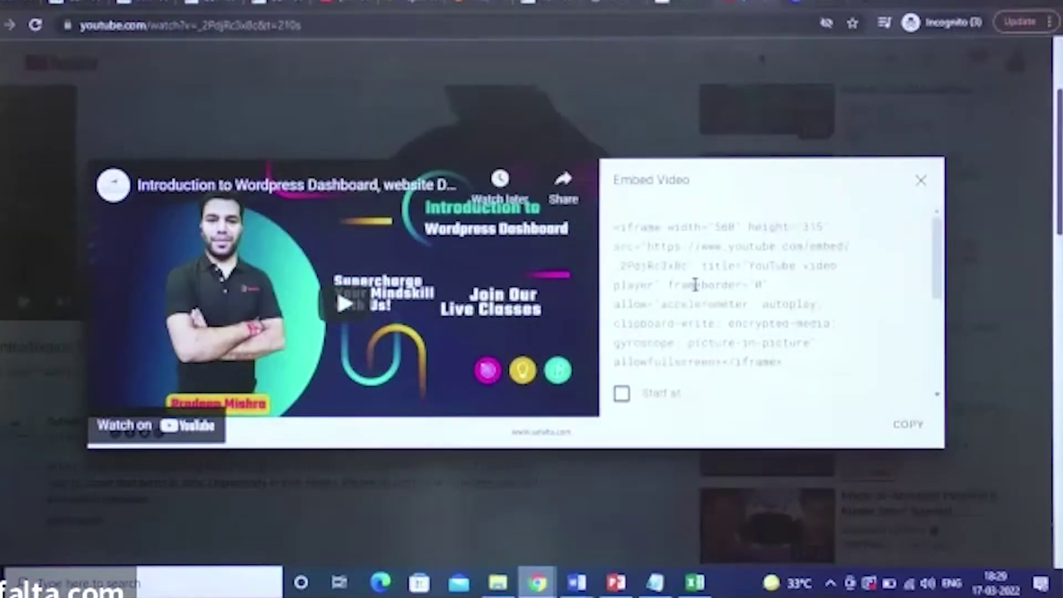
pyautogui.click(695, 284)
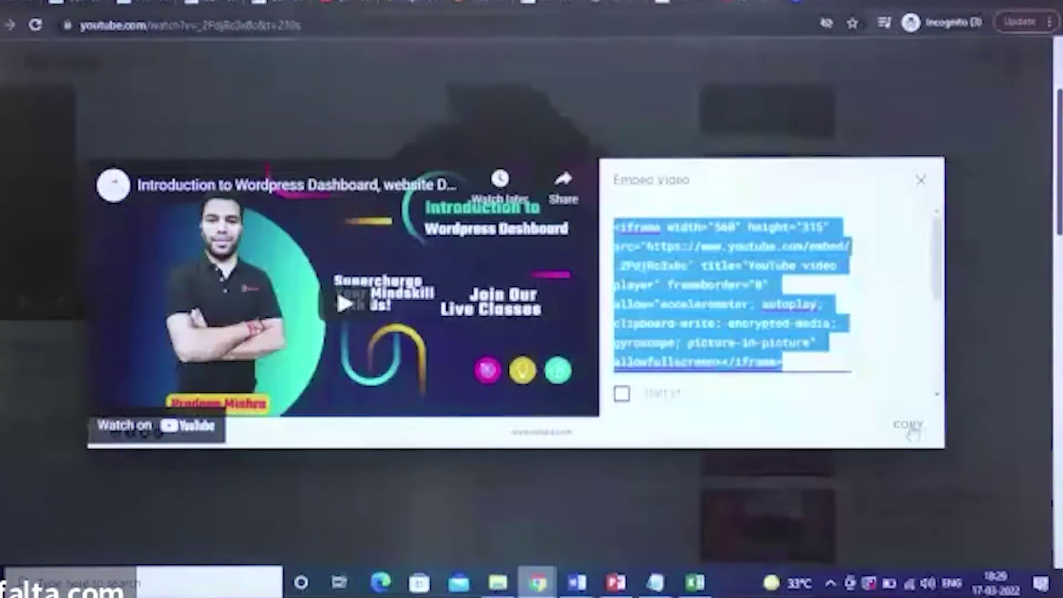
pyautogui.click(910, 430)
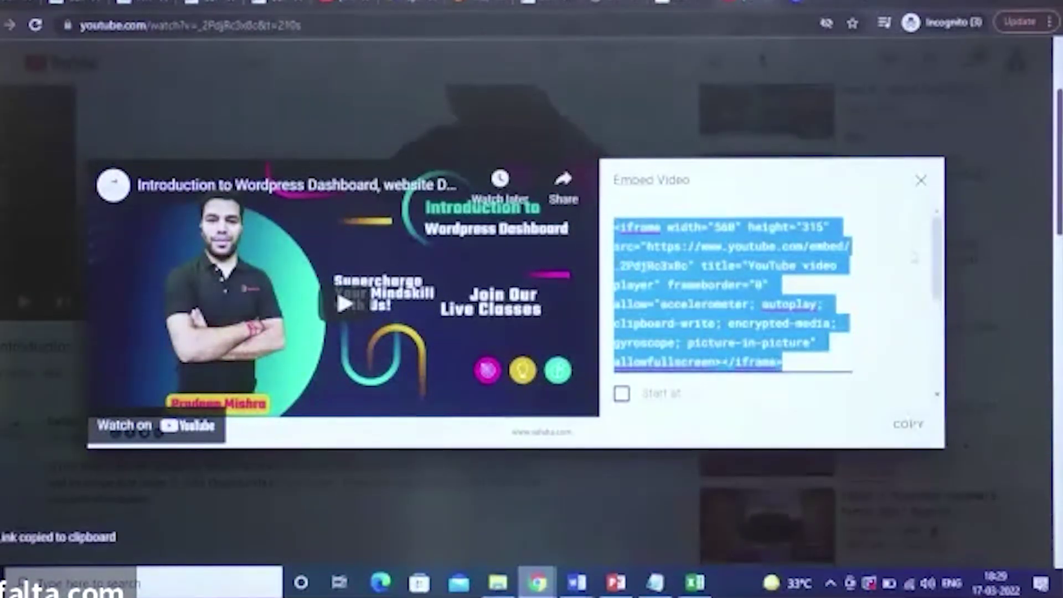
pyautogui.click(921, 180)
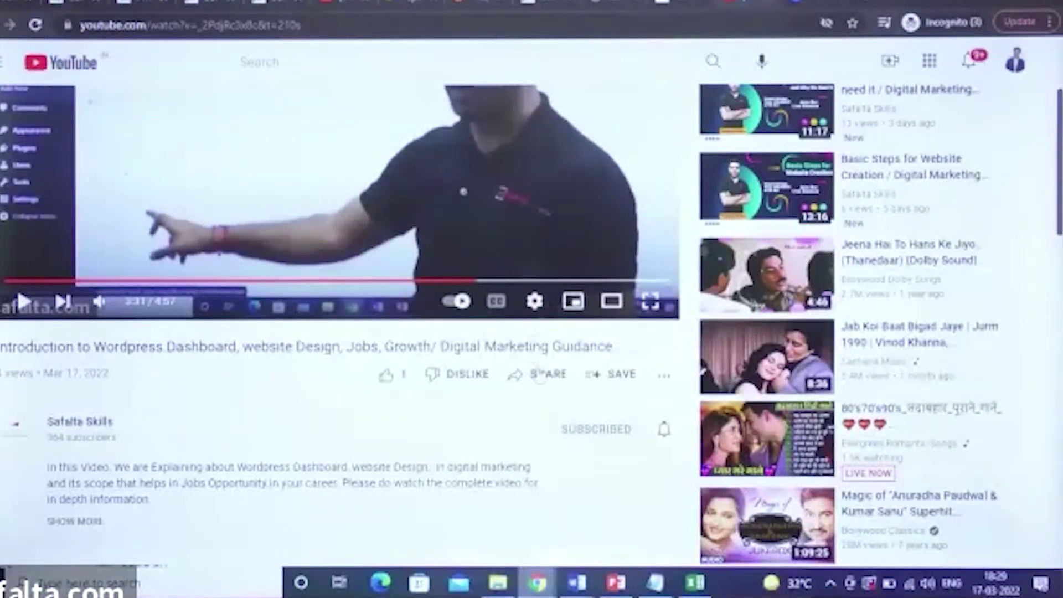
# Step: Reopen the video's embed dialog, copy the iframe code again, review the embed options and close the dialog
pyautogui.click(540, 381)
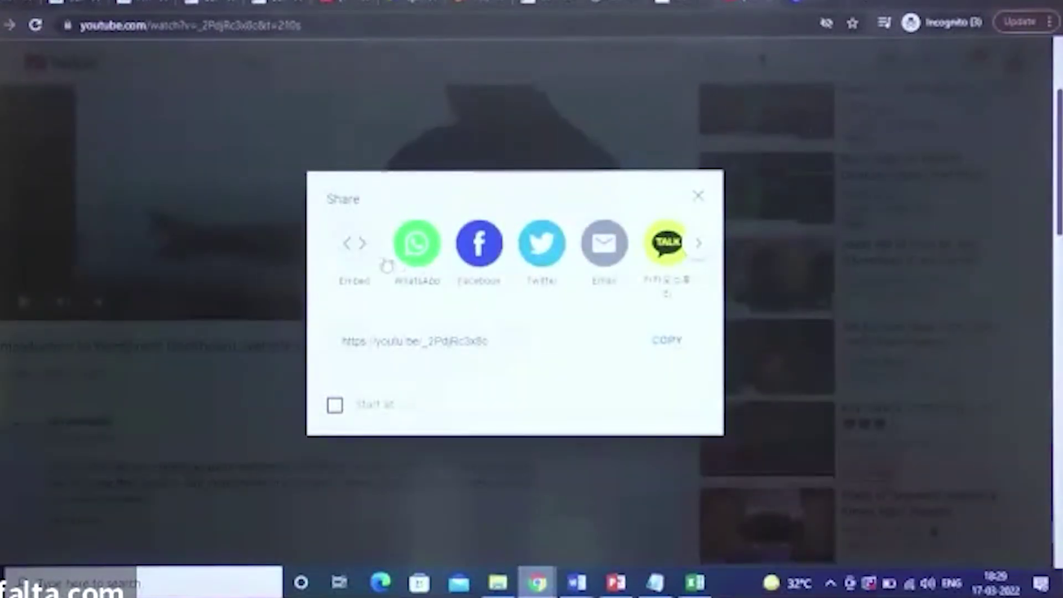
pyautogui.click(354, 252)
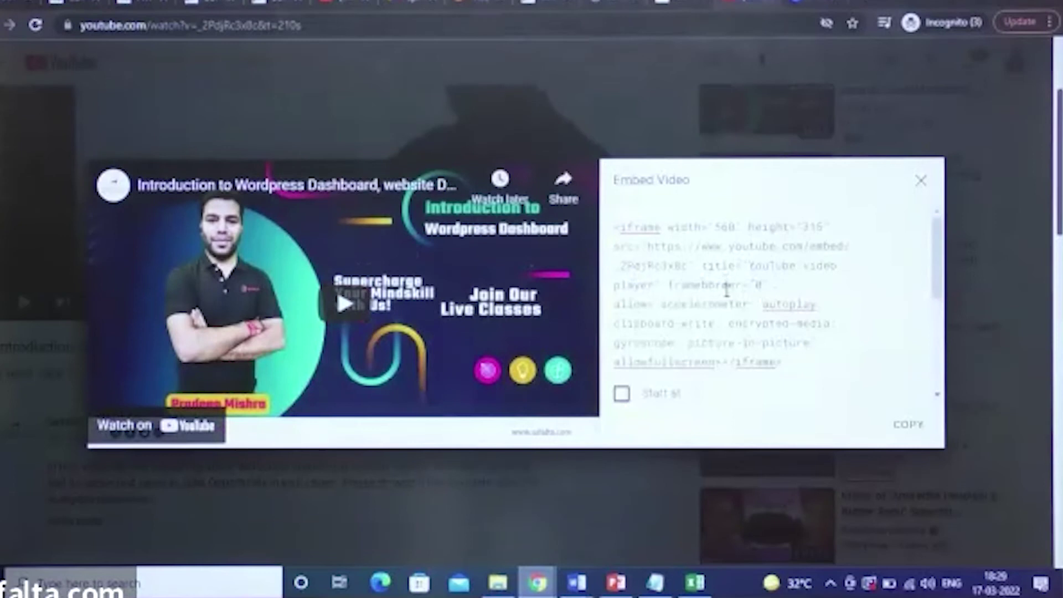
pyautogui.click(794, 315)
pyautogui.click(902, 429)
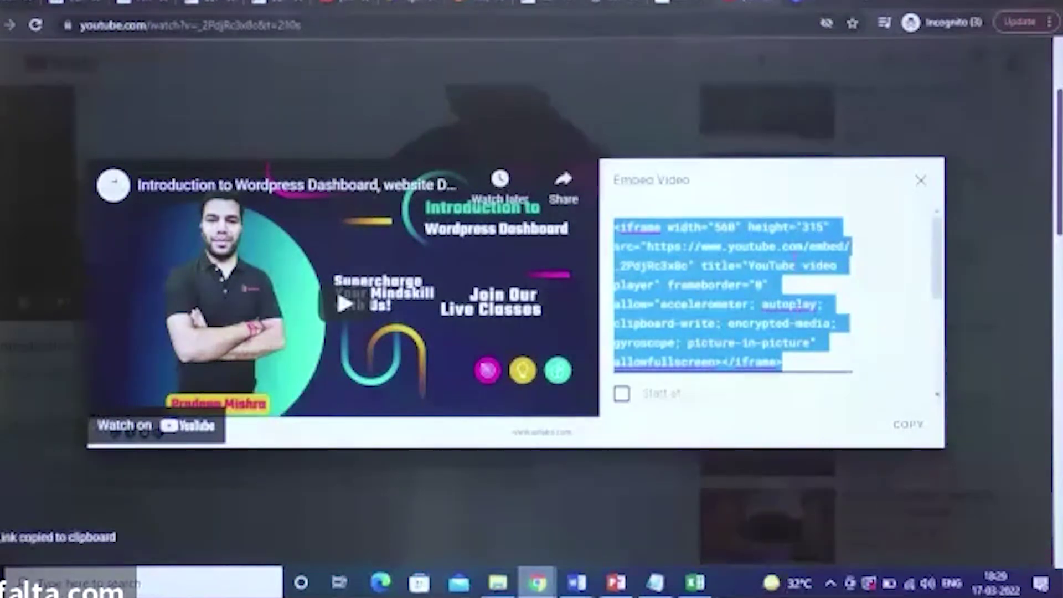
pyautogui.scroll(-5, 939, 257)
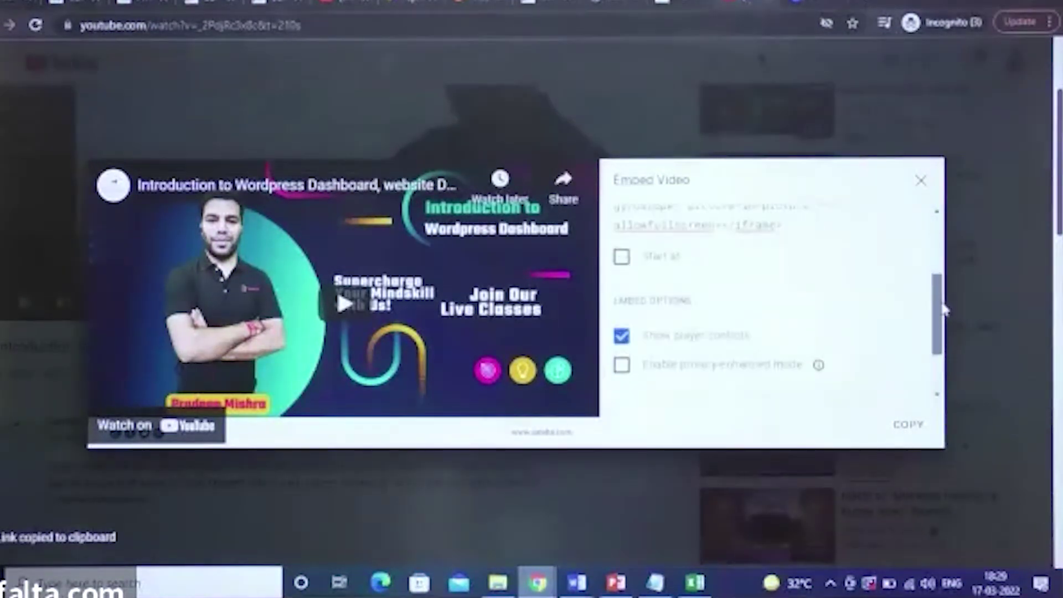
pyautogui.scroll(5, 939, 258)
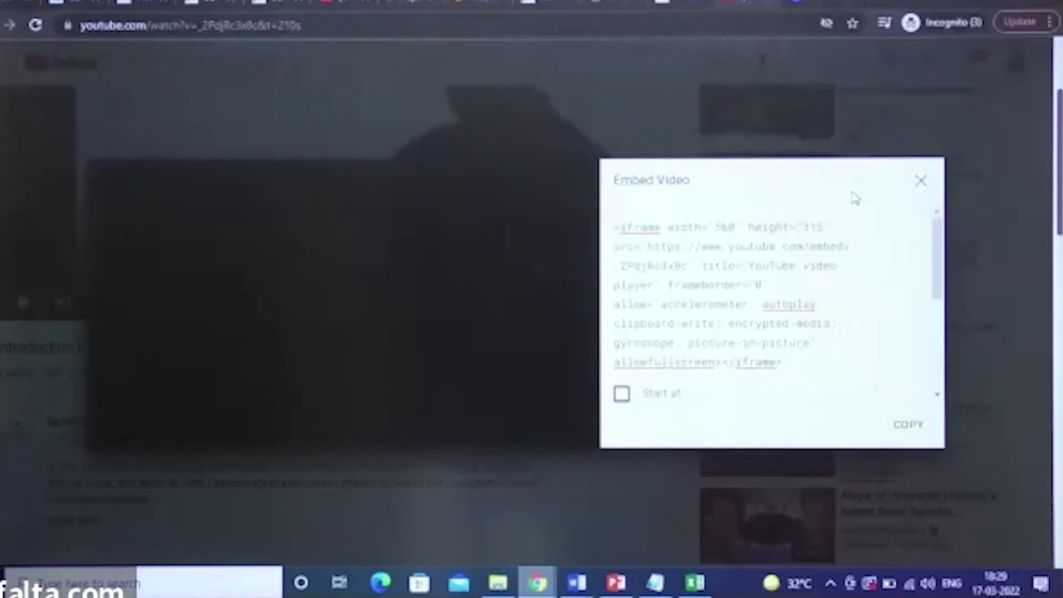
pyautogui.click(920, 183)
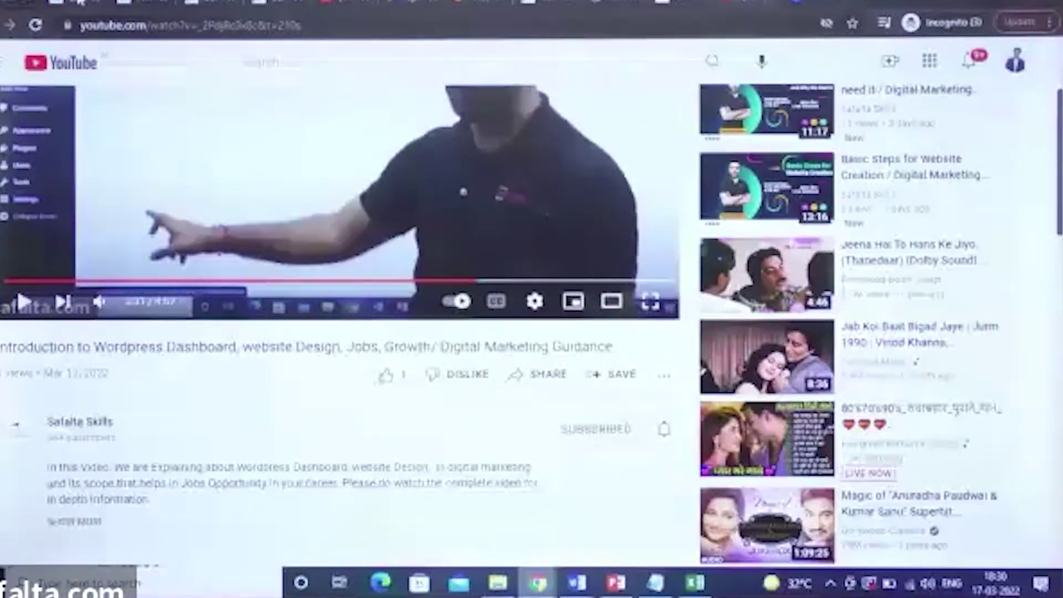
# Step: Back in the page editor, insert a Custom HTML block below the YouTube block, paste the iframe embed code and preview it
pyautogui.click(80, 3)
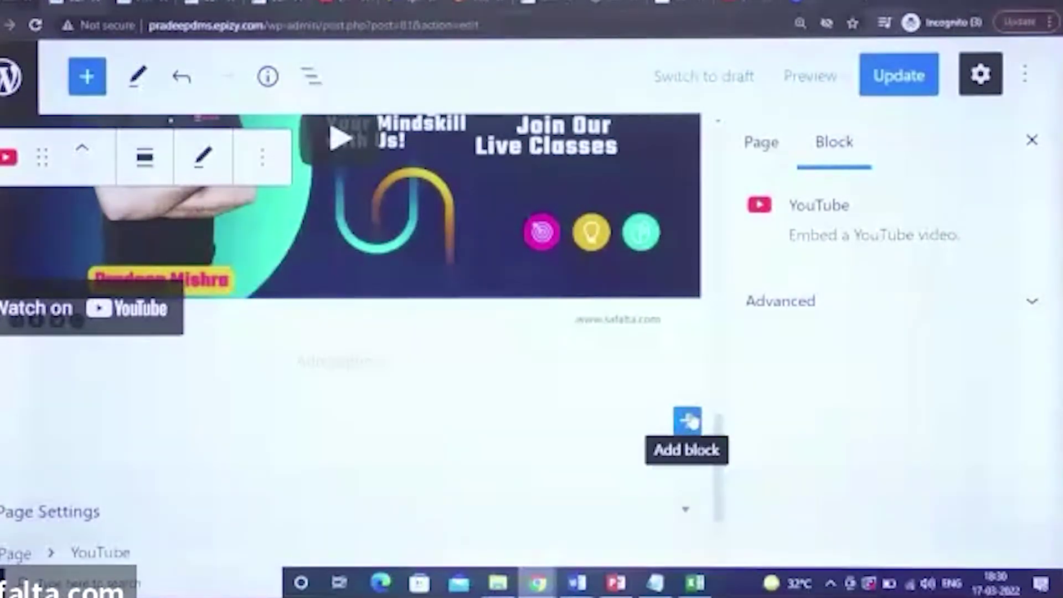
pyautogui.click(688, 425)
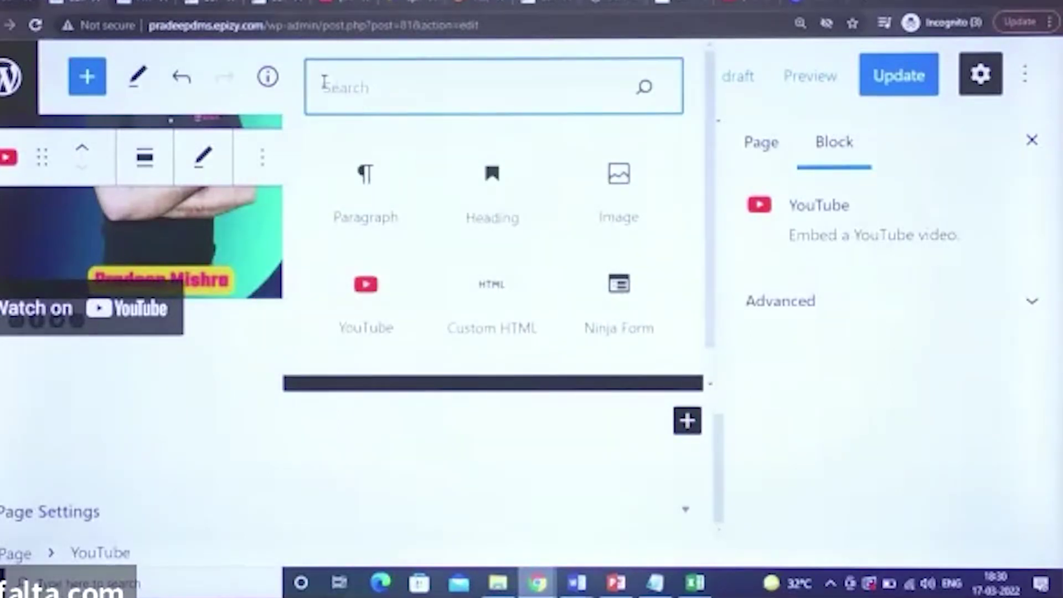
pyautogui.write('html')
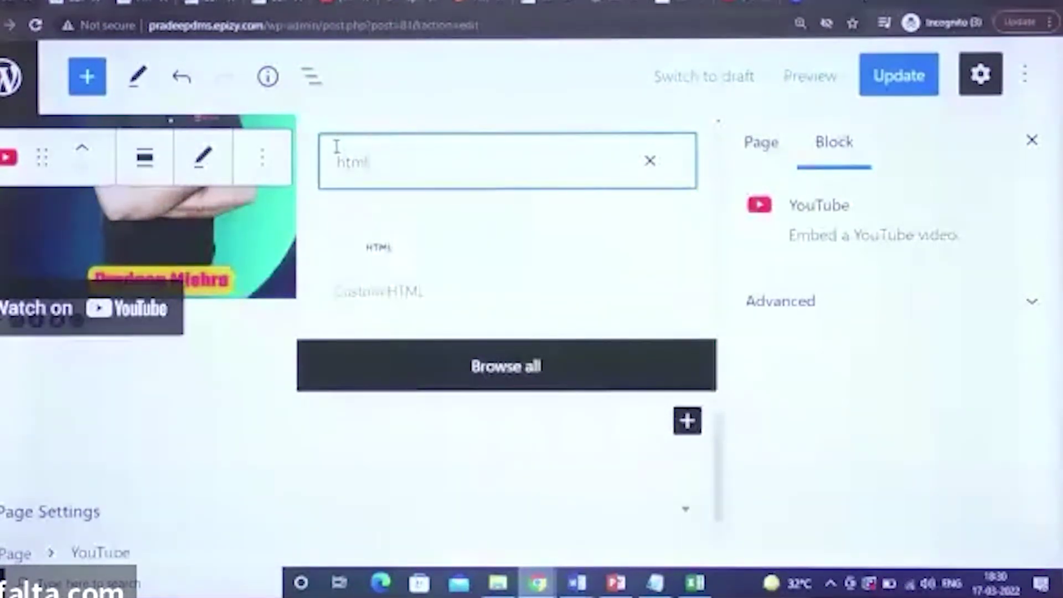
pyautogui.click(380, 253)
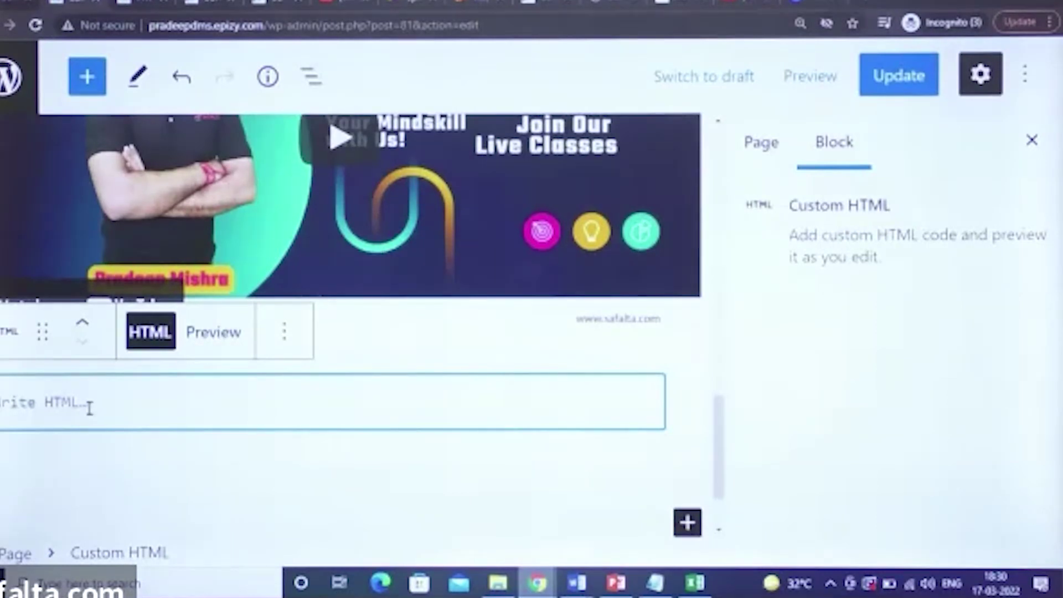
pyautogui.hotkey('ctrl', 'v')
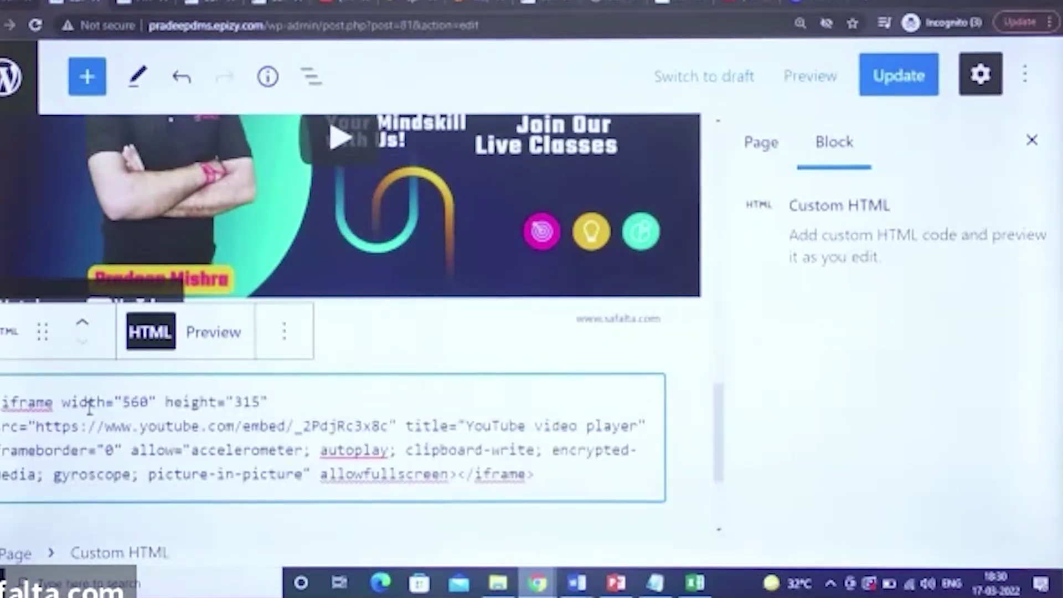
pyautogui.click(211, 333)
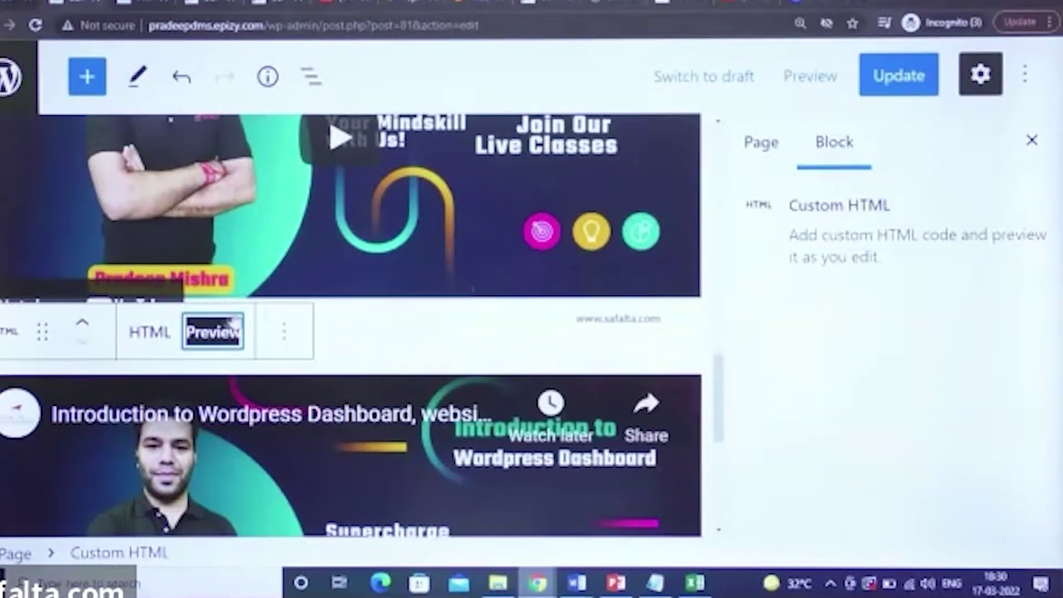
# Step: Set the iframe width in the Custom HTML code to 260, preview the block and update the page
pyautogui.click(150, 333)
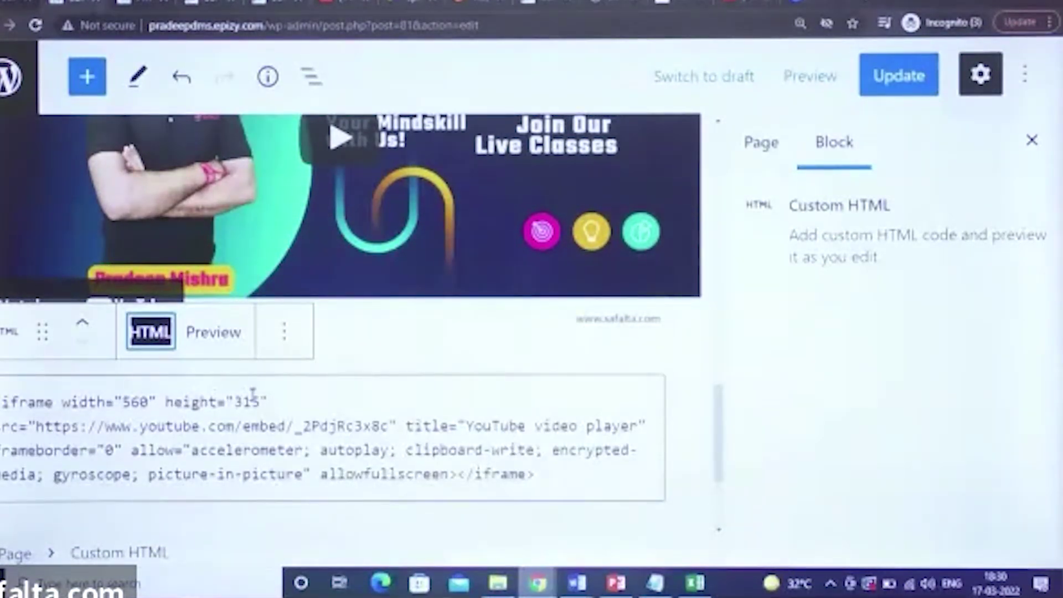
pyautogui.click(130, 401)
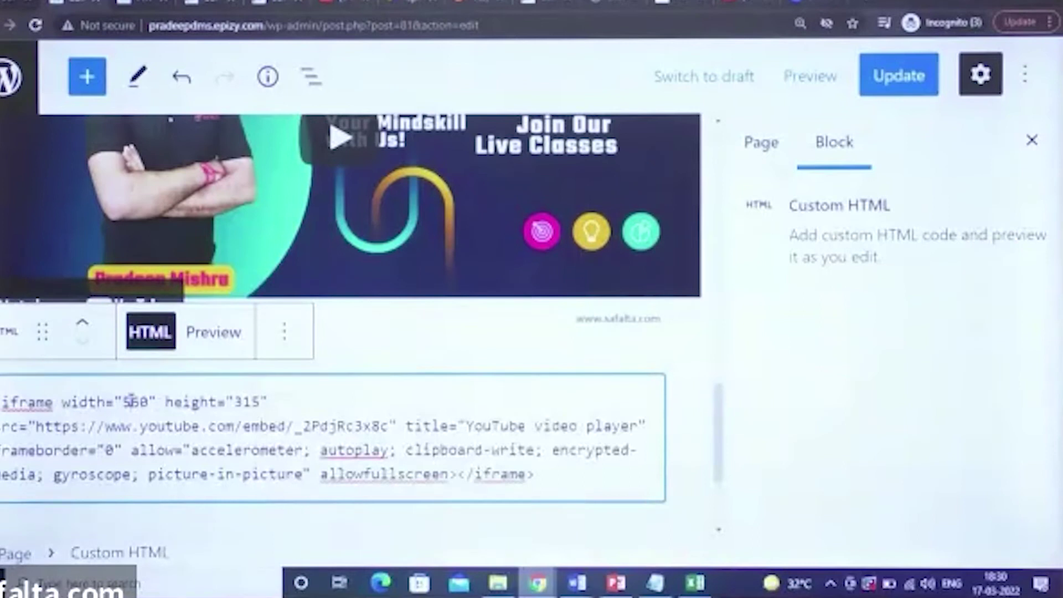
pyautogui.press('BackSpace')
pyautogui.write('2')
pyautogui.click(206, 337)
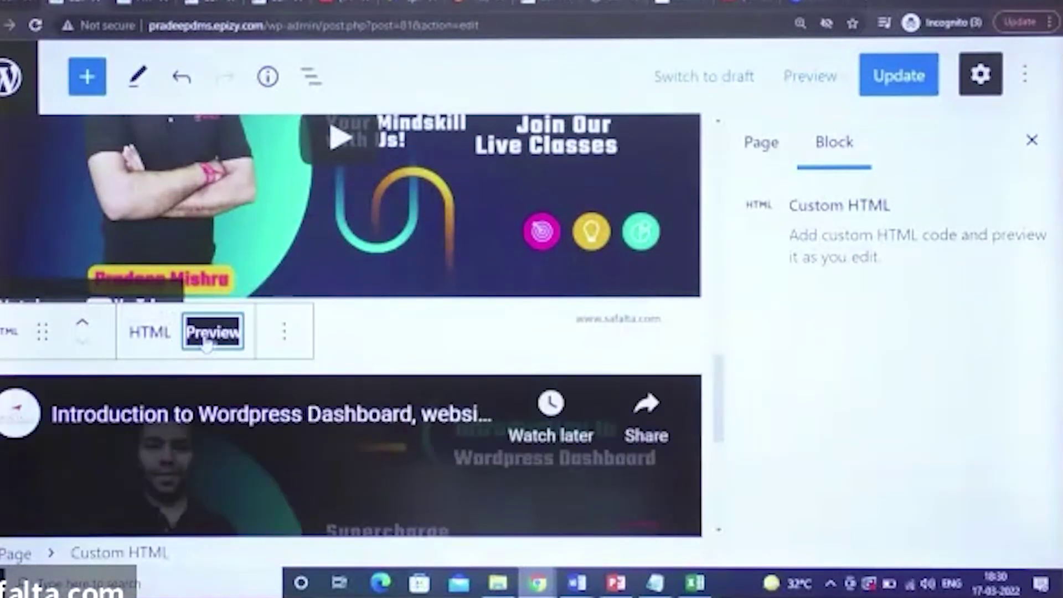
pyautogui.click(885, 78)
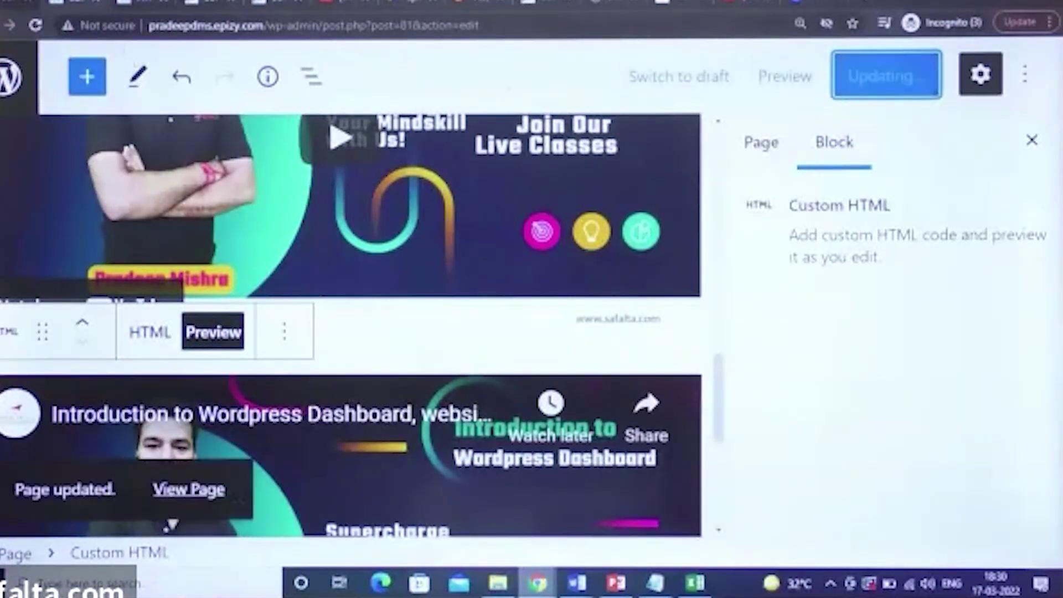
# Step: View the live Privacy Policy page and compare the size of the iframe video with the YouTube block above it
pyautogui.click(189, 490)
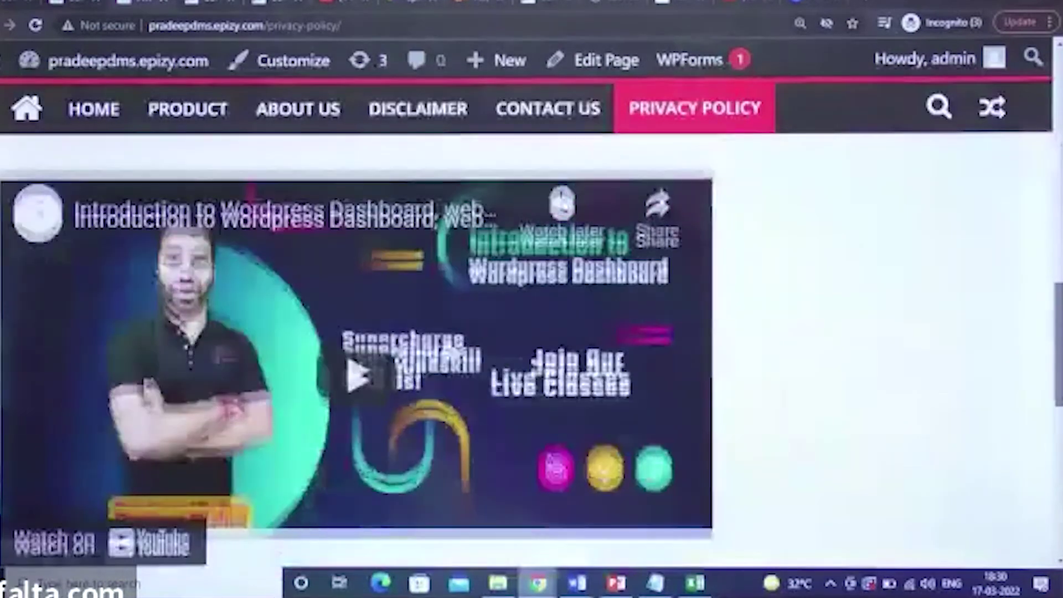
pyautogui.scroll(-10, 531, 332)
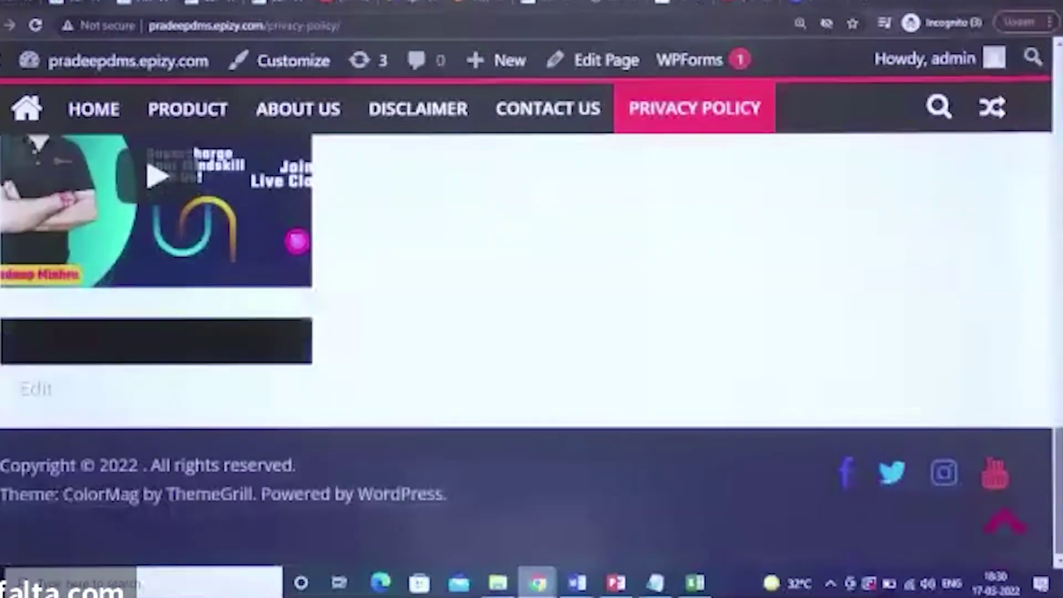
pyautogui.scroll(2, 100, 361)
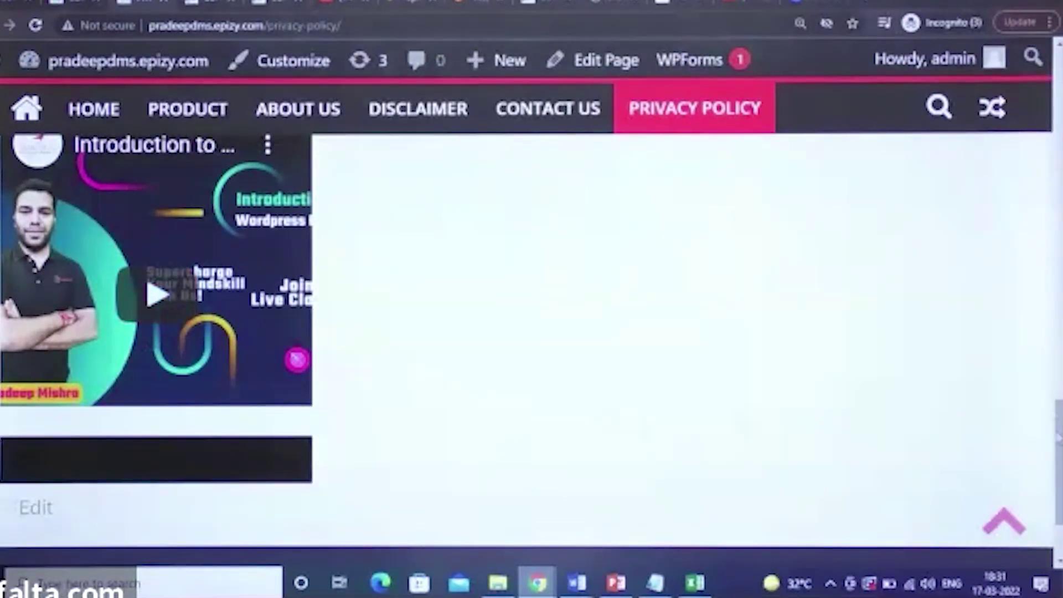
pyautogui.scroll(5, 1048, 437)
pyautogui.moveTo(1041, 378); pyautogui.dragTo(1055, 419)
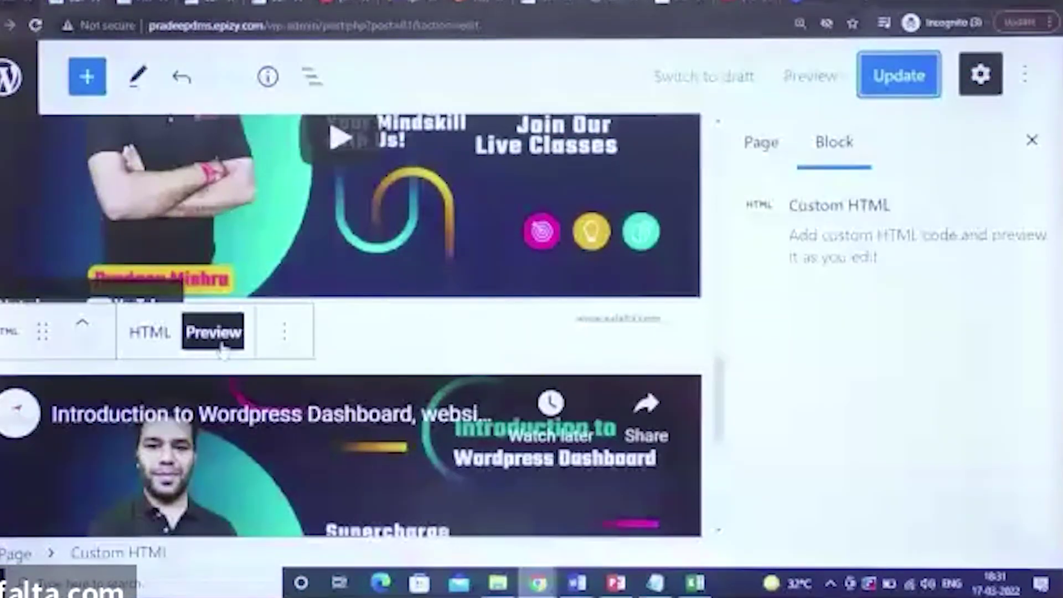
# Step: Return to the Custom HTML code, set the iframe width to 460, preview the block and update the page
pyautogui.click(149, 332)
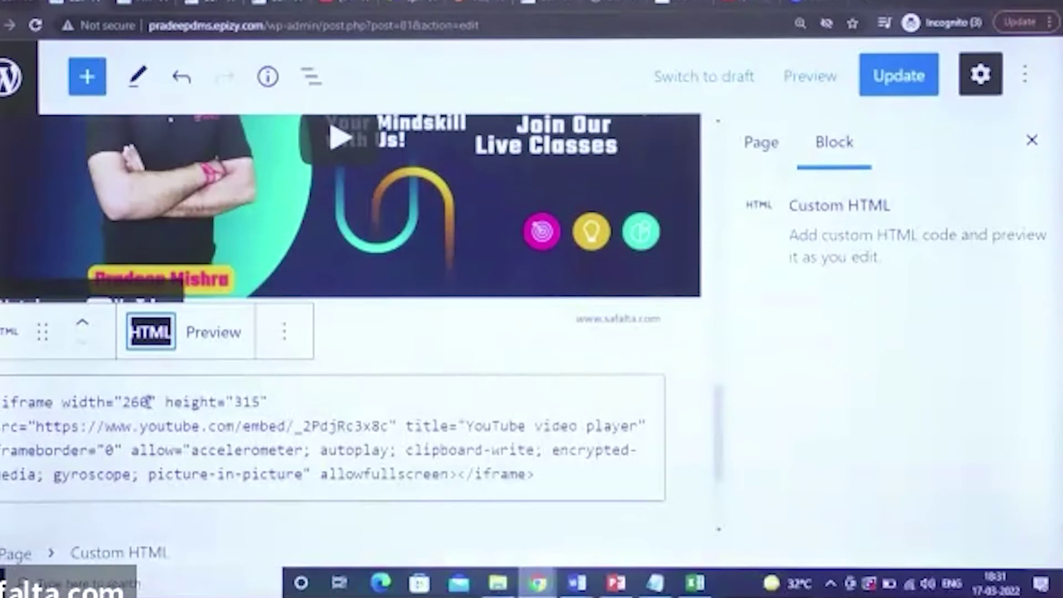
pyautogui.click(129, 401)
pyautogui.press('BackSpace')
pyautogui.write('4')
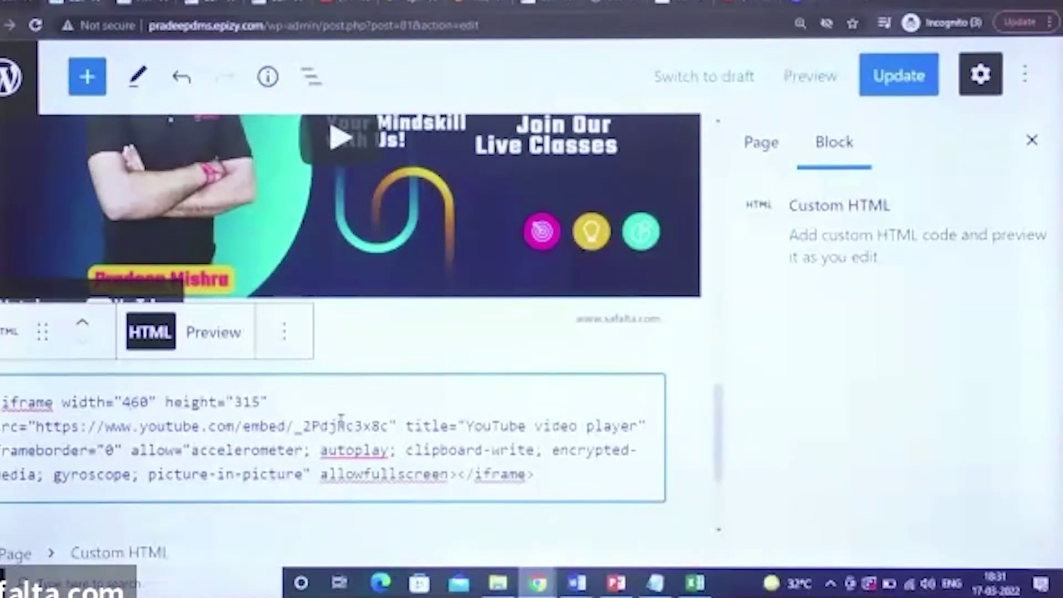
pyautogui.click(214, 346)
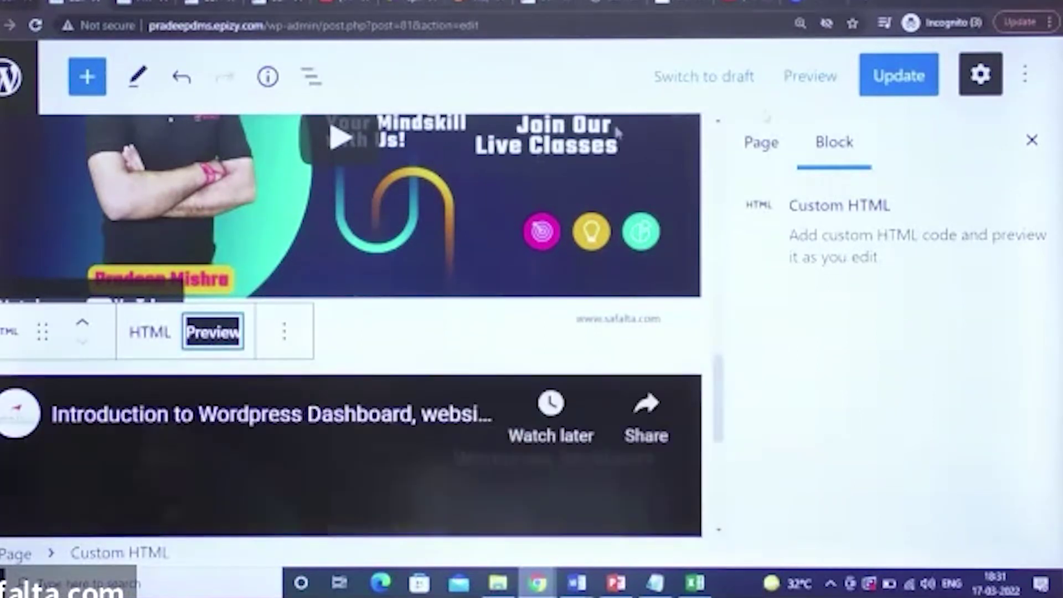
pyautogui.click(894, 81)
# Step: Reload the live Privacy Policy page and check the resized iframe video below the YouTube block
pyautogui.click(9, 25)
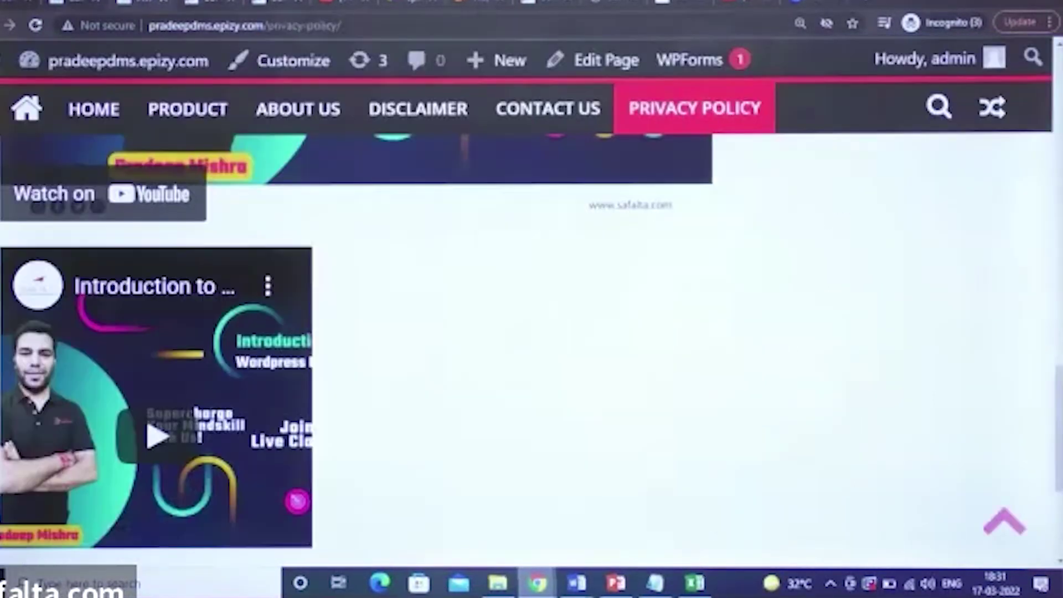
pyautogui.click(35, 25)
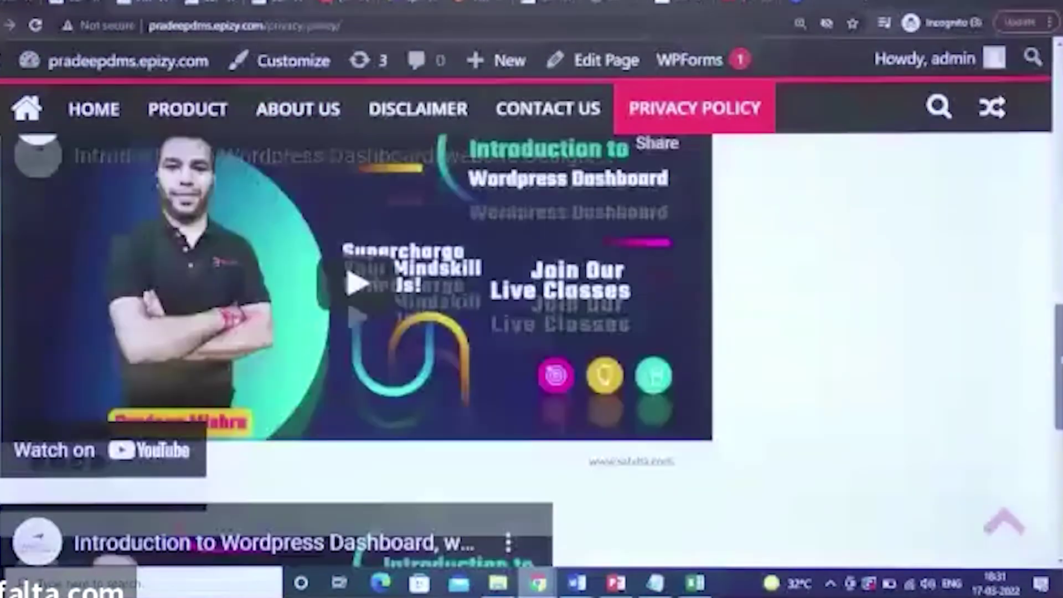
pyautogui.scroll(-5, 357, 354)
pyautogui.moveTo(1056, 423)
pyautogui.mouseDown()
pyautogui.moveTo(1056, 252)
pyautogui.moveTo(1056, 409)
pyautogui.mouseUp()
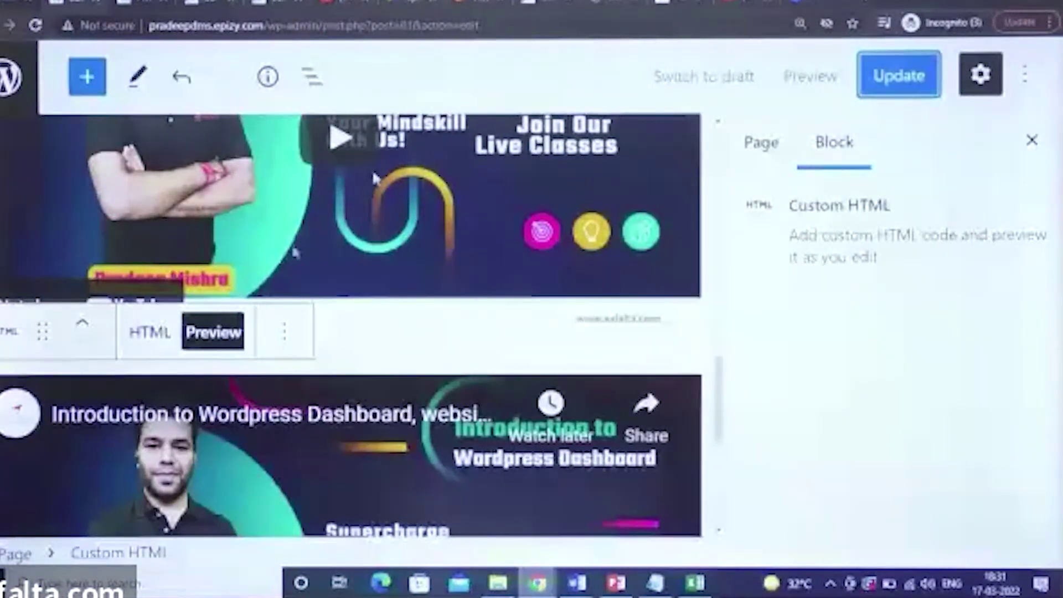
# Step: Remove the Custom HTML block containing the iframe video from the Privacy Policy page
pyautogui.click(291, 330)
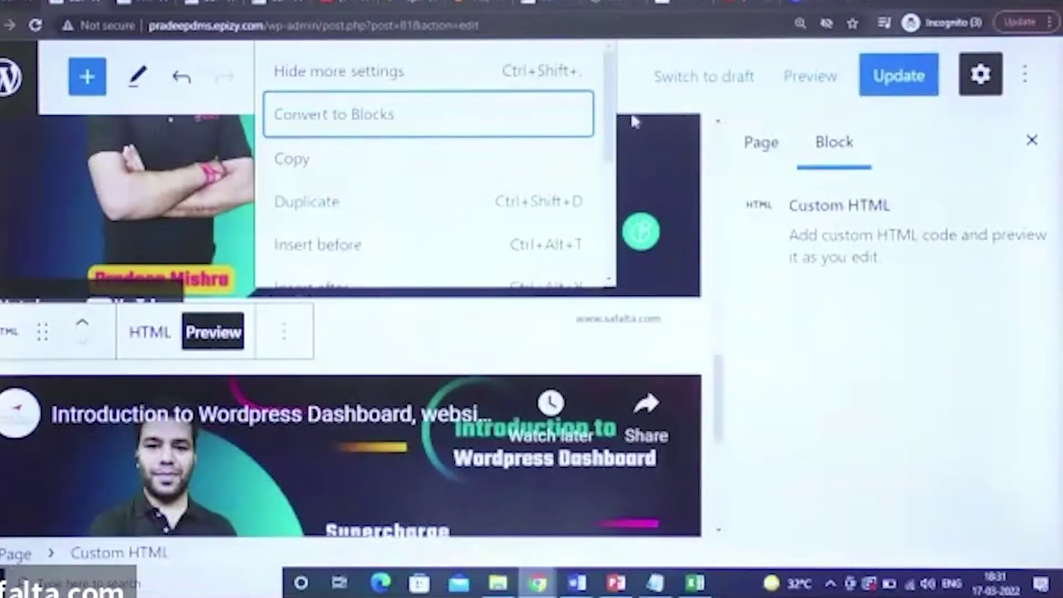
pyautogui.moveTo(611, 114); pyautogui.dragTo(611, 271)
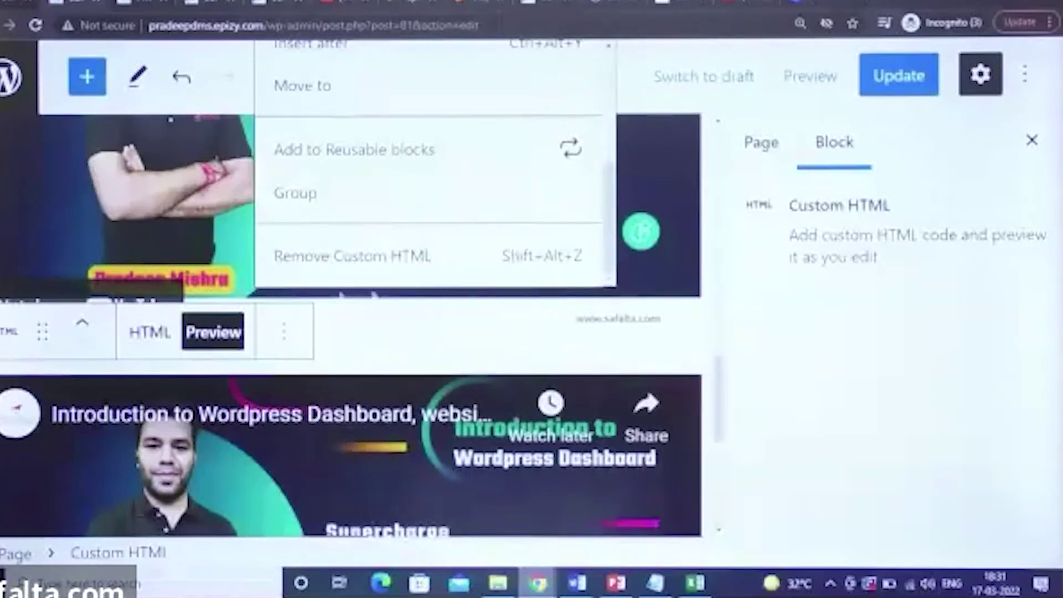
pyautogui.click(337, 258)
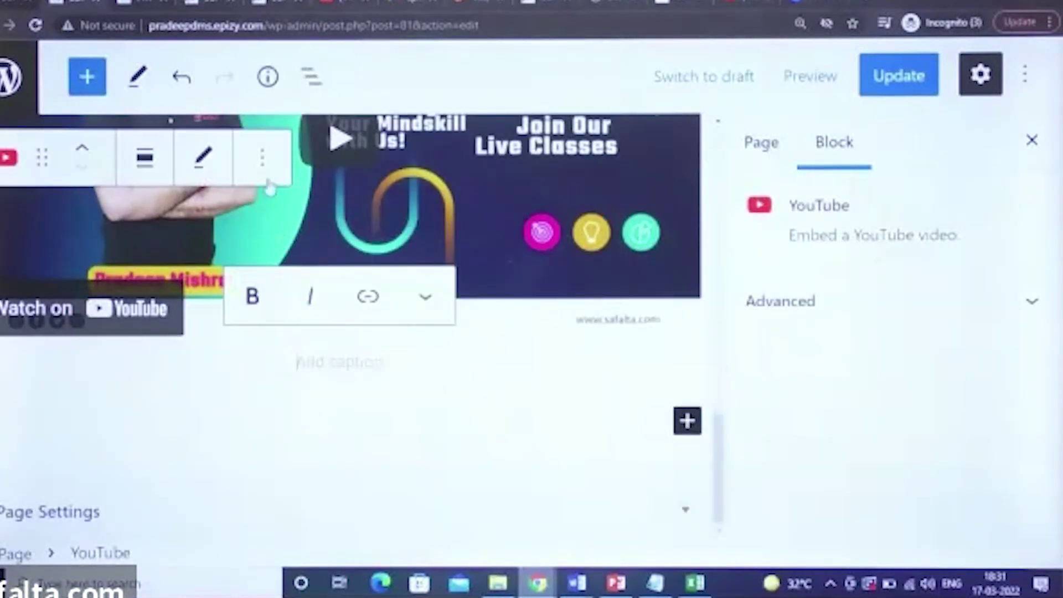
# Step: Remove the remaining YouTube embed block below the image and update the page
pyautogui.click(263, 160)
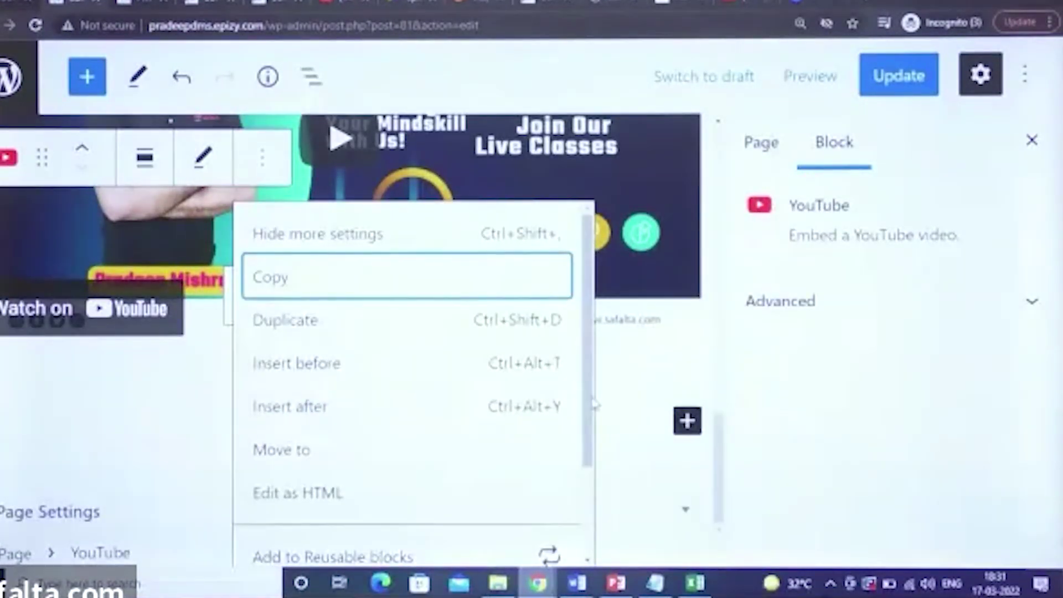
pyautogui.click(587, 511)
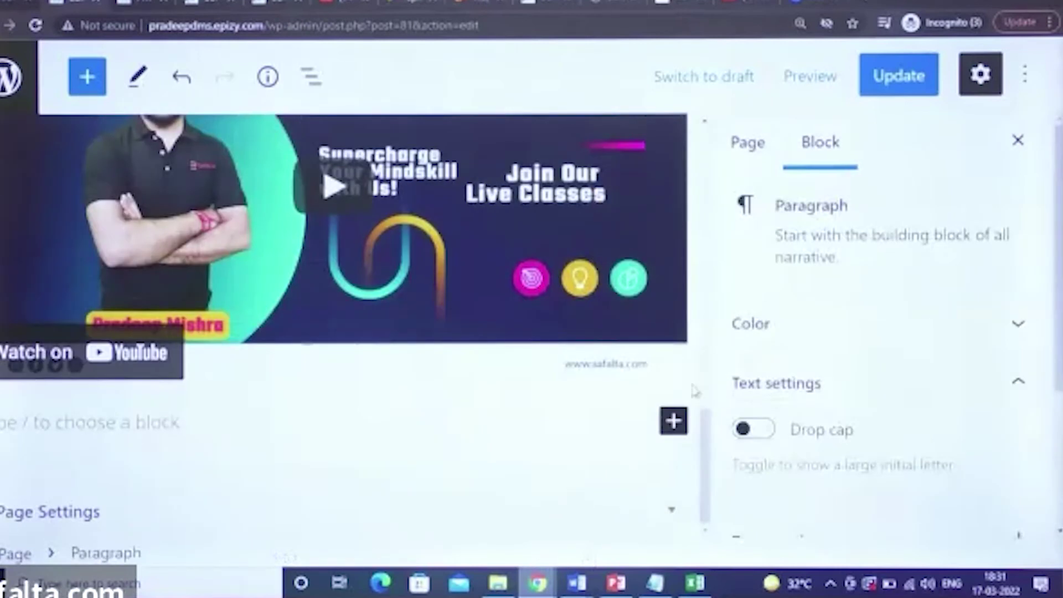
pyautogui.hotkey('ctrl', 'v')
pyautogui.scroll(-2, 305, 260)
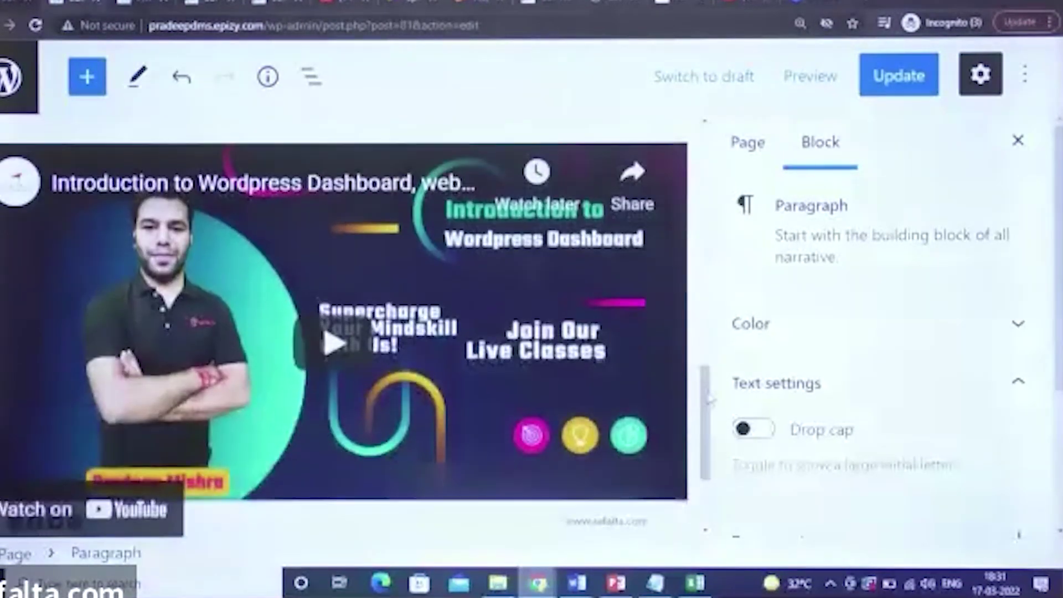
pyautogui.click(262, 160)
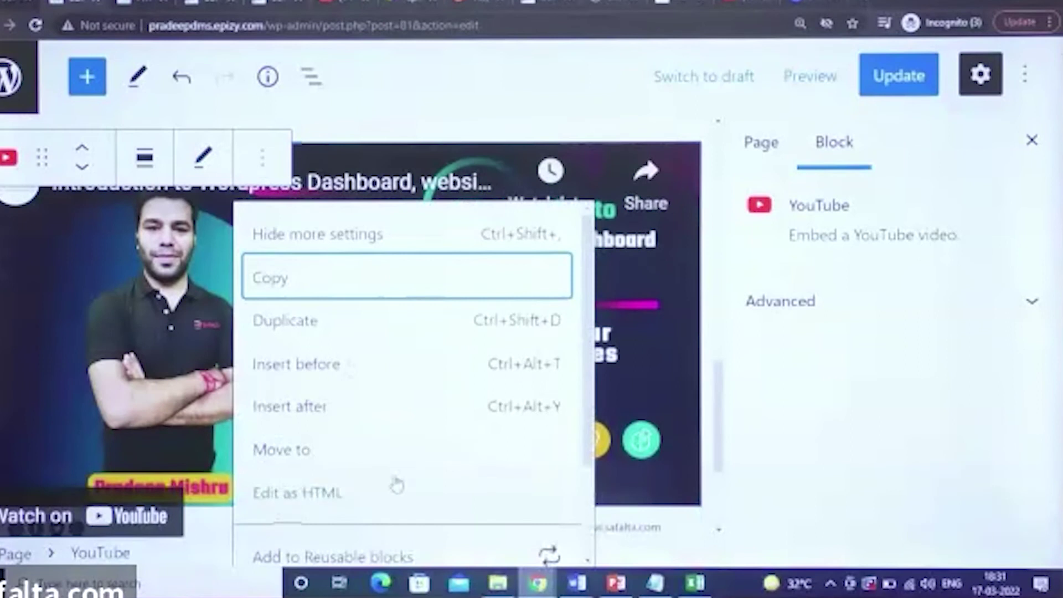
pyautogui.scroll(-2, 429, 548)
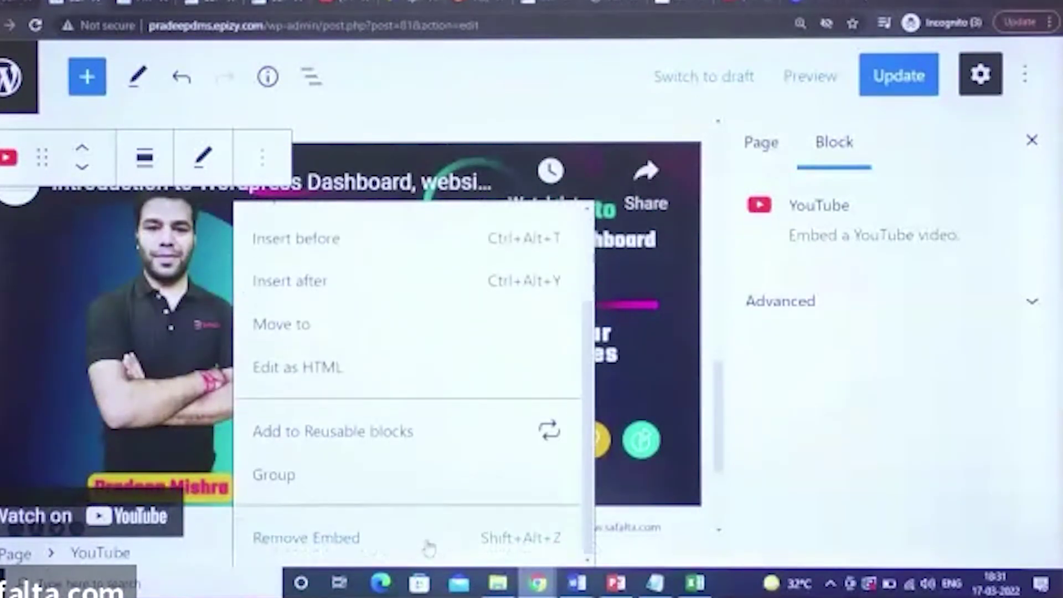
pyautogui.click(427, 548)
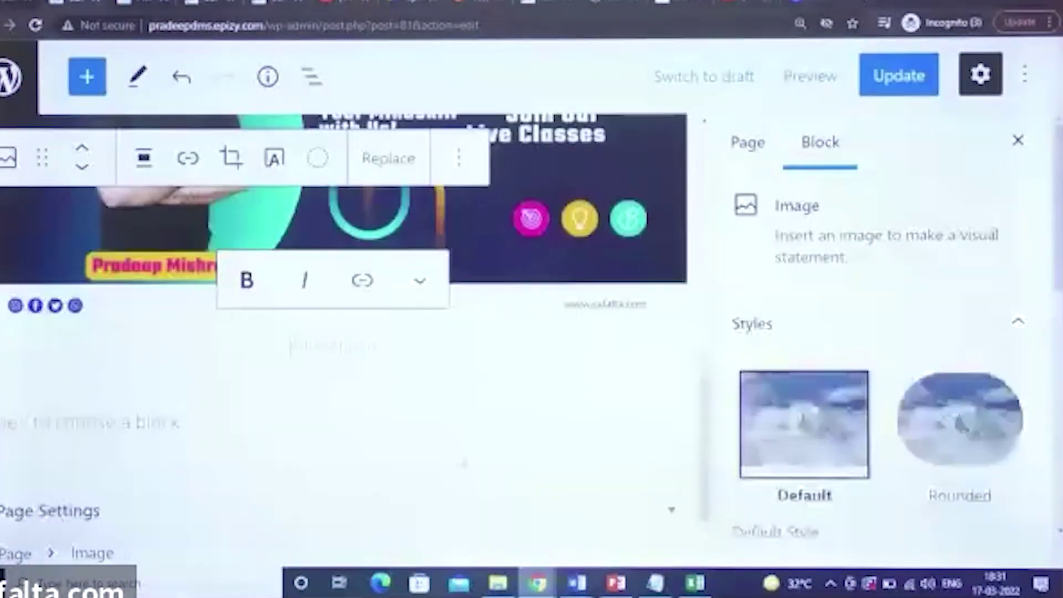
pyautogui.click(907, 88)
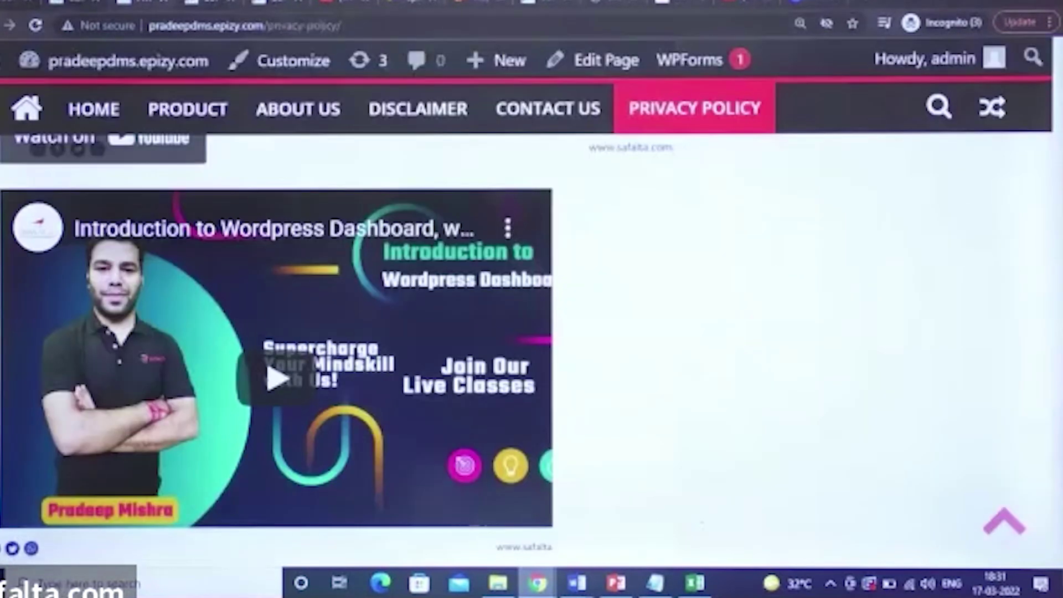